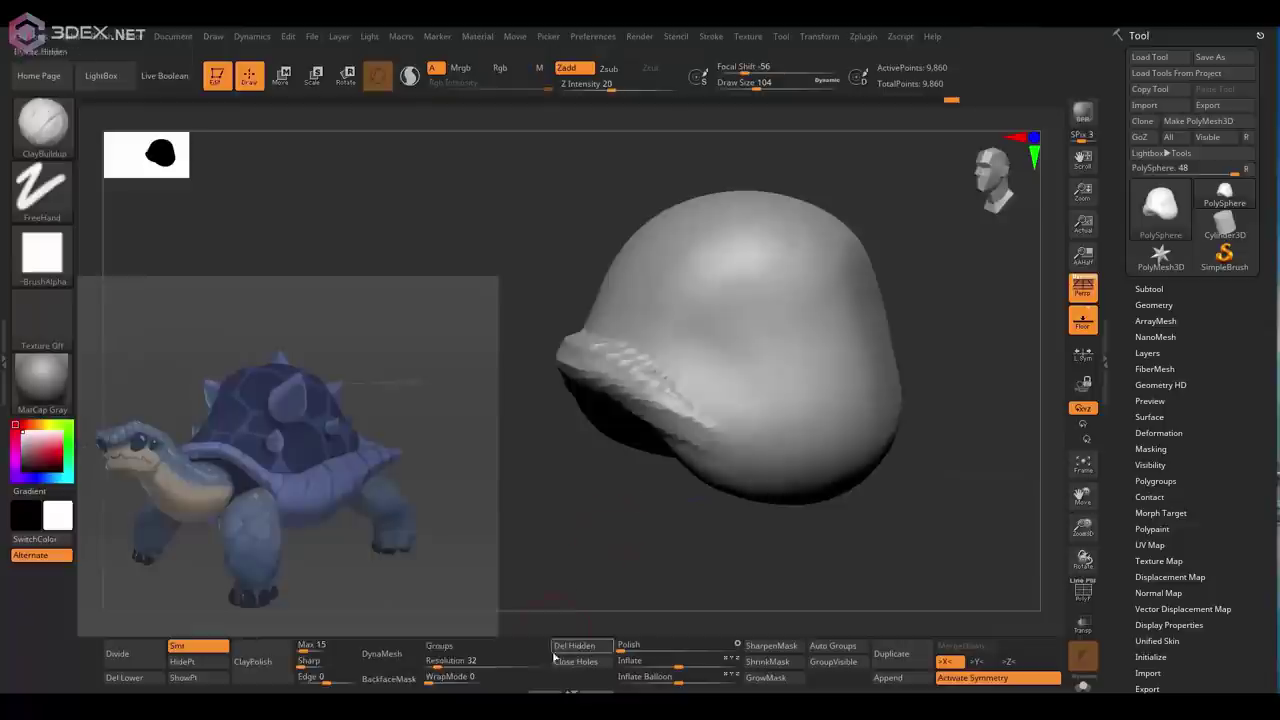
Remesh the turtle shell with DynaMesh and append a Sphere3D as a new subtool
{"action": "left_click", "coordinate": [381, 653]}
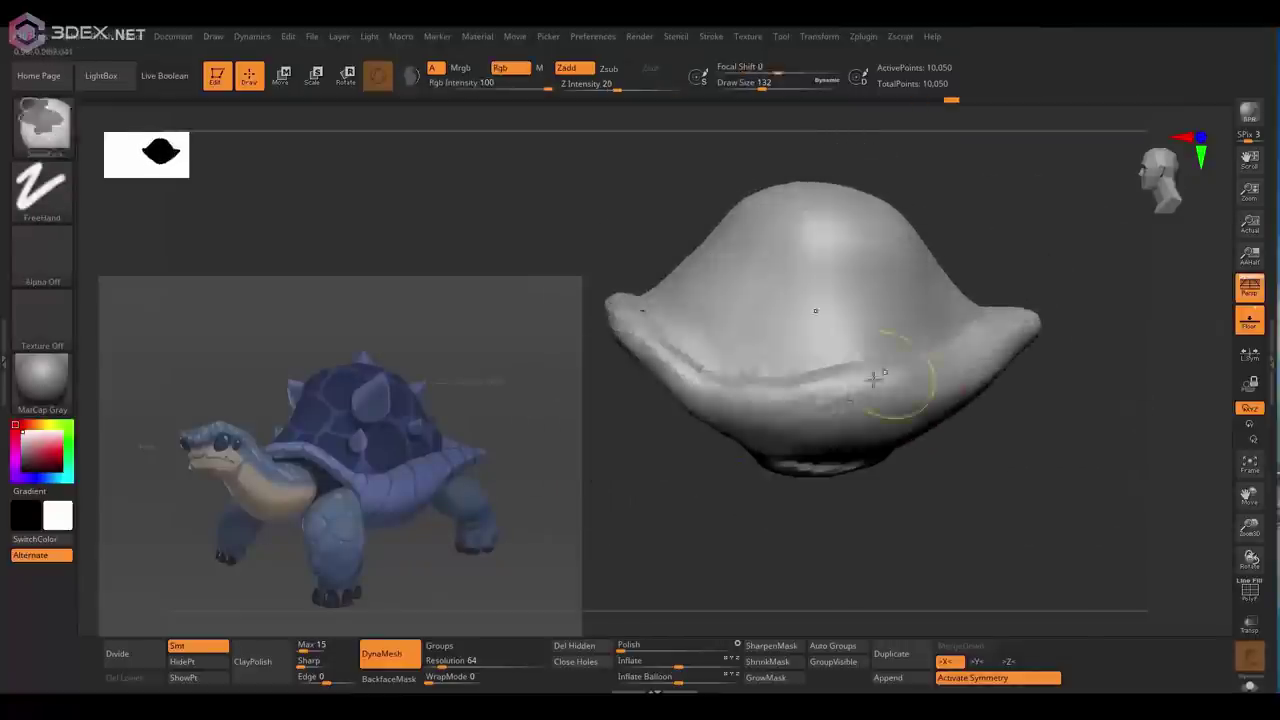
{"action": "left_click", "coordinate": [1160, 205]}
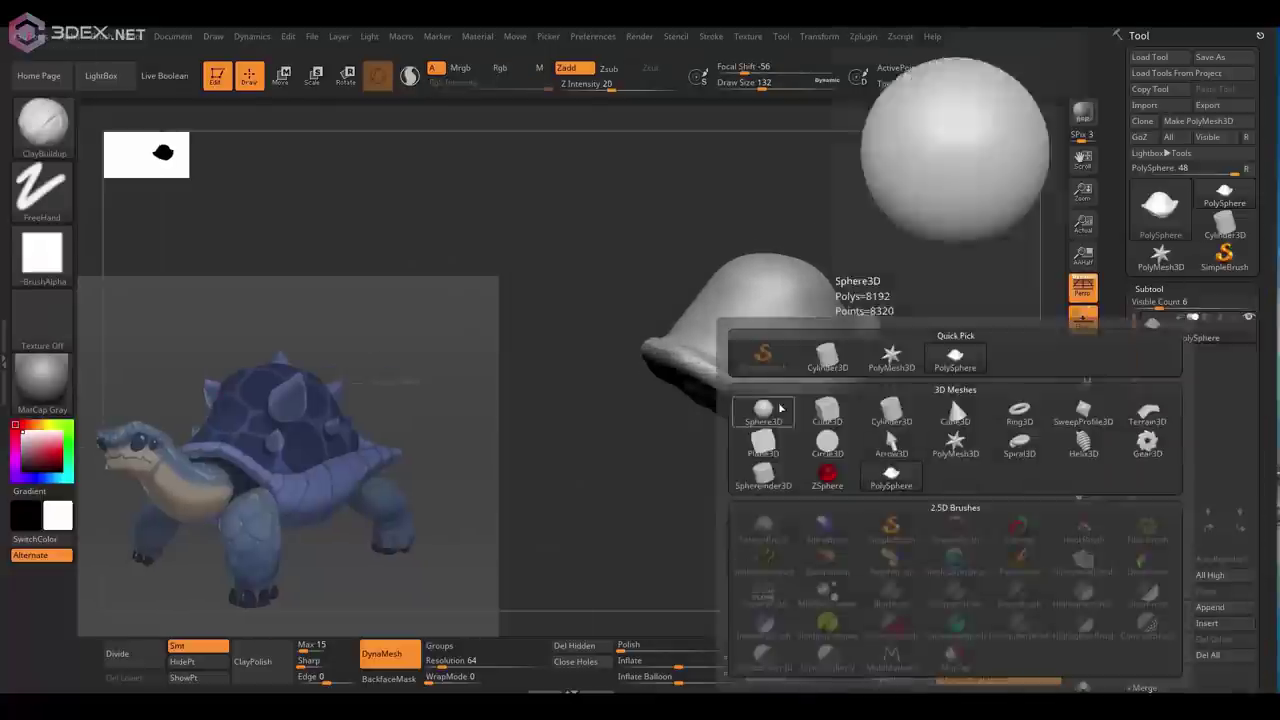
{"action": "left_click", "coordinate": [763, 410]}
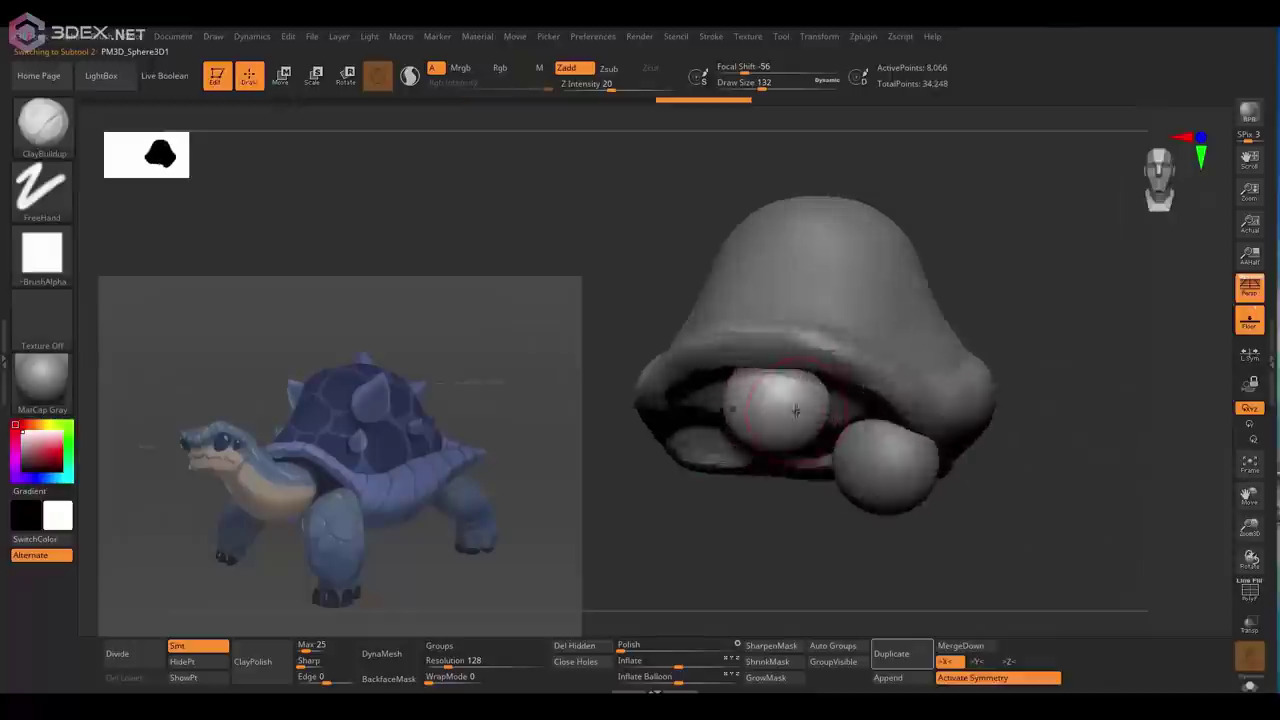
Pull the spheres beneath the shell into a head with neck and a pair of front legs with SnakeHook
{"action": "left_click_drag", "start_coordinate": [700, 400], "coordinate": [816, 325]}
{"action": "left_click_drag", "start_coordinate": [840, 376], "coordinate": [730, 400]}
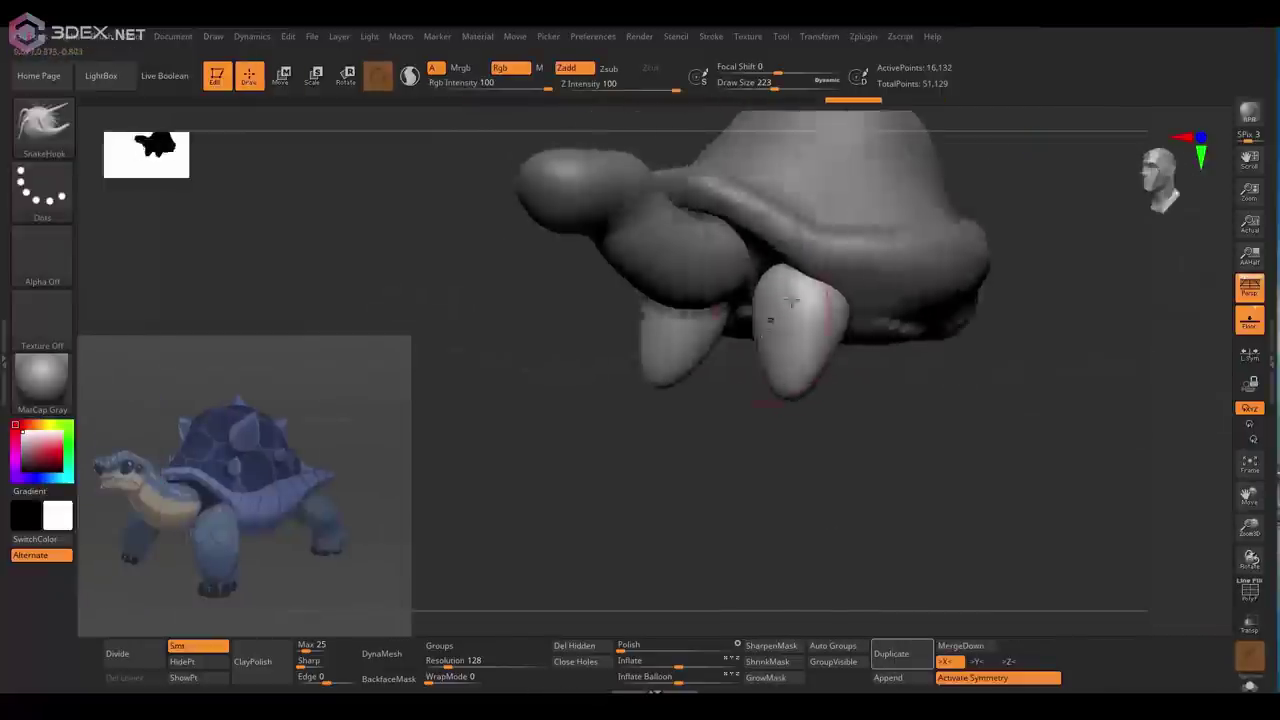
{"action": "mouse_move", "coordinate": [857, 337]}
{"action": "left_mouse_down"}
{"action": "mouse_move", "coordinate": [760, 440]}
{"action": "mouse_move", "coordinate": [686, 471]}
{"action": "mouse_move", "coordinate": [693, 382]}
{"action": "mouse_move", "coordinate": [763, 425]}
{"action": "left_mouse_up"}
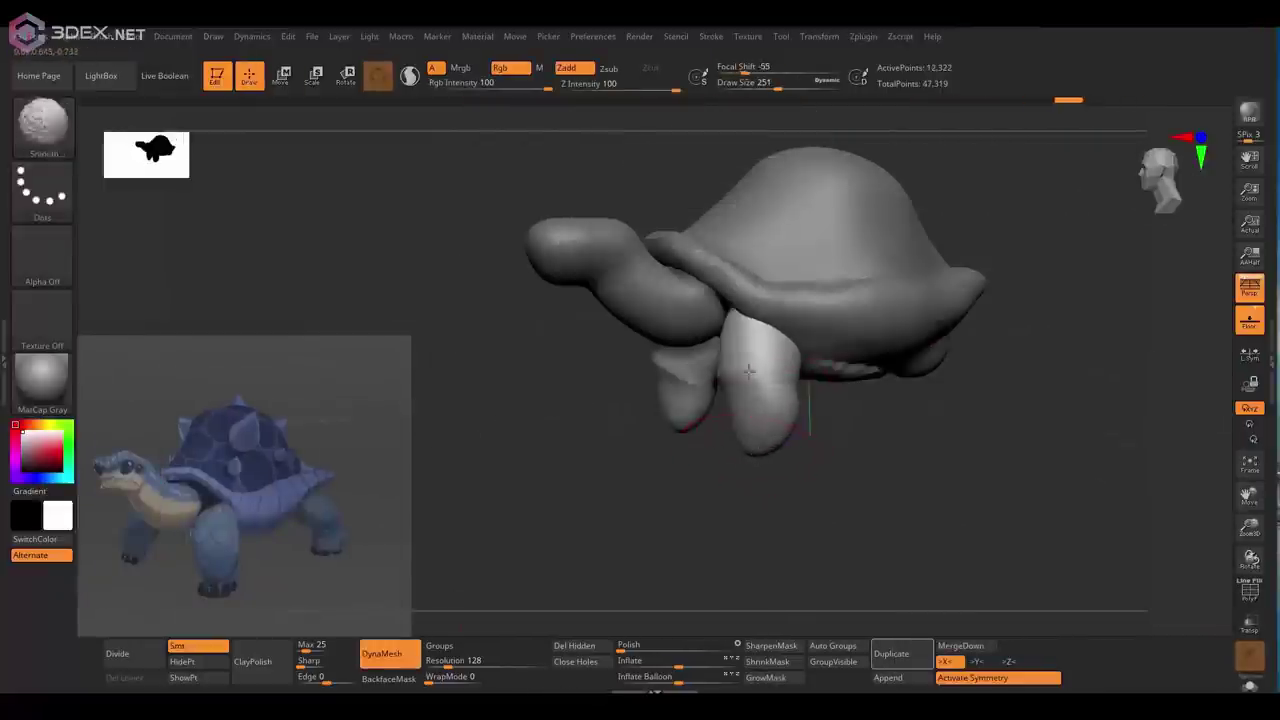
{"action": "mouse_move", "coordinate": [749, 371]}
{"action": "left_mouse_down"}
{"action": "mouse_move", "coordinate": [645, 397]}
{"action": "mouse_move", "coordinate": [660, 410]}
{"action": "mouse_move", "coordinate": [706, 423]}
{"action": "mouse_move", "coordinate": [686, 318]}
{"action": "left_mouse_up"}
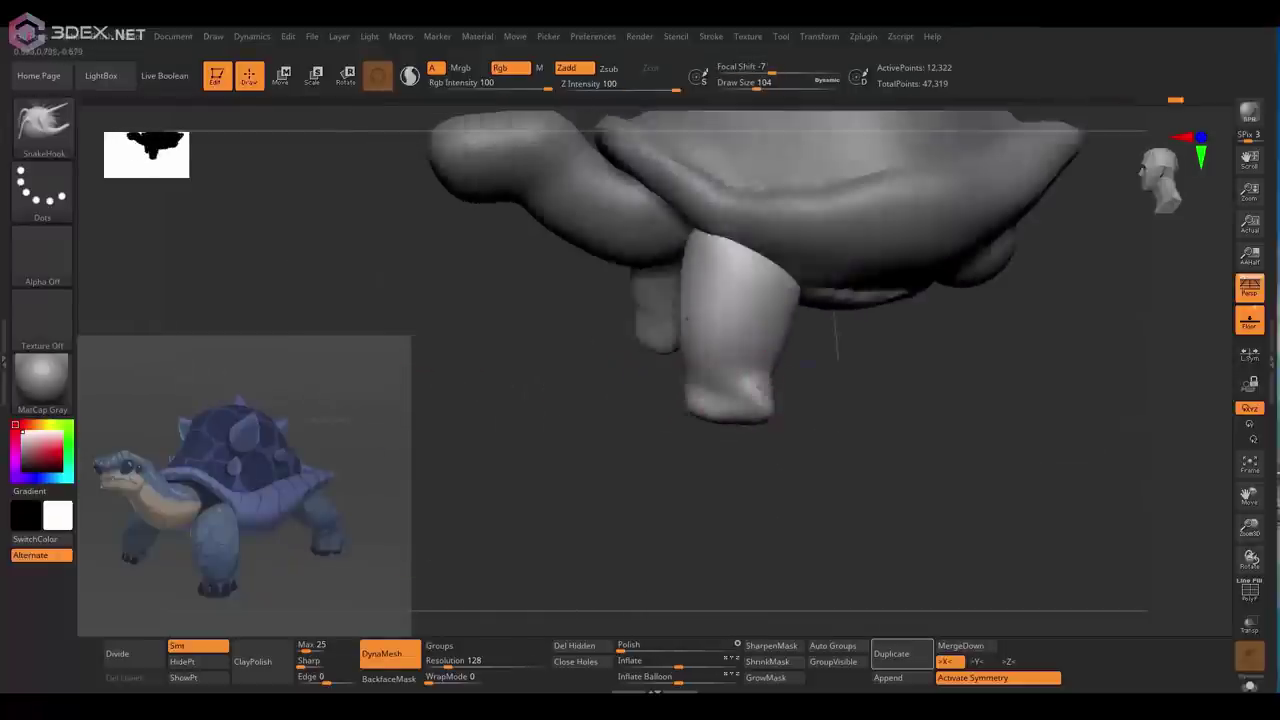
{"action": "mouse_move", "coordinate": [836, 345]}
{"action": "left_mouse_down"}
{"action": "mouse_move", "coordinate": [657, 423]}
{"action": "mouse_move", "coordinate": [657, 386]}
{"action": "mouse_move", "coordinate": [586, 337]}
{"action": "mouse_move", "coordinate": [770, 425]}
{"action": "mouse_move", "coordinate": [620, 480]}
{"action": "mouse_move", "coordinate": [486, 583]}
{"action": "mouse_move", "coordinate": [776, 434]}
{"action": "mouse_move", "coordinate": [666, 443]}
{"action": "mouse_move", "coordinate": [643, 371]}
{"action": "mouse_move", "coordinate": [785, 380]}
{"action": "mouse_move", "coordinate": [770, 405]}
{"action": "mouse_move", "coordinate": [643, 380]}
{"action": "mouse_move", "coordinate": [700, 425]}
{"action": "mouse_move", "coordinate": [739, 369]}
{"action": "mouse_move", "coordinate": [591, 323]}
{"action": "mouse_move", "coordinate": [697, 391]}
{"action": "mouse_move", "coordinate": [667, 298]}
{"action": "mouse_move", "coordinate": [700, 330]}
{"action": "mouse_move", "coordinate": [676, 484]}
{"action": "mouse_move", "coordinate": [748, 366]}
{"action": "mouse_move", "coordinate": [666, 429]}
{"action": "mouse_move", "coordinate": [663, 323]}
{"action": "mouse_move", "coordinate": [790, 320]}
{"action": "mouse_move", "coordinate": [797, 389]}
{"action": "left_mouse_up"}
Build up volume on the front legs, neck and shell rim with the ClayBuildup brush
{"action": "key", "text": "space"}
{"action": "left_click", "coordinate": [689, 415], "text": "alt"}
{"action": "key", "text": "b"}
{"action": "key", "text": "c"}
{"action": "key", "text": "b"}
{"action": "left_click", "coordinate": [748, 366], "text": "alt"}
{"action": "left_click", "coordinate": [797, 389], "text": "alt"}
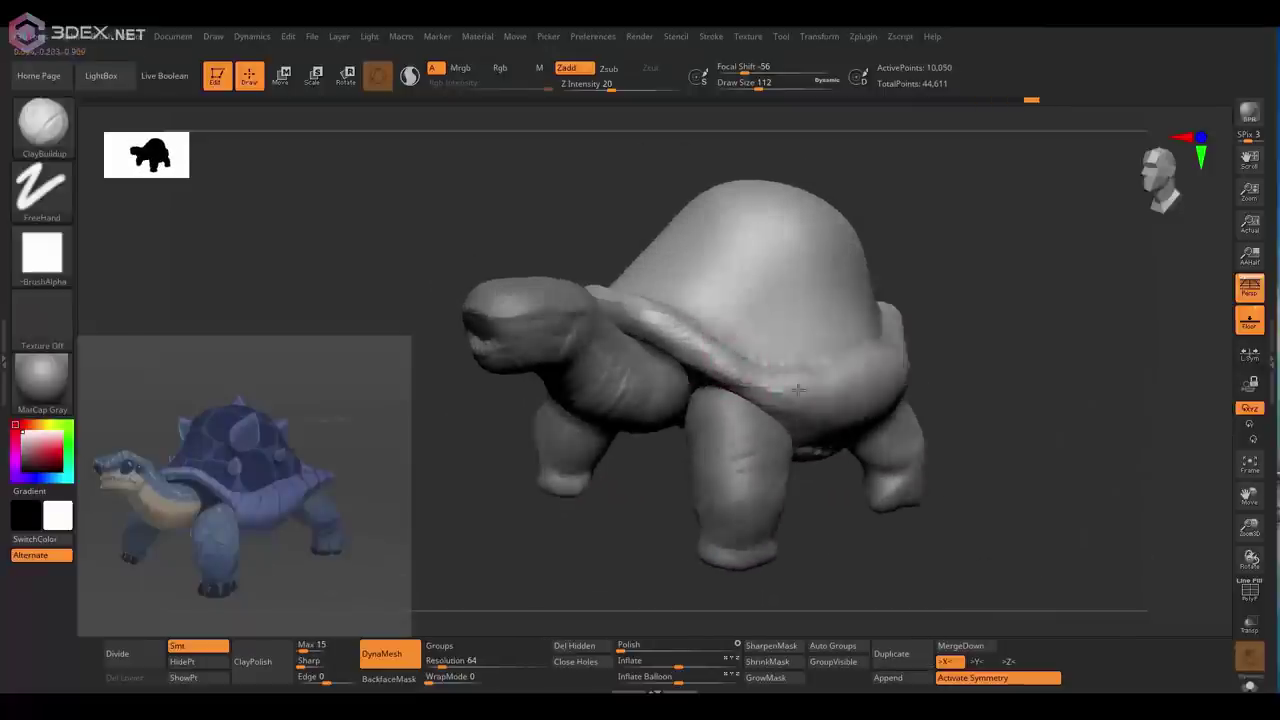
Smooth the front legs, remesh them with DynaMesh and refine their form with ClayBuildup
{"action": "left_click_drag", "start_coordinate": [903, 335], "coordinate": [808, 434]}
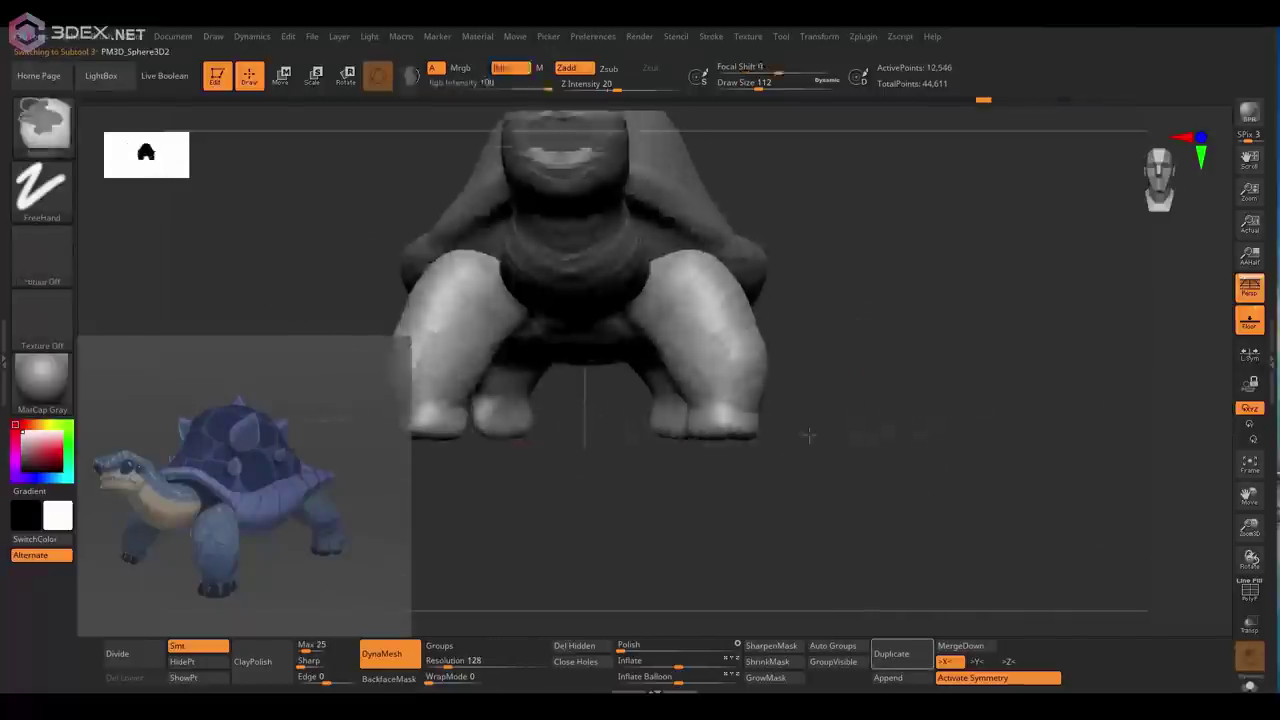
{"action": "left_click", "coordinate": [808, 434], "text": "alt"}
{"action": "left_click_drag", "start_coordinate": [857, 366], "coordinate": [620, 270], "text": "ctrl"}
{"action": "mouse_move", "coordinate": [700, 480]}
{"action": "left_mouse_down"}
{"action": "mouse_move", "coordinate": [820, 470]}
{"action": "mouse_move", "coordinate": [760, 400]}
{"action": "mouse_move", "coordinate": [740, 430]}
{"action": "mouse_move", "coordinate": [651, 391]}
{"action": "mouse_move", "coordinate": [720, 380]}
{"action": "mouse_move", "coordinate": [760, 400]}
{"action": "mouse_move", "coordinate": [720, 390]}
{"action": "mouse_move", "coordinate": [786, 331]}
{"action": "mouse_move", "coordinate": [649, 337]}
{"action": "mouse_move", "coordinate": [829, 400]}
{"action": "mouse_move", "coordinate": [755, 364]}
{"action": "left_mouse_up"}
{"action": "key", "text": "space"}
{"action": "key", "text": "b"}
{"action": "key", "text": "c"}
{"action": "key", "text": "b"}
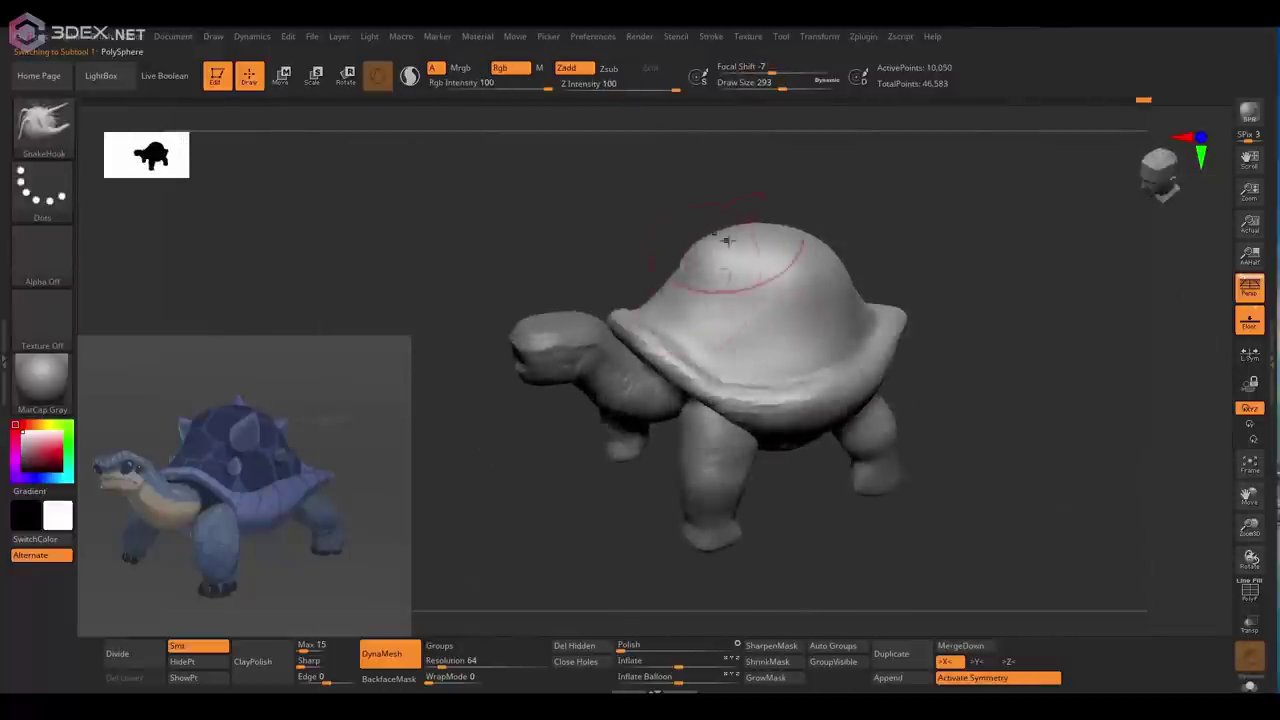
Reshape the outline of the shell's dome with a large SnakeHook brush
{"action": "mouse_move", "coordinate": [676, 295]}
{"action": "left_mouse_down"}
{"action": "mouse_move", "coordinate": [771, 280]}
{"action": "mouse_move", "coordinate": [633, 317]}
{"action": "left_mouse_up"}
{"action": "key", "text": "b"}
{"action": "key", "text": "c"}
{"action": "key", "text": "b"}
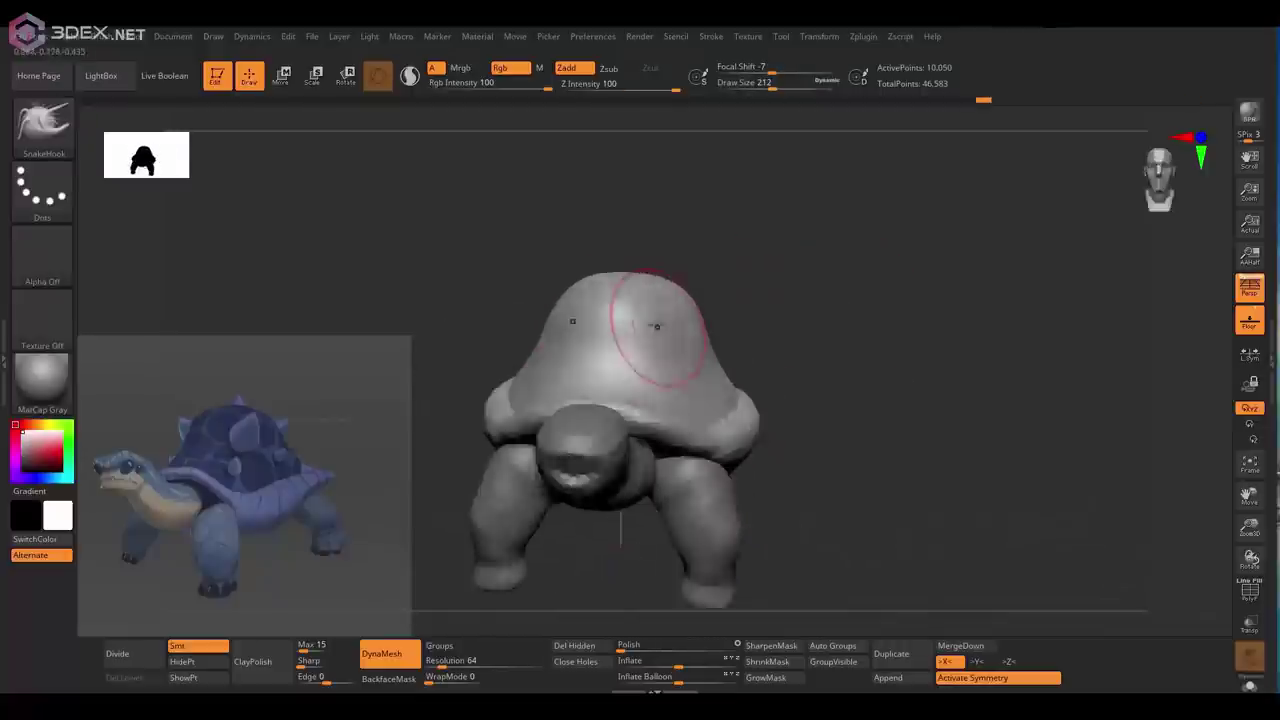
{"action": "right_click_drag", "start_coordinate": [656, 326], "coordinate": [623, 322]}
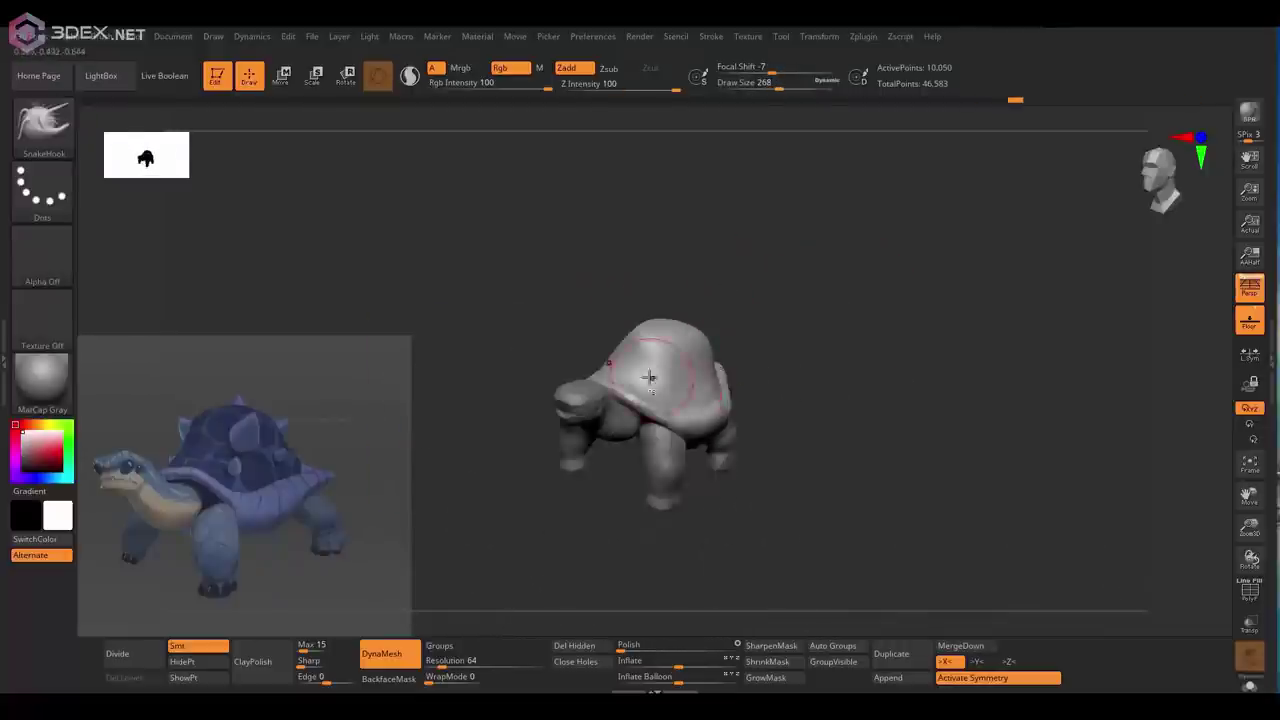
{"action": "right_click_drag", "start_coordinate": [620, 390], "coordinate": [781, 356]}
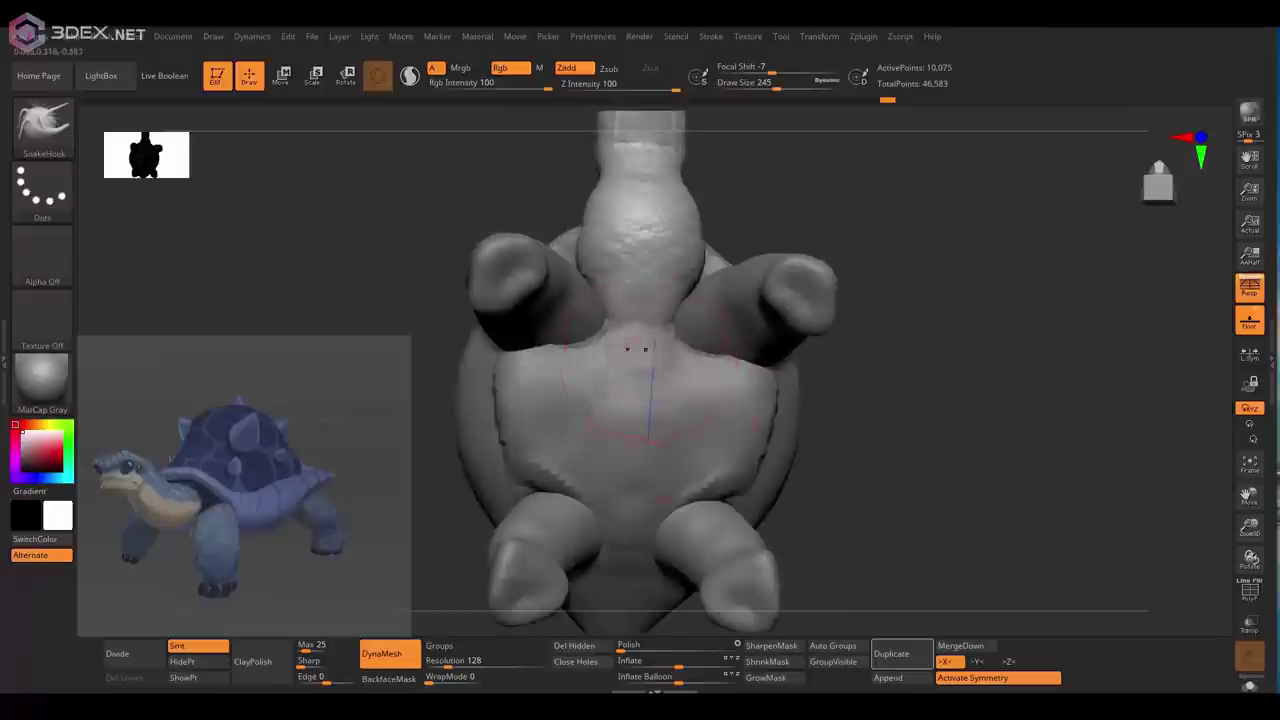
Shape the turtle's belly between the four legs with the SnakeHook brush
{"action": "right_click_drag", "start_coordinate": [640, 300], "coordinate": [657, 295]}
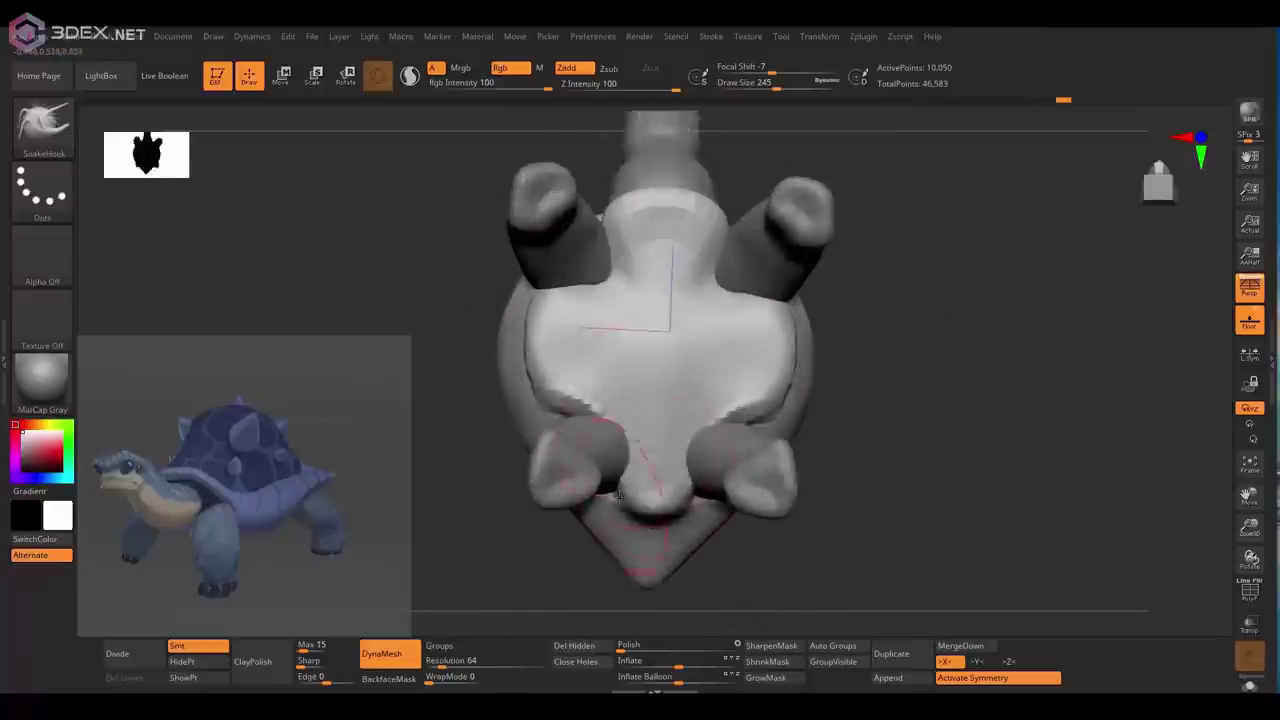
{"action": "mouse_move", "coordinate": [640, 405]}
{"action": "right_mouse_down"}
{"action": "mouse_move", "coordinate": [614, 363]}
{"action": "mouse_move", "coordinate": [634, 377]}
{"action": "mouse_move", "coordinate": [620, 334]}
{"action": "mouse_move", "coordinate": [660, 390]}
{"action": "mouse_move", "coordinate": [680, 380]}
{"action": "mouse_move", "coordinate": [703, 400]}
{"action": "mouse_move", "coordinate": [784, 372]}
{"action": "right_mouse_up"}
{"action": "key", "text": "space"}
{"action": "mouse_move", "coordinate": [744, 447]}
{"action": "right_mouse_down"}
{"action": "mouse_move", "coordinate": [714, 486]}
{"action": "mouse_move", "coordinate": [700, 440]}
{"action": "mouse_move", "coordinate": [810, 370]}
{"action": "mouse_move", "coordinate": [748, 318]}
{"action": "mouse_move", "coordinate": [769, 343]}
{"action": "right_mouse_up"}
{"action": "left_click", "coordinate": [770, 385], "text": "alt"}
{"action": "mouse_move", "coordinate": [783, 408]}
{"action": "right_mouse_down"}
{"action": "mouse_move", "coordinate": [580, 500]}
{"action": "mouse_move", "coordinate": [450, 350]}
{"action": "right_mouse_up"}
Smooth the shell's surface and pull its dome and front rim into shape with SnakeHook
{"action": "key", "text": "b"}
{"action": "left_click", "coordinate": [410, 274]}
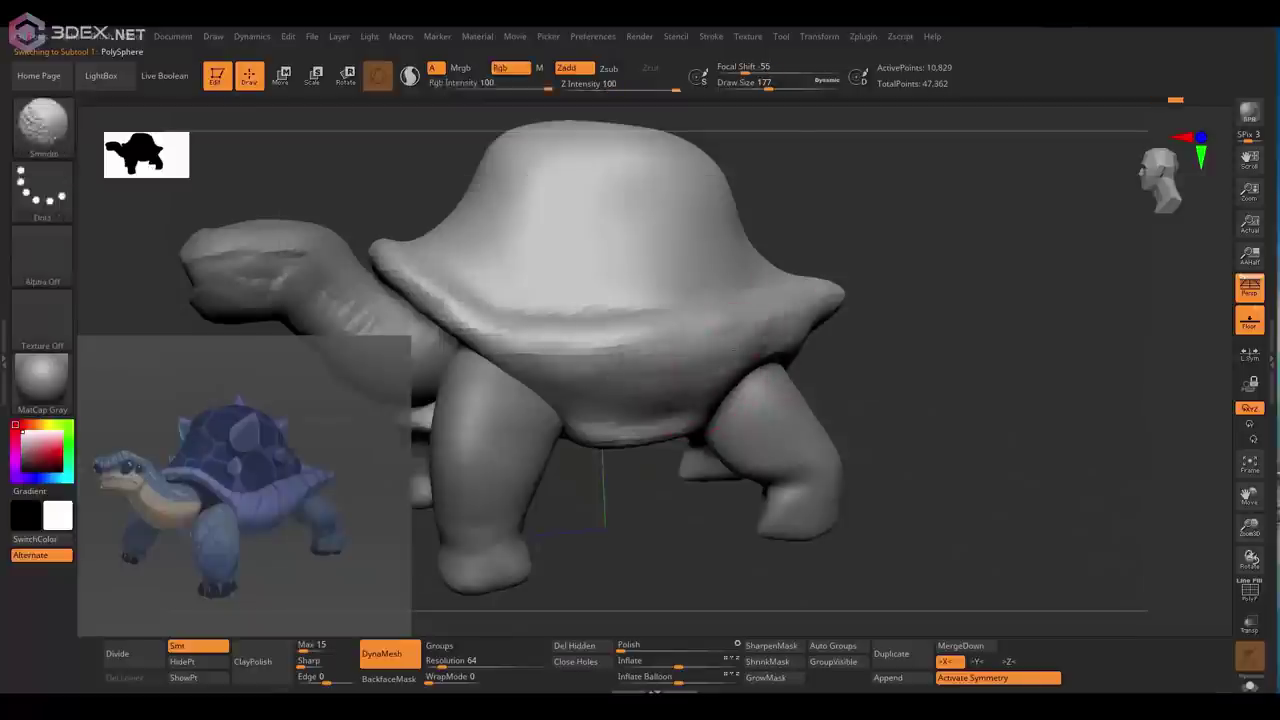
{"action": "mouse_move", "coordinate": [620, 400]}
{"action": "right_mouse_down"}
{"action": "mouse_move", "coordinate": [720, 246]}
{"action": "mouse_move", "coordinate": [673, 312]}
{"action": "mouse_move", "coordinate": [650, 300]}
{"action": "mouse_move", "coordinate": [623, 314]}
{"action": "mouse_move", "coordinate": [720, 324]}
{"action": "right_mouse_up"}
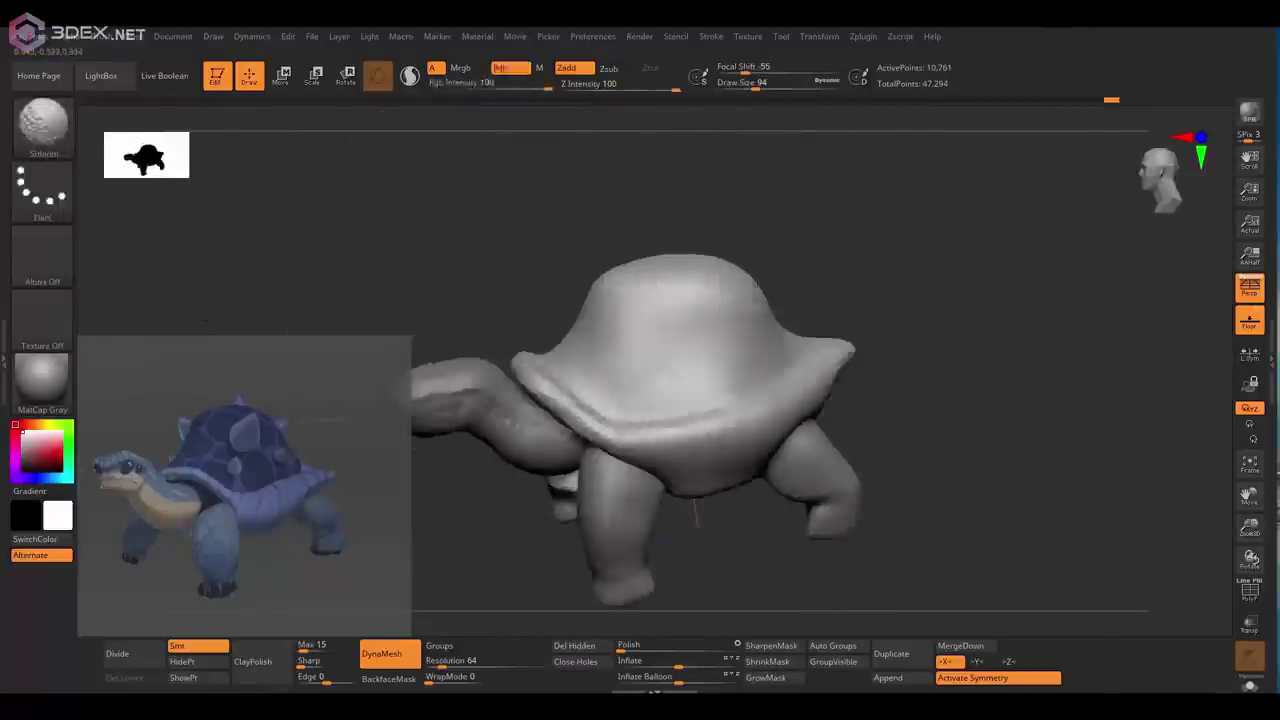
{"action": "mouse_move", "coordinate": [753, 260]}
{"action": "right_mouse_down"}
{"action": "mouse_move", "coordinate": [629, 334]}
{"action": "mouse_move", "coordinate": [677, 366]}
{"action": "mouse_move", "coordinate": [681, 390]}
{"action": "mouse_move", "coordinate": [760, 400]}
{"action": "mouse_move", "coordinate": [808, 280]}
{"action": "mouse_move", "coordinate": [710, 332]}
{"action": "right_mouse_up"}
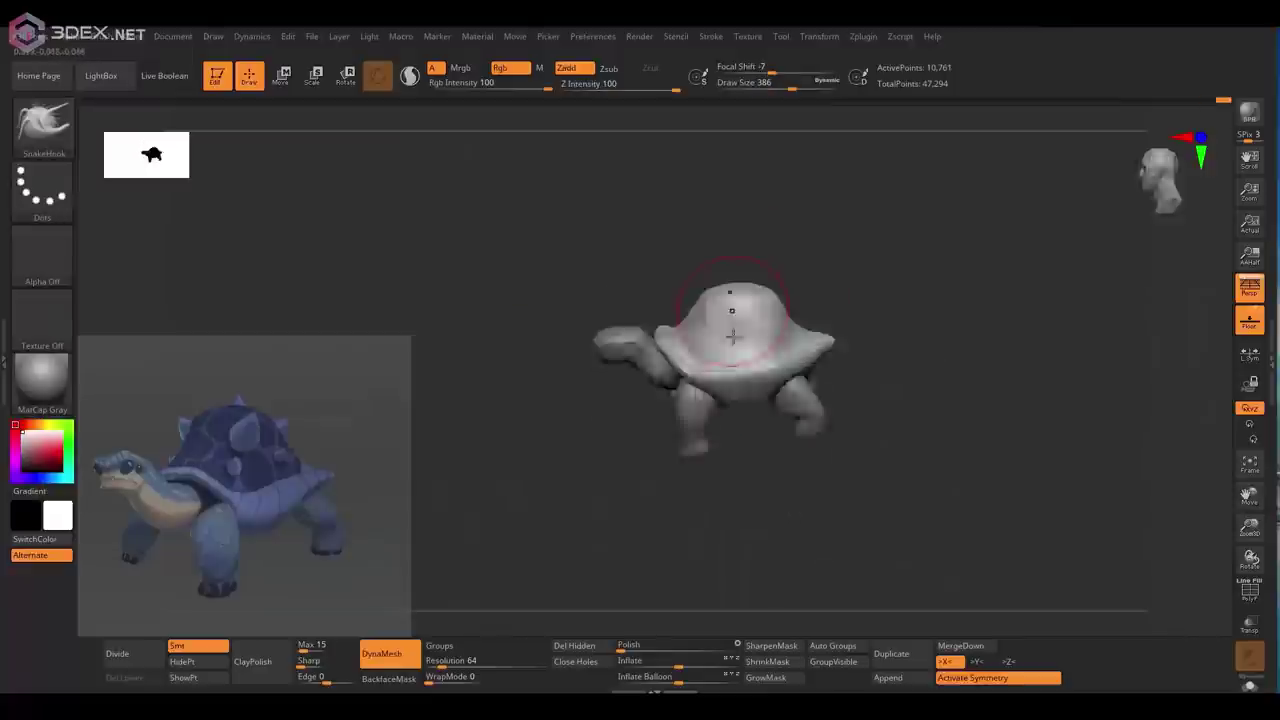
{"action": "right_click_drag", "start_coordinate": [800, 308], "coordinate": [623, 376], "text": "alt"}
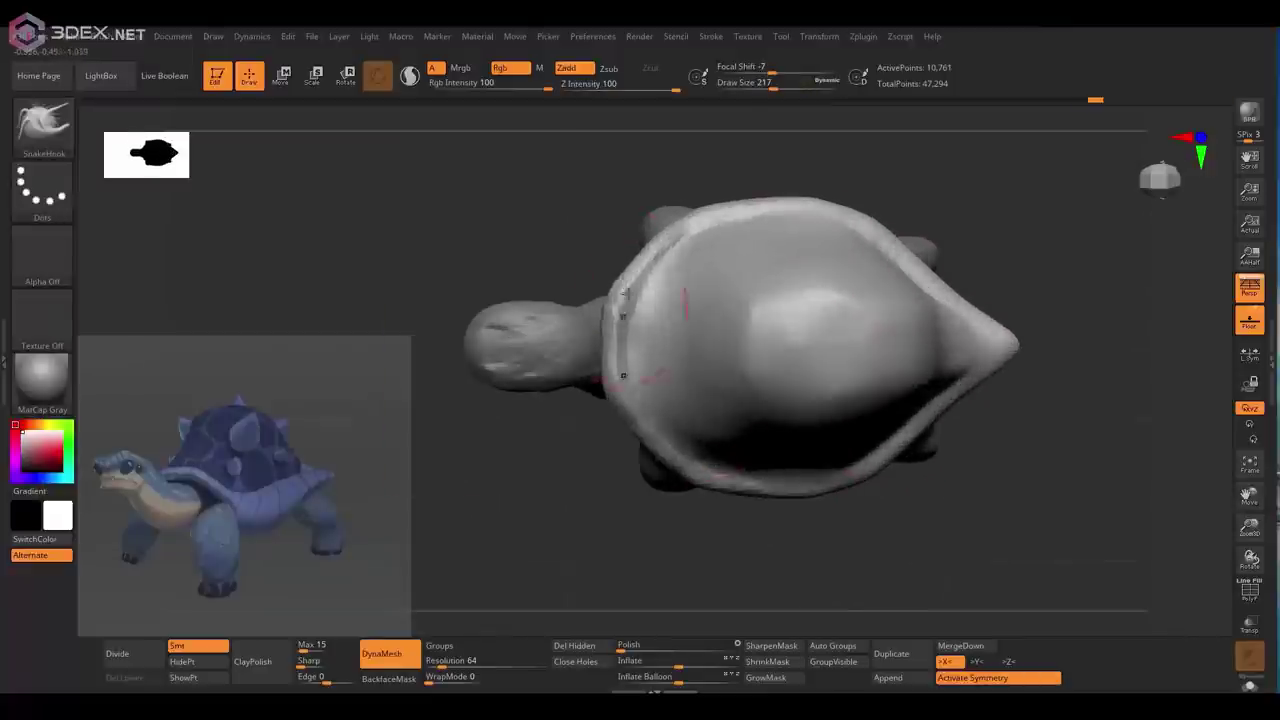
{"action": "right_click_drag", "start_coordinate": [612, 290], "coordinate": [690, 480]}
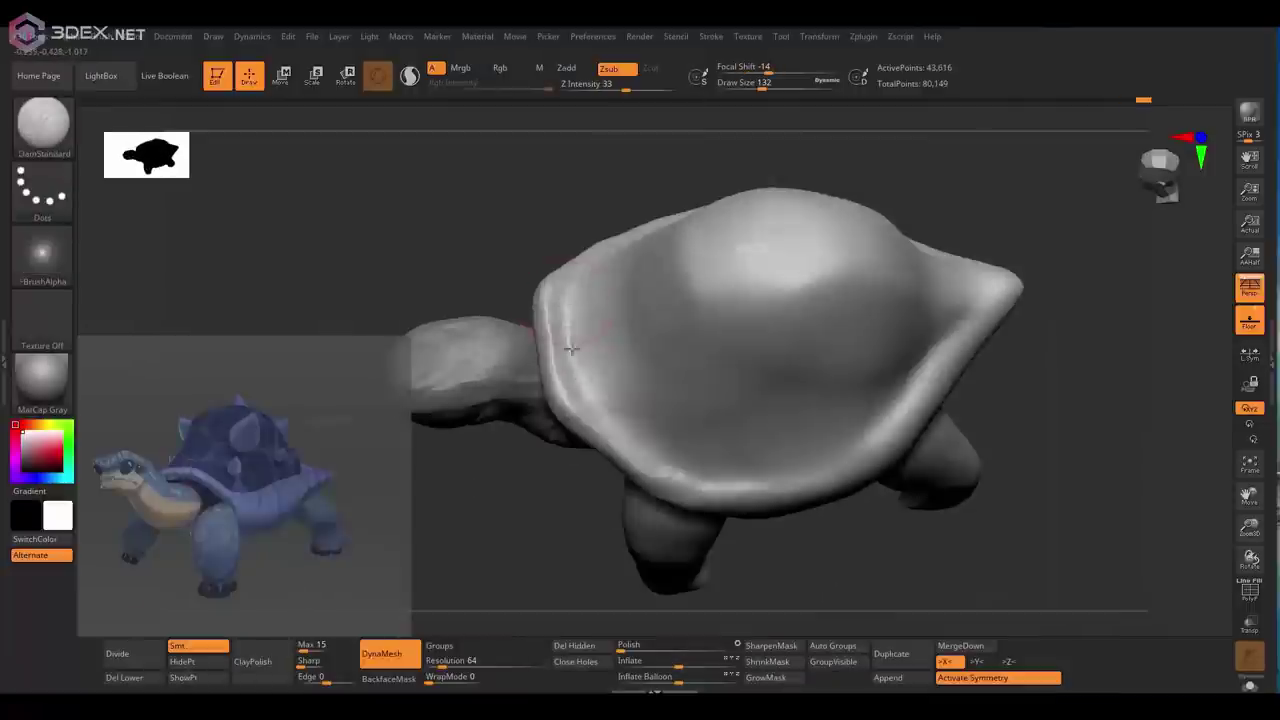
Carve the groove along the inner edge of the shell's rim with the DamStandard brush
{"action": "mouse_move", "coordinate": [760, 300]}
{"action": "right_mouse_down"}
{"action": "mouse_move", "coordinate": [835, 342]}
{"action": "mouse_move", "coordinate": [657, 357]}
{"action": "mouse_move", "coordinate": [834, 310]}
{"action": "right_mouse_up"}
{"action": "mouse_move", "coordinate": [660, 443]}
{"action": "right_mouse_down"}
{"action": "mouse_move", "coordinate": [774, 337]}
{"action": "mouse_move", "coordinate": [737, 306]}
{"action": "mouse_move", "coordinate": [745, 368]}
{"action": "right_mouse_up"}
{"action": "right_click_drag", "start_coordinate": [805, 302], "coordinate": [725, 250]}
Flatten the shell's dome and rim into cleaner planes with the TrimDynamic brush
{"action": "key", "text": "b"}
{"action": "key", "text": "t"}
{"action": "key", "text": "d"}
{"action": "key", "text": "space"}
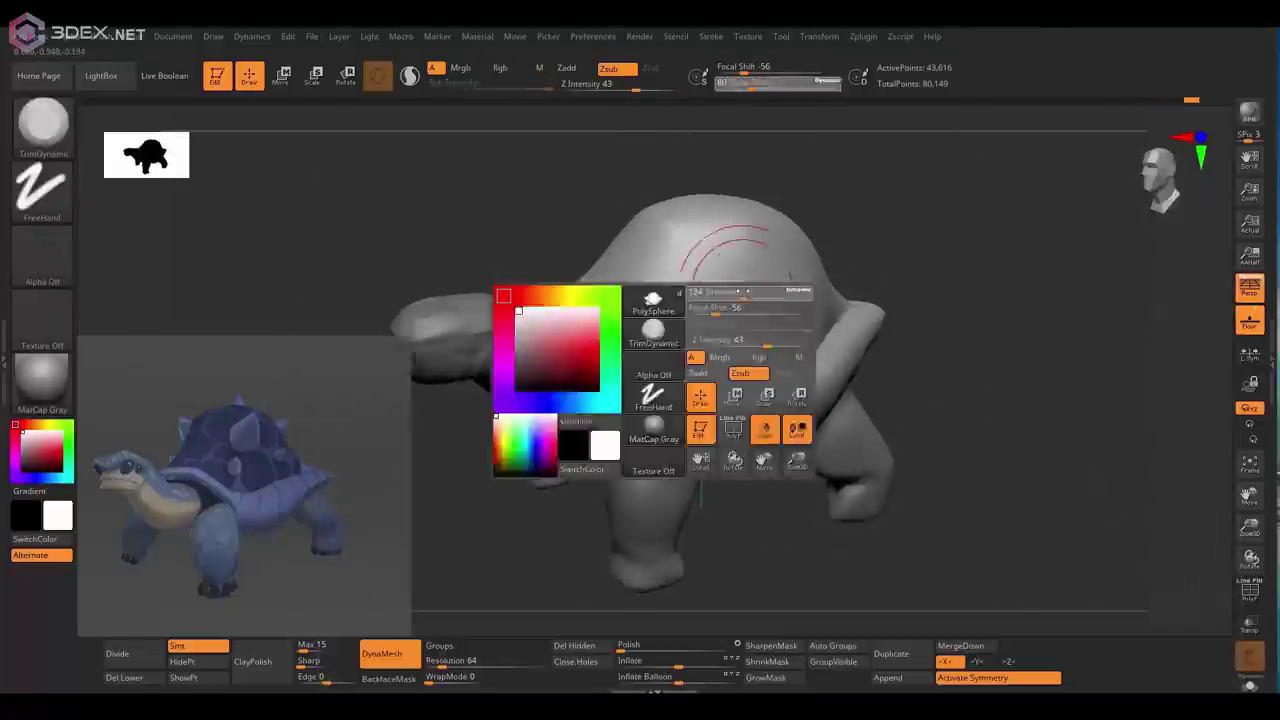
{"action": "right_click_drag", "start_coordinate": [782, 313], "coordinate": [880, 360]}
{"action": "right_click_drag", "start_coordinate": [838, 397], "coordinate": [733, 357]}
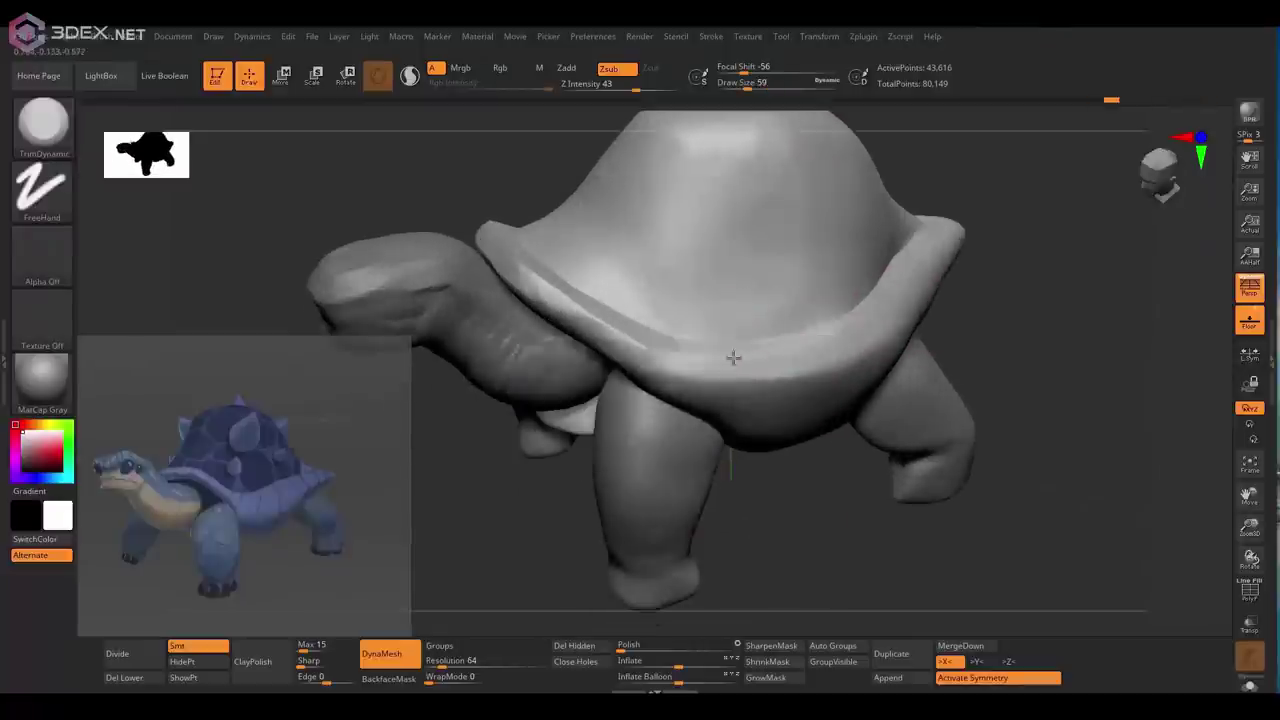
{"action": "mouse_move", "coordinate": [656, 343]}
{"action": "right_mouse_down"}
{"action": "mouse_move", "coordinate": [760, 330]}
{"action": "mouse_move", "coordinate": [800, 300]}
{"action": "mouse_move", "coordinate": [832, 304]}
{"action": "mouse_move", "coordinate": [723, 380]}
{"action": "mouse_move", "coordinate": [586, 420]}
{"action": "mouse_move", "coordinate": [611, 302]}
{"action": "mouse_move", "coordinate": [660, 250]}
{"action": "mouse_move", "coordinate": [640, 300]}
{"action": "mouse_move", "coordinate": [700, 280]}
{"action": "mouse_move", "coordinate": [652, 333]}
{"action": "mouse_move", "coordinate": [748, 324]}
{"action": "right_mouse_up"}
Adjust the shell's proportions with SnakeHook and plane its surface again with TrimDynamic
{"action": "key", "text": "b"}
{"action": "key", "text": "s"}
{"action": "key", "text": "h"}
{"action": "key", "text": "b"}
{"action": "key", "text": "t"}
{"action": "key", "text": "d"}
{"action": "key", "text": "ctrl"}
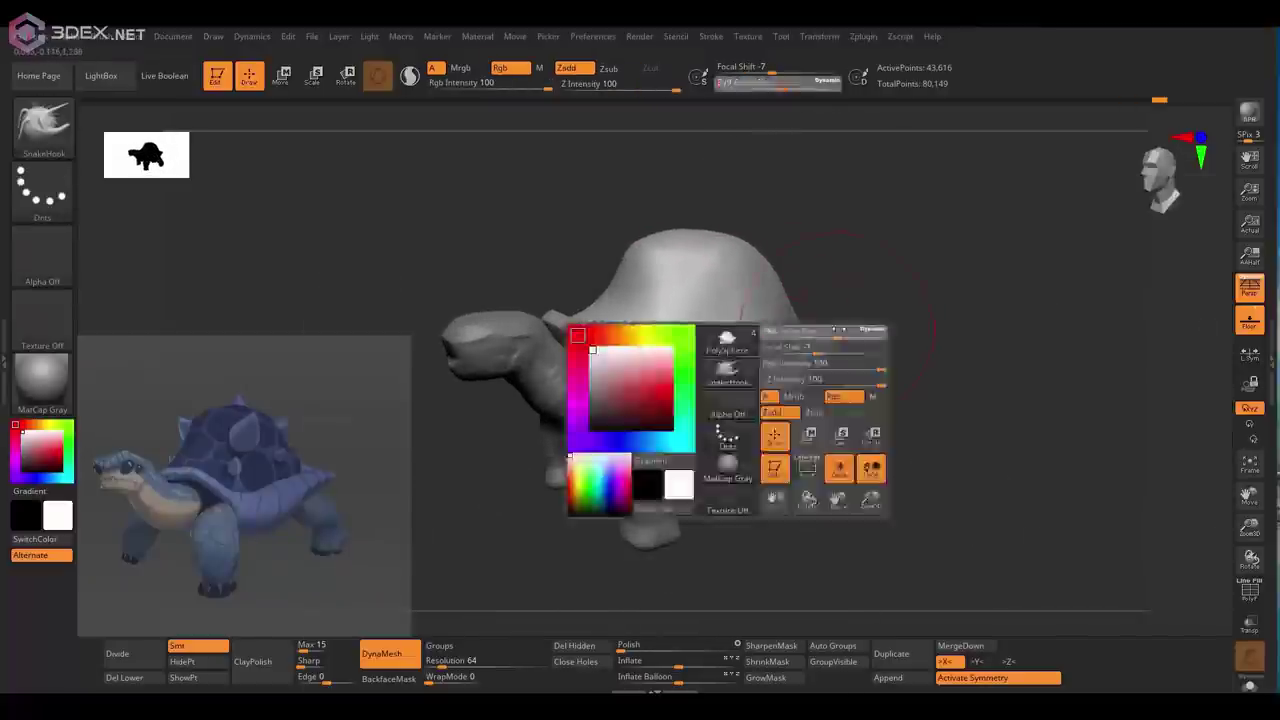
Sharpen the crease between the shell's dome and its raised rim with DamStandard
{"action": "key", "text": "b"}
{"action": "key", "text": "d"}
{"action": "key", "text": "s"}
{"action": "mouse_move", "coordinate": [781, 337]}
{"action": "right_mouse_down"}
{"action": "mouse_move", "coordinate": [786, 314]}
{"action": "mouse_move", "coordinate": [700, 290]}
{"action": "mouse_move", "coordinate": [700, 271]}
{"action": "mouse_move", "coordinate": [845, 273]}
{"action": "mouse_move", "coordinate": [725, 378]}
{"action": "right_mouse_up"}
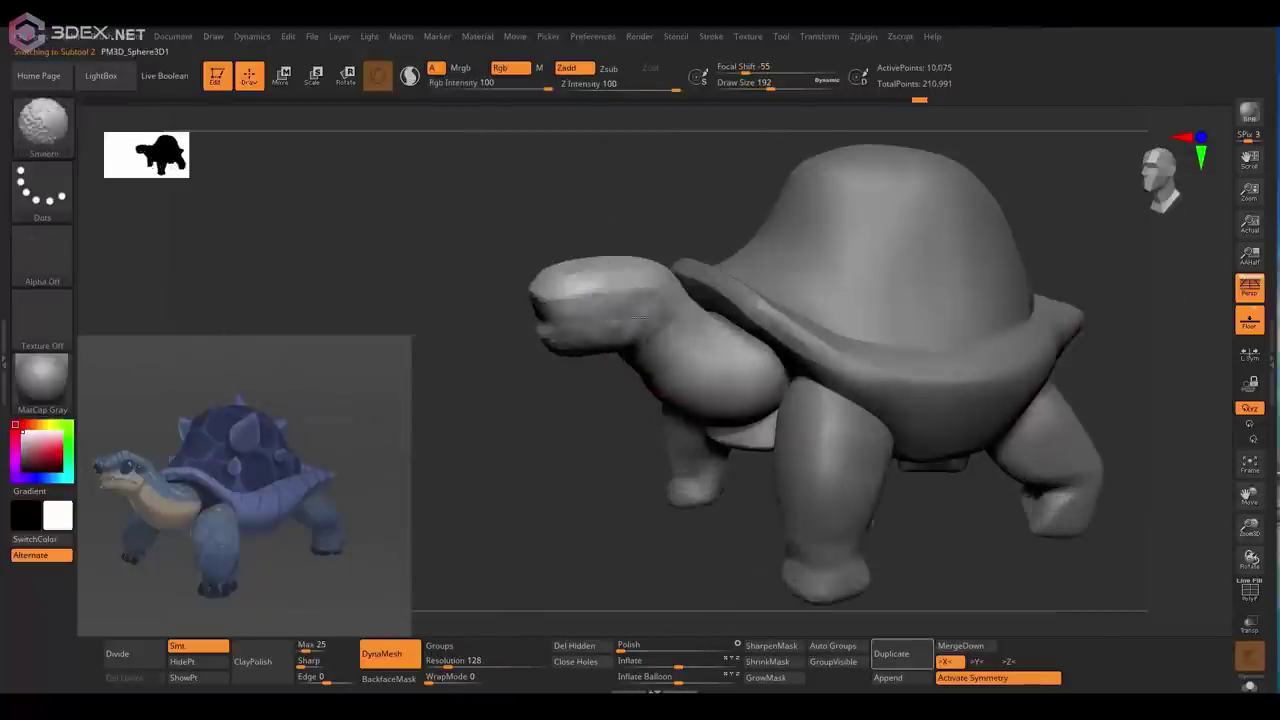
Build up the eyes, brow ridges and mouth with ClayBuildup and remesh the head at DynaMesh resolution 272
{"action": "key", "text": "b"}
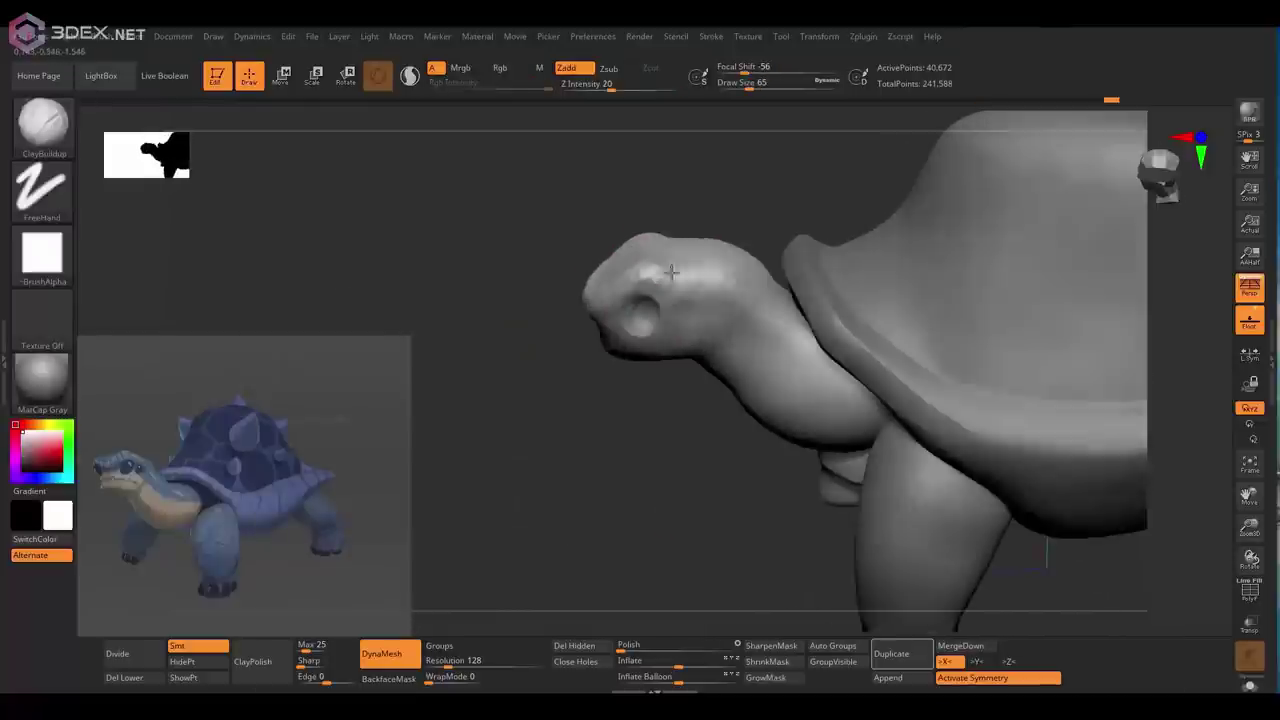
{"action": "right_click_drag", "start_coordinate": [659, 275], "coordinate": [659, 245]}
{"action": "mouse_move", "coordinate": [714, 277]}
{"action": "right_mouse_down"}
{"action": "mouse_move", "coordinate": [650, 260]}
{"action": "mouse_move", "coordinate": [690, 300]}
{"action": "mouse_move", "coordinate": [657, 271]}
{"action": "mouse_move", "coordinate": [700, 305]}
{"action": "mouse_move", "coordinate": [732, 304]}
{"action": "mouse_move", "coordinate": [705, 285]}
{"action": "mouse_move", "coordinate": [660, 295]}
{"action": "mouse_move", "coordinate": [715, 290]}
{"action": "mouse_move", "coordinate": [698, 261]}
{"action": "mouse_move", "coordinate": [669, 320]}
{"action": "mouse_move", "coordinate": [700, 238]}
{"action": "right_mouse_up"}
{"action": "key", "text": "space"}
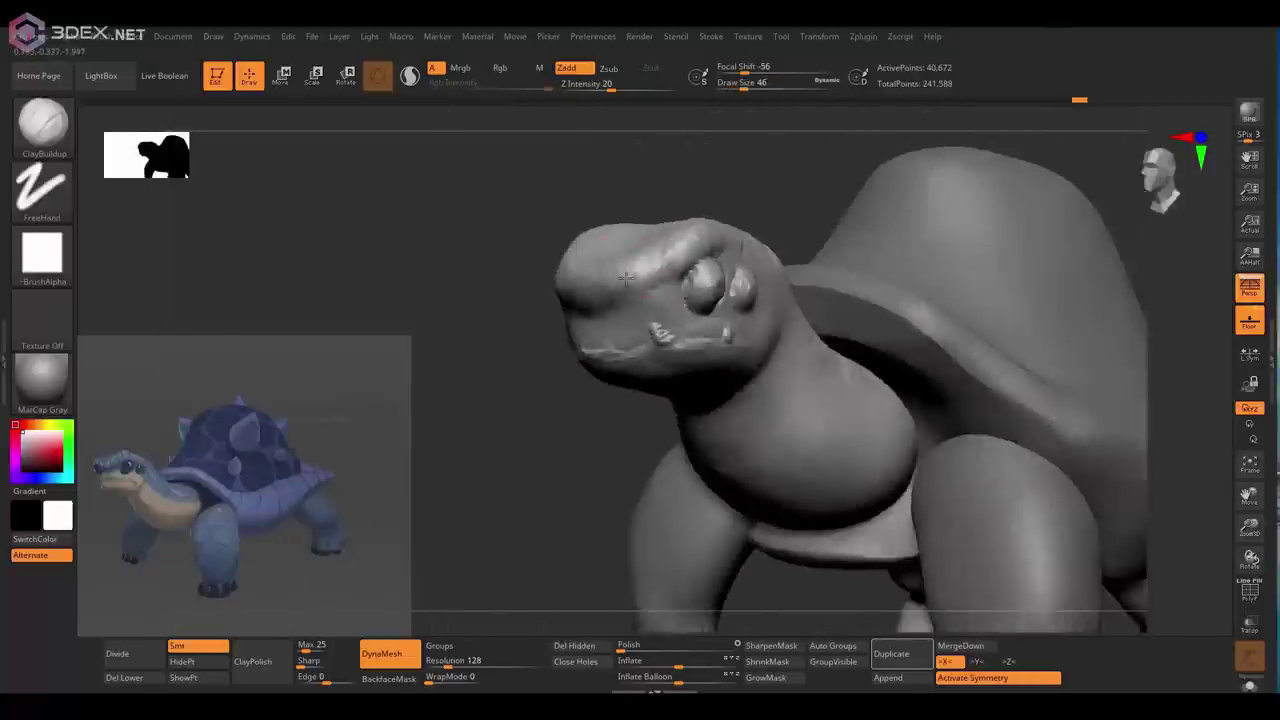
{"action": "right_click_drag", "start_coordinate": [625, 278], "coordinate": [727, 323], "text": "ctrl"}
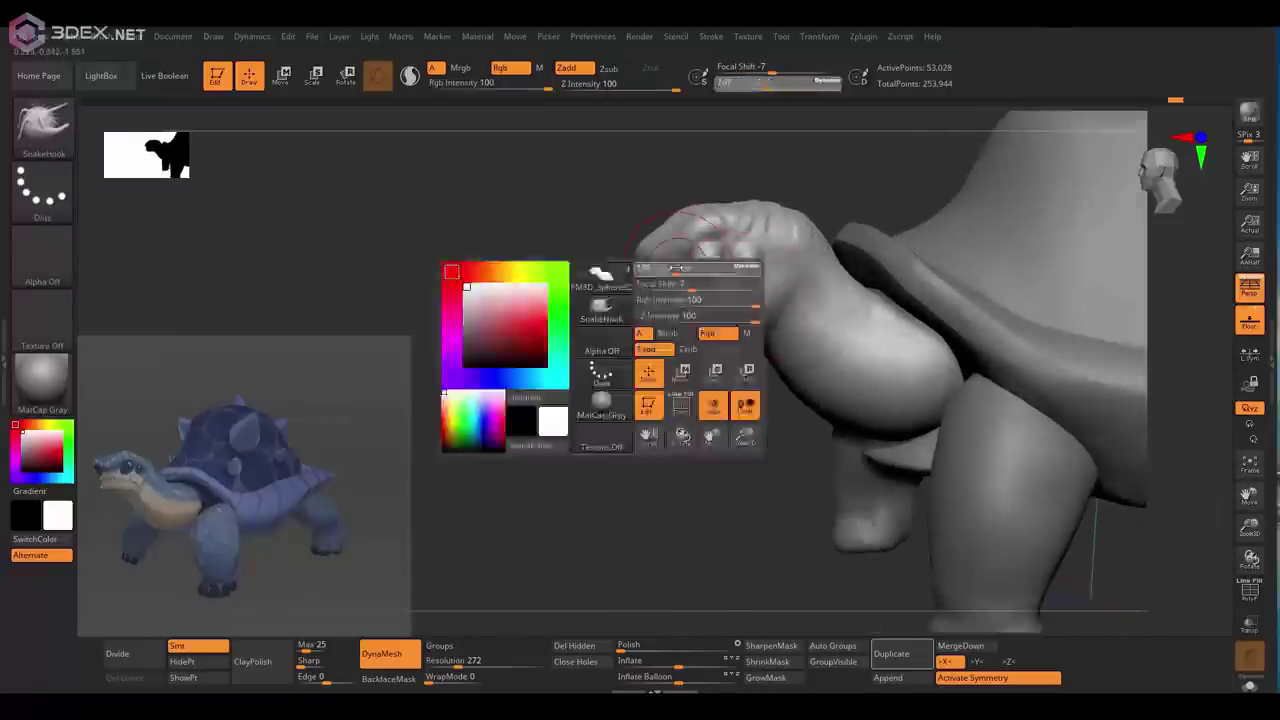
Reshape the head's jaw, cheeks and the area around the eyes with SnakeHook
{"action": "right_click_drag", "start_coordinate": [678, 268], "coordinate": [684, 328]}
{"action": "key", "text": "space"}
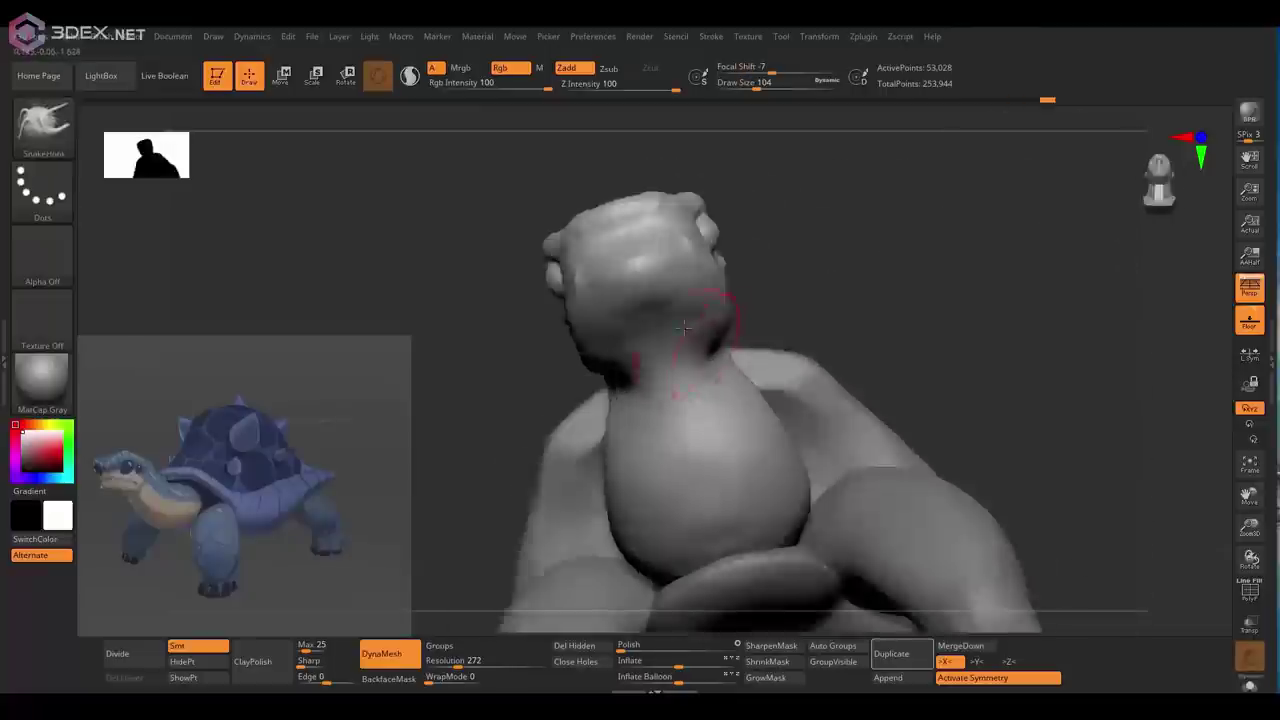
{"action": "mouse_move", "coordinate": [714, 272]}
{"action": "right_mouse_down"}
{"action": "mouse_move", "coordinate": [676, 312]}
{"action": "mouse_move", "coordinate": [689, 336]}
{"action": "right_mouse_up"}
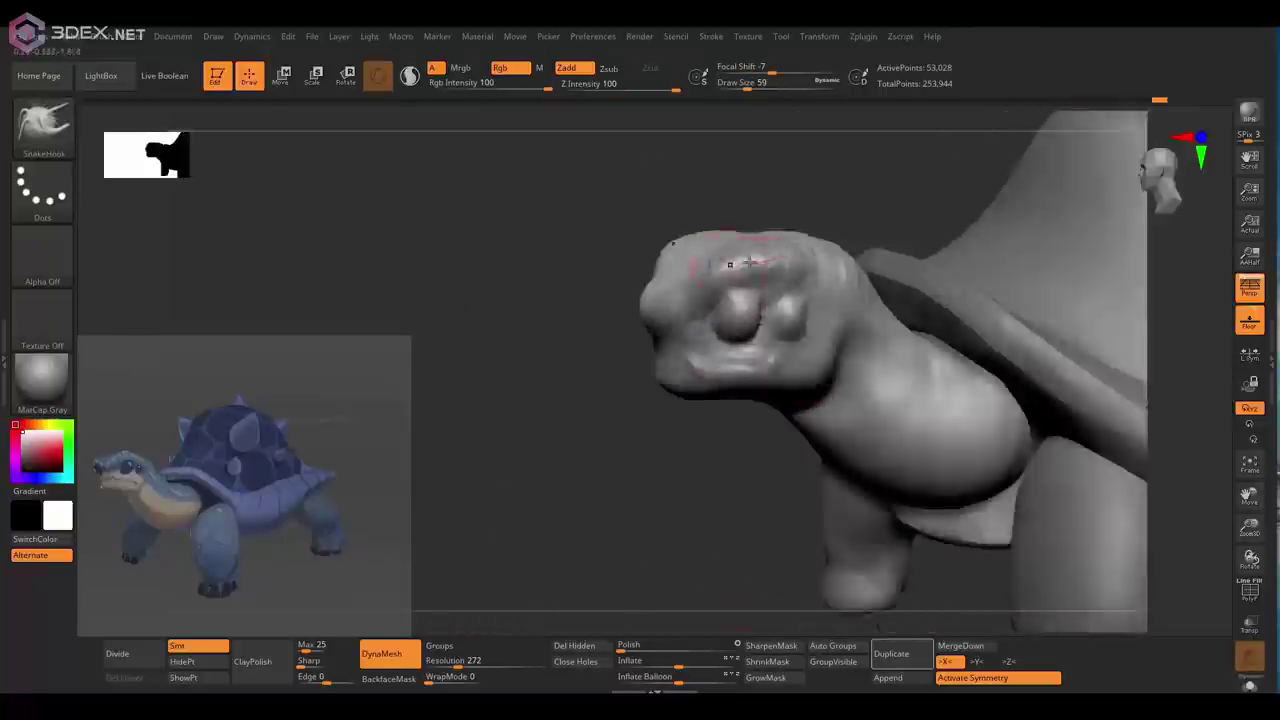
{"action": "right_click_drag", "start_coordinate": [749, 262], "coordinate": [703, 320]}
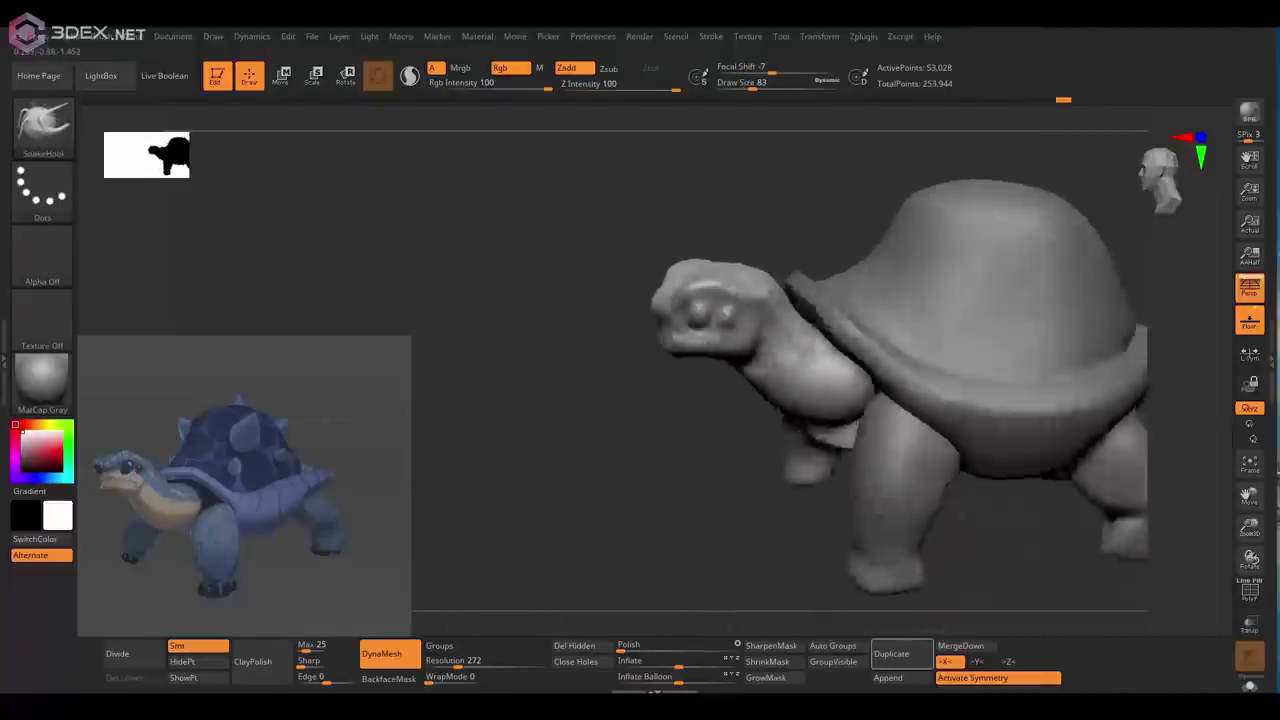
Refine the turtle's brow bumps, snout and mouth line with a small SnakeHook brush
{"action": "mouse_move", "coordinate": [666, 266]}
{"action": "right_mouse_down"}
{"action": "mouse_move", "coordinate": [638, 274]}
{"action": "mouse_move", "coordinate": [722, 300]}
{"action": "mouse_move", "coordinate": [676, 284]}
{"action": "right_mouse_up"}
{"action": "right_click_drag", "start_coordinate": [731, 323], "coordinate": [666, 260]}
{"action": "right_click_drag", "start_coordinate": [782, 250], "coordinate": [785, 297]}
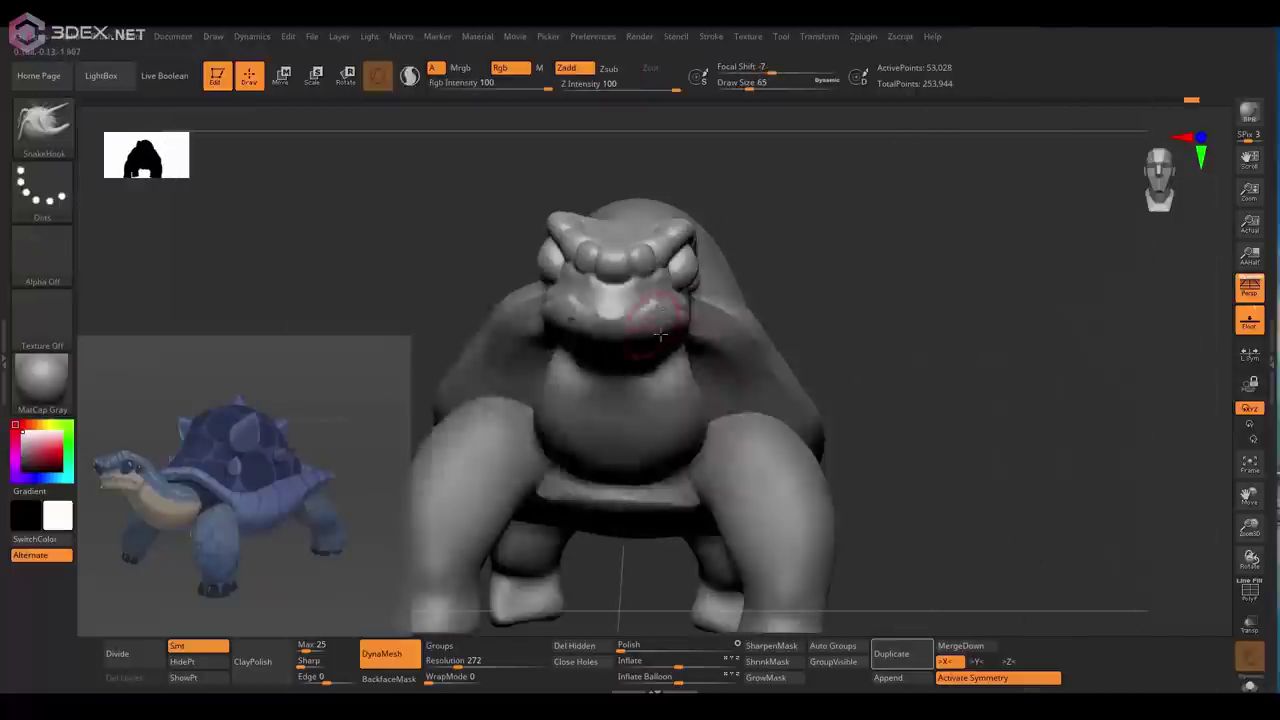
{"action": "right_click_drag", "start_coordinate": [680, 300], "coordinate": [656, 284]}
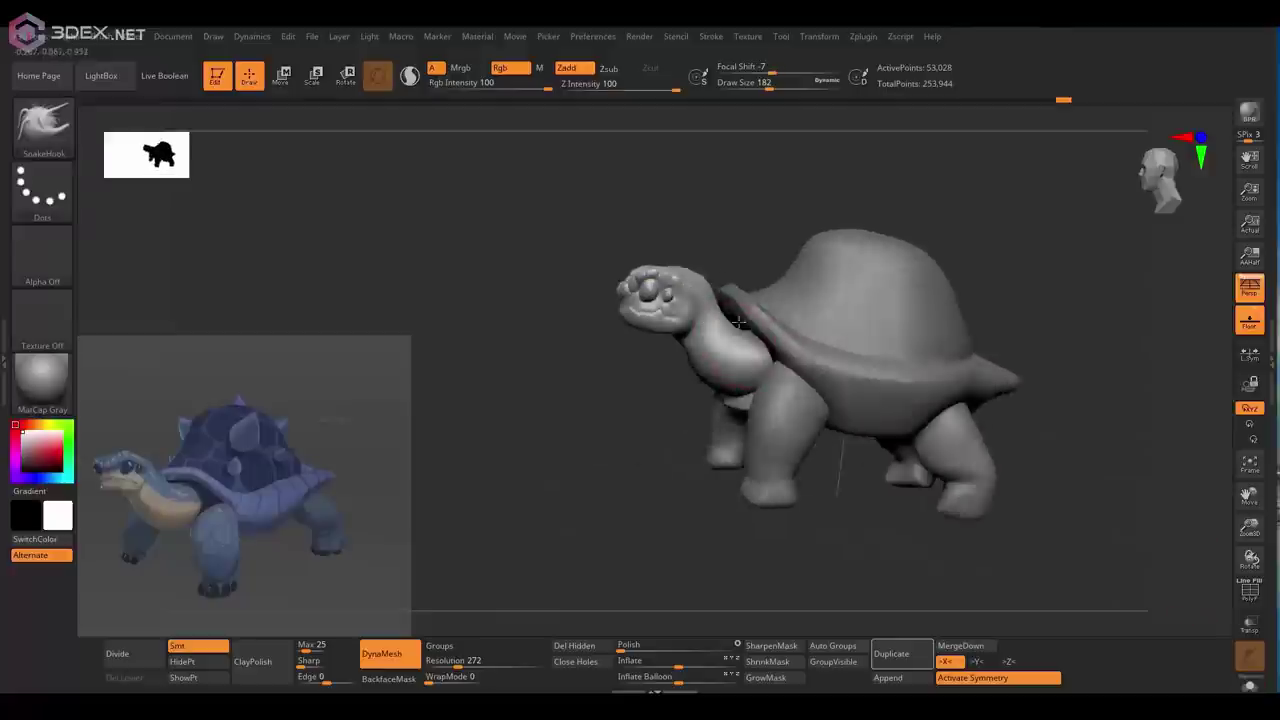
{"action": "right_click_drag", "start_coordinate": [738, 321], "coordinate": [675, 373]}
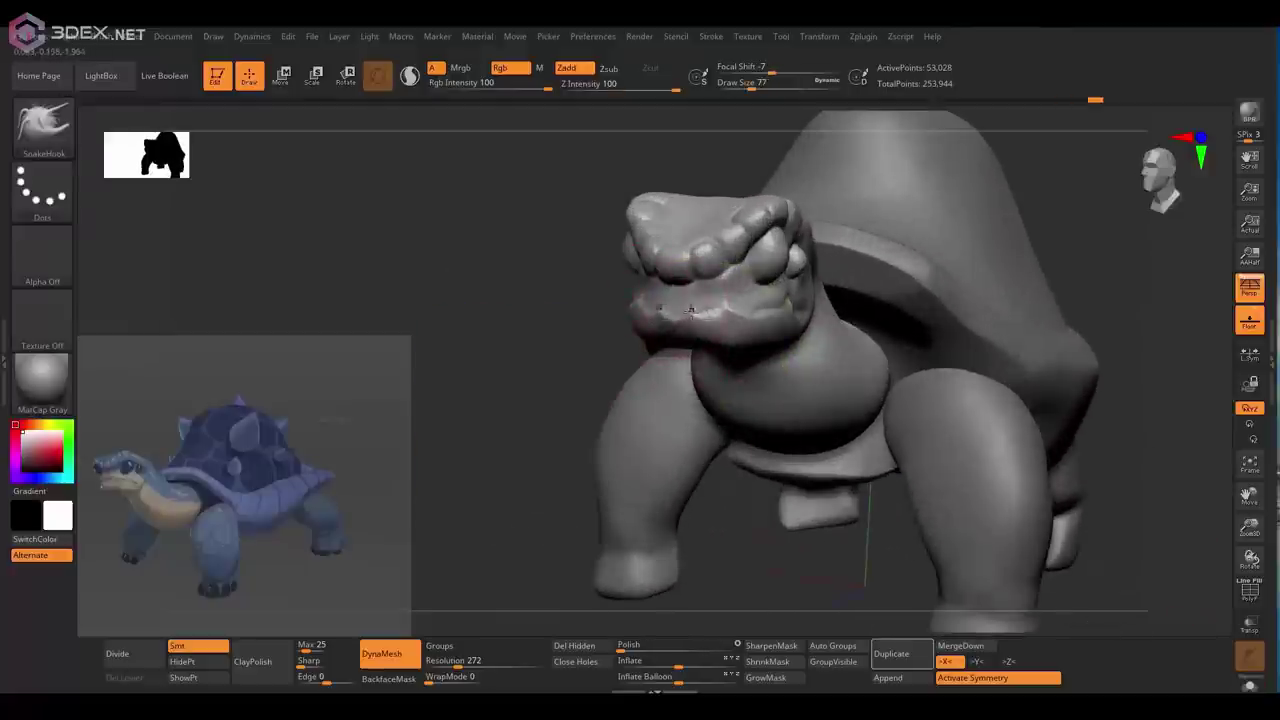
{"action": "mouse_move", "coordinate": [697, 250]}
{"action": "right_mouse_down"}
{"action": "mouse_move", "coordinate": [744, 342]}
{"action": "mouse_move", "coordinate": [740, 320]}
{"action": "mouse_move", "coordinate": [705, 360]}
{"action": "right_mouse_up"}
Switch to the front legs and adjust their shoulders and outline with SnakeHook
{"action": "key", "text": "space"}
{"action": "key", "text": "f"}
{"action": "mouse_move", "coordinate": [737, 400]}
{"action": "right_mouse_down"}
{"action": "mouse_move", "coordinate": [651, 433]}
{"action": "mouse_move", "coordinate": [556, 363]}
{"action": "right_mouse_up"}
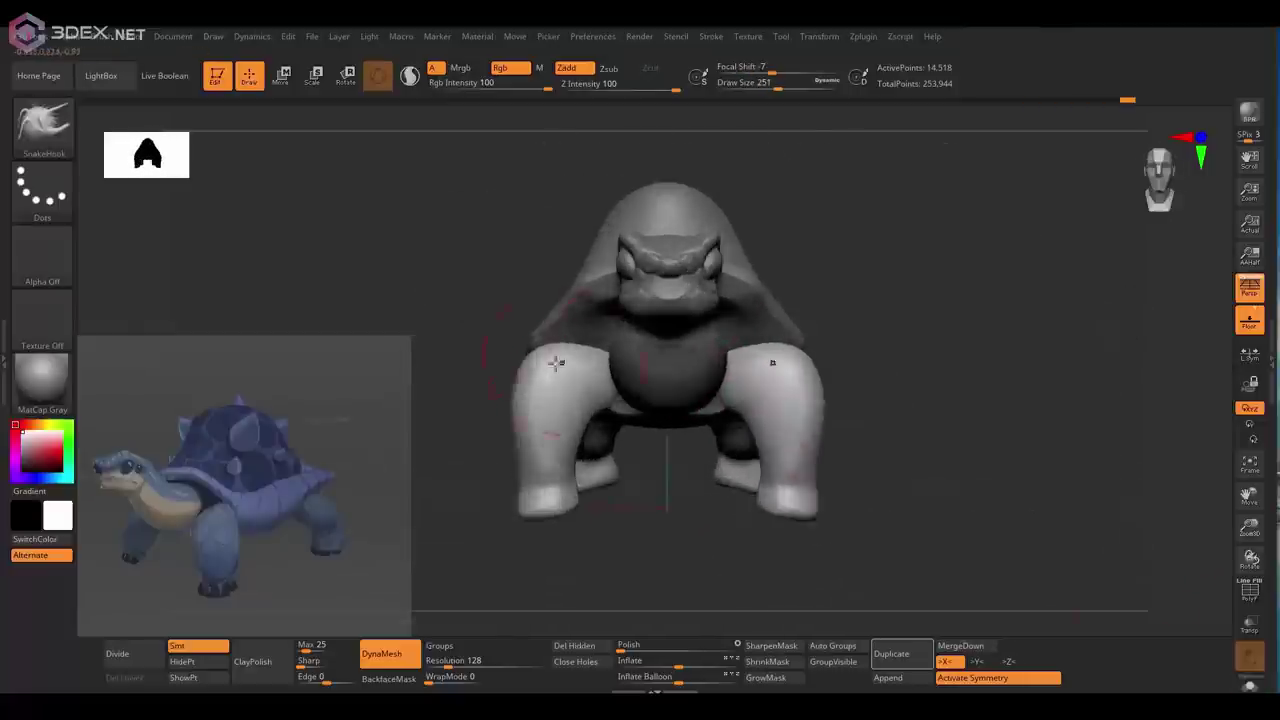
{"action": "mouse_move", "coordinate": [520, 452]}
{"action": "right_mouse_down"}
{"action": "mouse_move", "coordinate": [640, 420]}
{"action": "mouse_move", "coordinate": [740, 320]}
{"action": "mouse_move", "coordinate": [680, 345]}
{"action": "mouse_move", "coordinate": [700, 360]}
{"action": "mouse_move", "coordinate": [672, 385]}
{"action": "mouse_move", "coordinate": [745, 350]}
{"action": "mouse_move", "coordinate": [750, 362]}
{"action": "mouse_move", "coordinate": [725, 330]}
{"action": "mouse_move", "coordinate": [737, 285]}
{"action": "mouse_move", "coordinate": [600, 430]}
{"action": "mouse_move", "coordinate": [620, 360]}
{"action": "mouse_move", "coordinate": [603, 318]}
{"action": "mouse_move", "coordinate": [640, 346]}
{"action": "mouse_move", "coordinate": [663, 457]}
{"action": "mouse_move", "coordinate": [697, 453]}
{"action": "mouse_move", "coordinate": [718, 472]}
{"action": "mouse_move", "coordinate": [727, 540]}
{"action": "mouse_move", "coordinate": [634, 343]}
{"action": "mouse_move", "coordinate": [691, 343]}
{"action": "mouse_move", "coordinate": [738, 376]}
{"action": "mouse_move", "coordinate": [634, 285]}
{"action": "mouse_move", "coordinate": [509, 294]}
{"action": "mouse_move", "coordinate": [608, 371]}
{"action": "mouse_move", "coordinate": [590, 300]}
{"action": "mouse_move", "coordinate": [728, 343]}
{"action": "mouse_move", "coordinate": [663, 429]}
{"action": "mouse_move", "coordinate": [704, 404]}
{"action": "mouse_move", "coordinate": [622, 318]}
{"action": "right_mouse_up"}
{"action": "right_click", "coordinate": [708, 363]}
Form separate toes on the front feet with the DamStandard and SnakeHook brushes
{"action": "key", "text": "b"}
{"action": "key", "text": "d"}
{"action": "key", "text": "s"}
{"action": "key", "text": "b"}
{"action": "key", "text": "s"}
{"action": "key", "text": "h"}
{"action": "key", "text": "bracketleft"}
{"action": "key", "text": "bracketleft"}
{"action": "key", "text": "bracketleft"}
Raise the front legs' DynaMesh resolution to 416 and refine their shape with SnakeHook
{"action": "left_click_drag", "start_coordinate": [447, 664], "coordinate": [457, 664]}
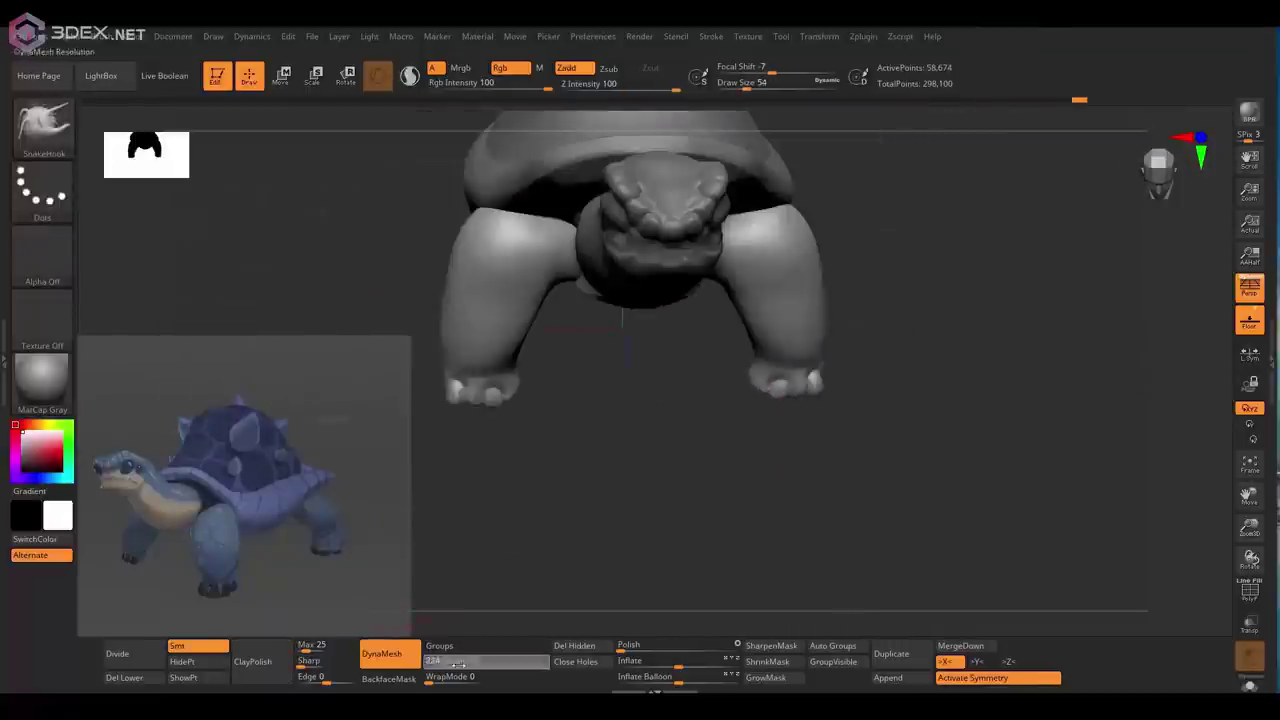
{"action": "mouse_move", "coordinate": [768, 334]}
{"action": "right_mouse_down"}
{"action": "mouse_move", "coordinate": [808, 371]}
{"action": "mouse_move", "coordinate": [789, 414]}
{"action": "mouse_move", "coordinate": [745, 437]}
{"action": "mouse_move", "coordinate": [700, 429]}
{"action": "mouse_move", "coordinate": [606, 377]}
{"action": "mouse_move", "coordinate": [776, 412]}
{"action": "mouse_move", "coordinate": [704, 382]}
{"action": "right_mouse_up"}
{"action": "key", "text": "bracketright"}
{"action": "key", "text": "bracketright"}
{"action": "key", "text": "bracketright"}
{"action": "key", "text": "bracketleft"}
{"action": "key", "text": "bracketleft"}
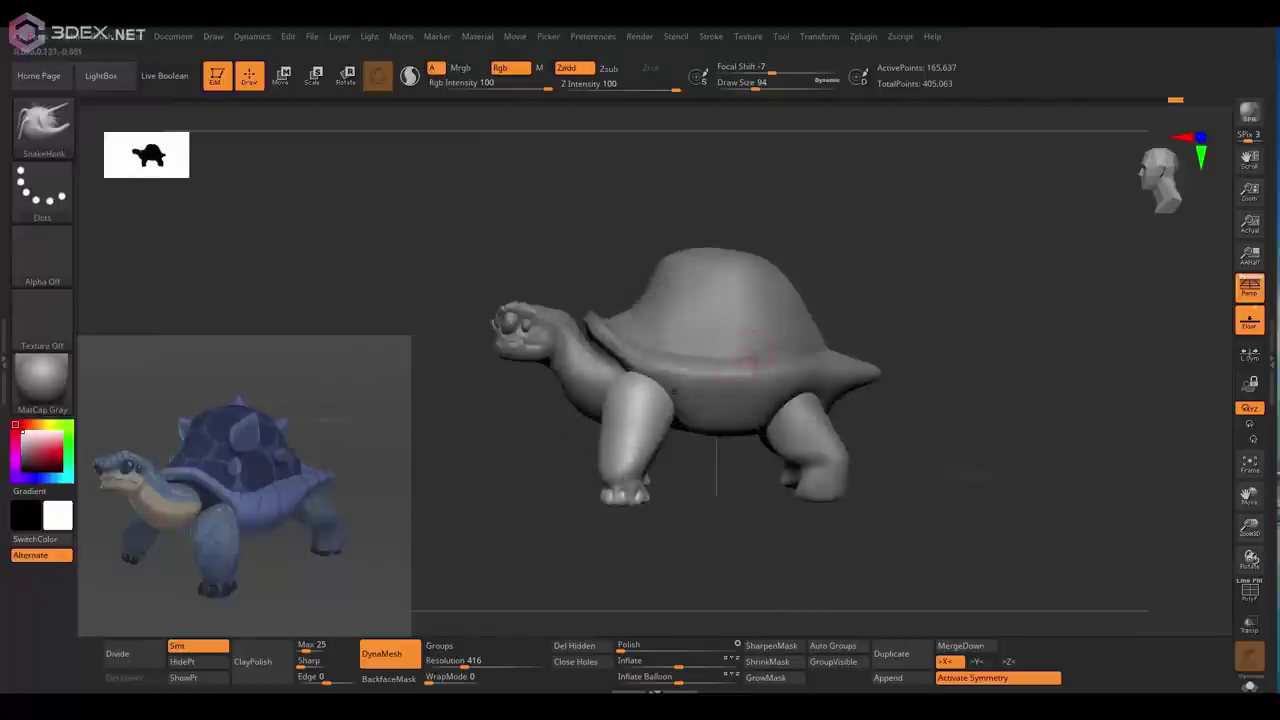
Switch to the hind legs and pull distinct toes out of their feet with the SnakeHook brush
{"action": "right_click", "coordinate": [700, 420]}
{"action": "mouse_move", "coordinate": [700, 420]}
{"action": "right_mouse_down"}
{"action": "mouse_move", "coordinate": [736, 368]}
{"action": "mouse_move", "coordinate": [655, 397]}
{"action": "mouse_move", "coordinate": [786, 414]}
{"action": "mouse_move", "coordinate": [811, 378]}
{"action": "right_mouse_up"}
{"action": "key", "text": "f"}
{"action": "key", "text": "bracketright"}
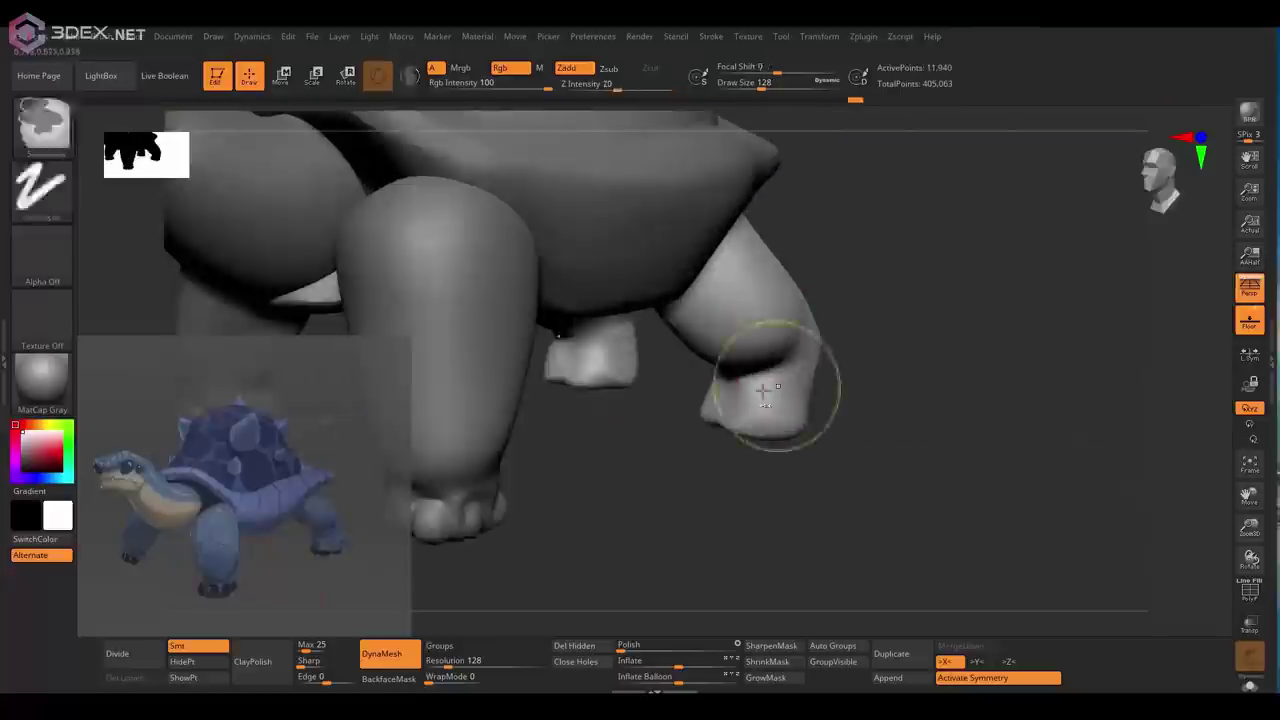
{"action": "mouse_move", "coordinate": [771, 386]}
{"action": "right_mouse_down"}
{"action": "mouse_move", "coordinate": [716, 357]}
{"action": "mouse_move", "coordinate": [790, 380]}
{"action": "mouse_move", "coordinate": [729, 371]}
{"action": "mouse_move", "coordinate": [743, 343]}
{"action": "mouse_move", "coordinate": [760, 393]}
{"action": "mouse_move", "coordinate": [714, 380]}
{"action": "mouse_move", "coordinate": [745, 368]}
{"action": "mouse_move", "coordinate": [710, 400]}
{"action": "mouse_move", "coordinate": [760, 420]}
{"action": "mouse_move", "coordinate": [685, 336]}
{"action": "mouse_move", "coordinate": [677, 376]}
{"action": "right_mouse_up"}
{"action": "key", "text": "b"}
{"action": "key", "text": "s"}
{"action": "key", "text": "h"}
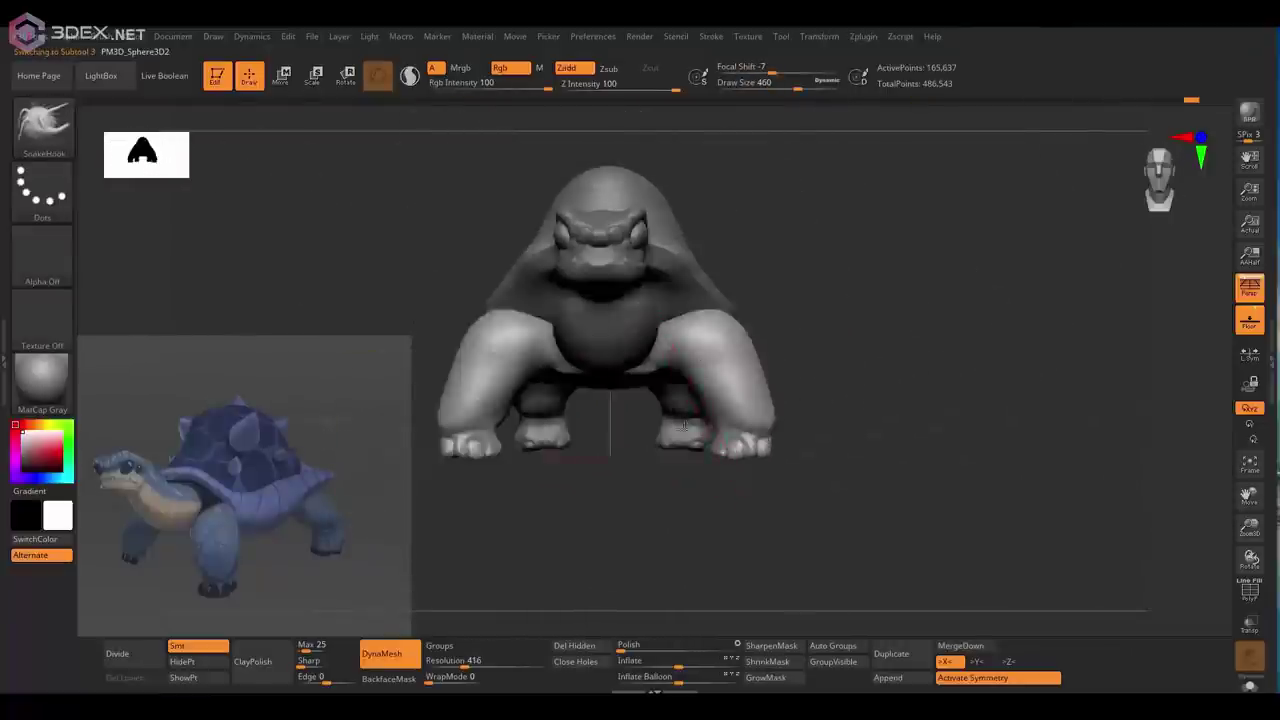
Adjust the head and neck with a large SnakeHook brush, and reshape the shell with DynaMesh at resolution 192
{"action": "right_click_drag", "start_coordinate": [676, 367], "coordinate": [514, 214], "text": "ctrl"}
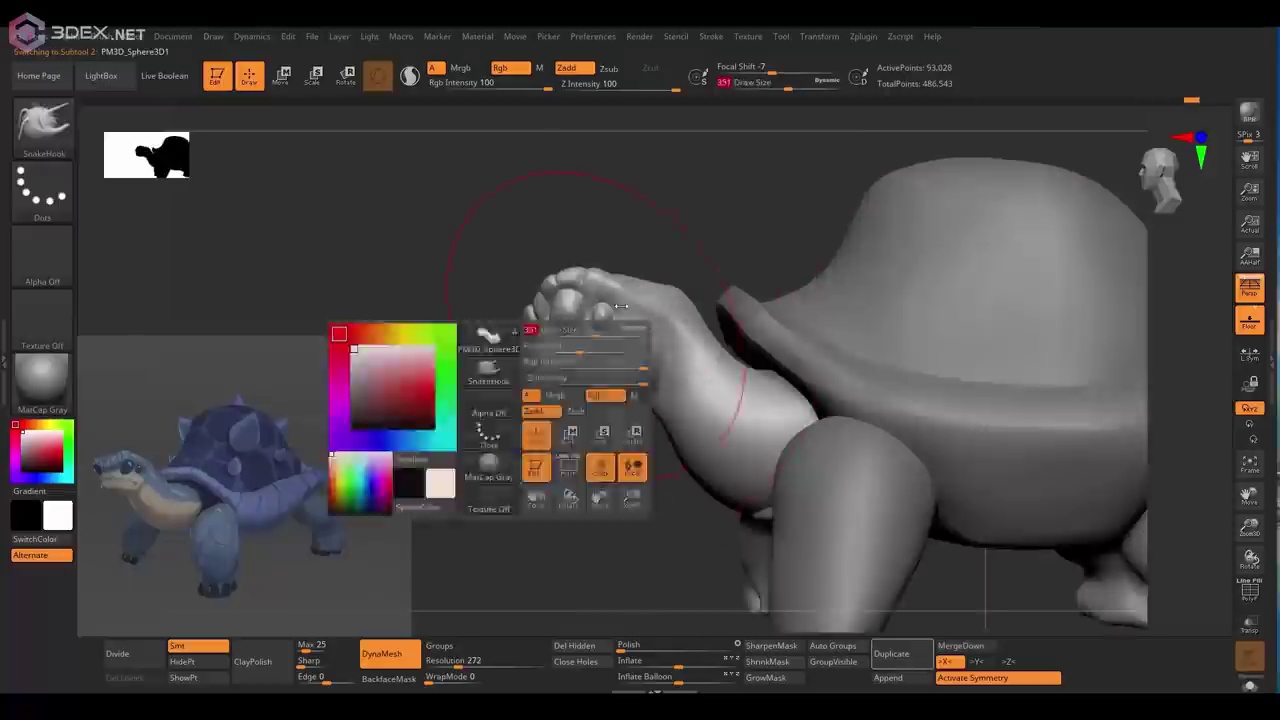
{"action": "left_click", "coordinate": [580, 312], "text": "alt"}
{"action": "right_click_drag", "start_coordinate": [720, 305], "coordinate": [801, 330]}
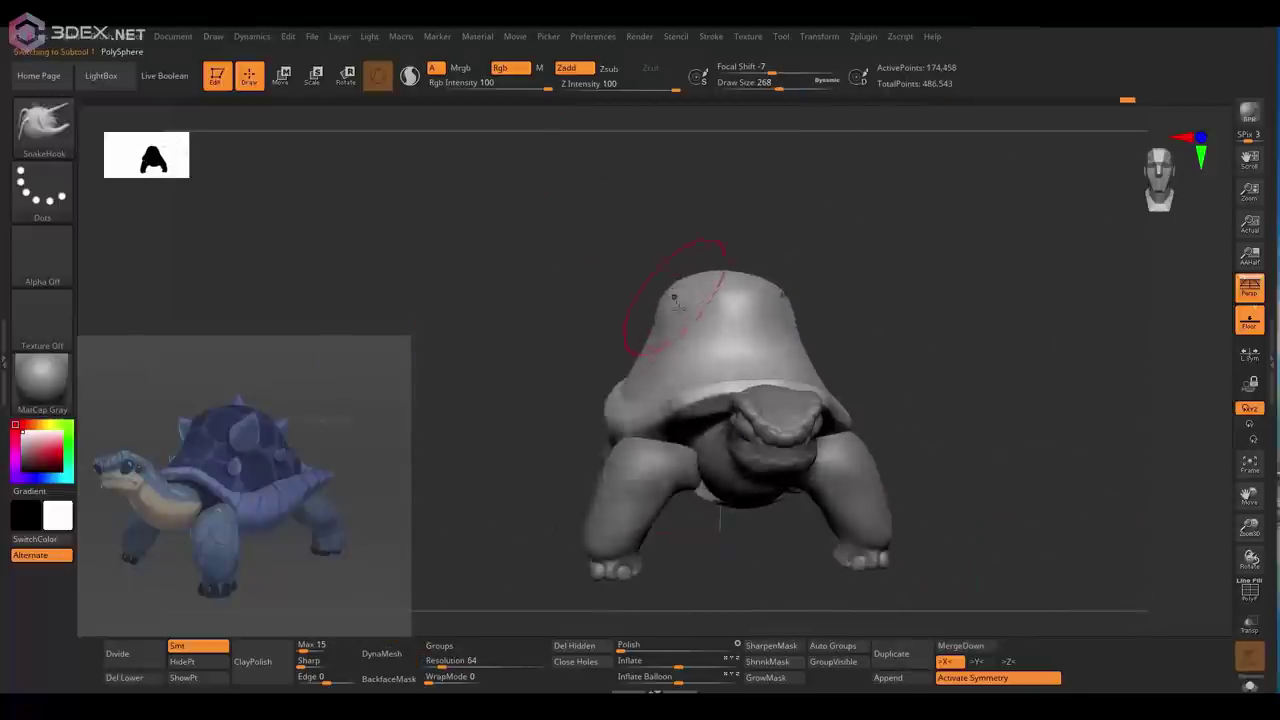
{"action": "right_click_drag", "start_coordinate": [666, 309], "coordinate": [706, 345]}
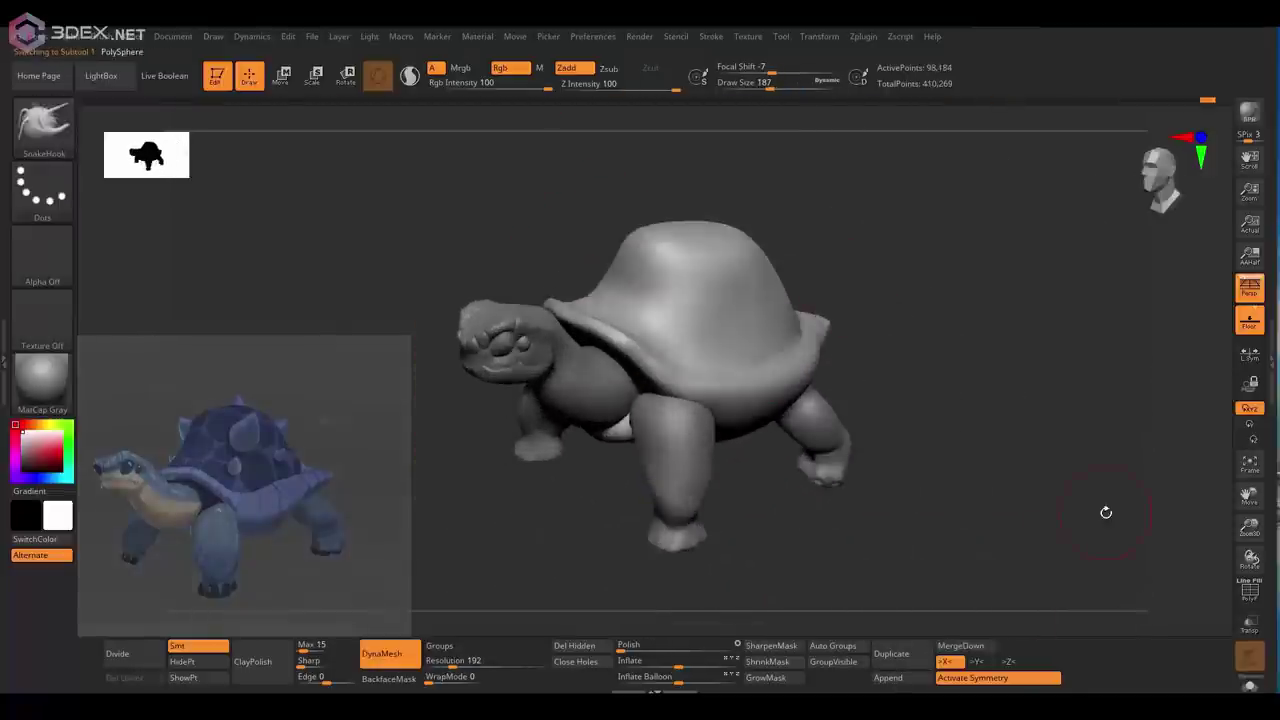
Append a small sphere on the side of the shell and pull it into a pointed spike with SnakeHook
{"action": "left_click", "coordinate": [1150, 325]}
{"action": "left_click", "coordinate": [763, 420]}
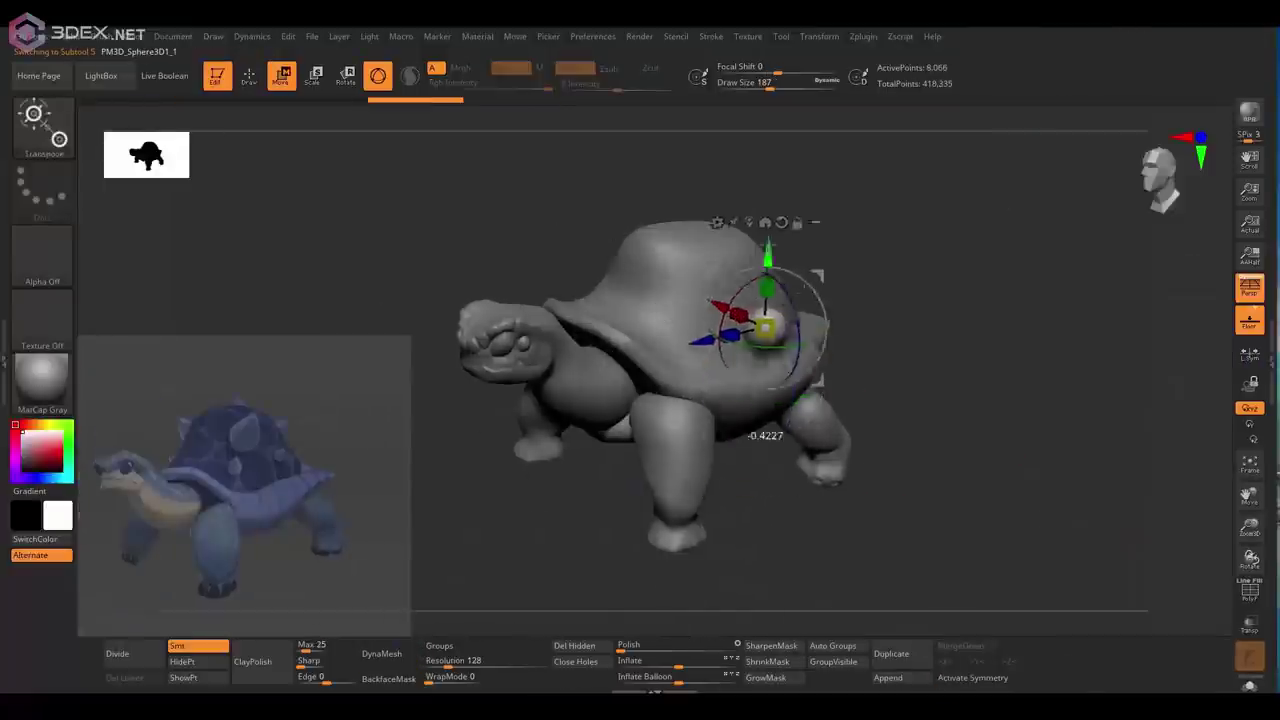
{"action": "right_click_drag", "start_coordinate": [590, 320], "coordinate": [585, 358], "text": "alt"}
{"action": "right_click_drag", "start_coordinate": [712, 390], "coordinate": [845, 283]}
{"action": "key", "text": "q"}
{"action": "left_click_drag", "start_coordinate": [845, 283], "coordinate": [845, 235]}
{"action": "key", "text": "space"}
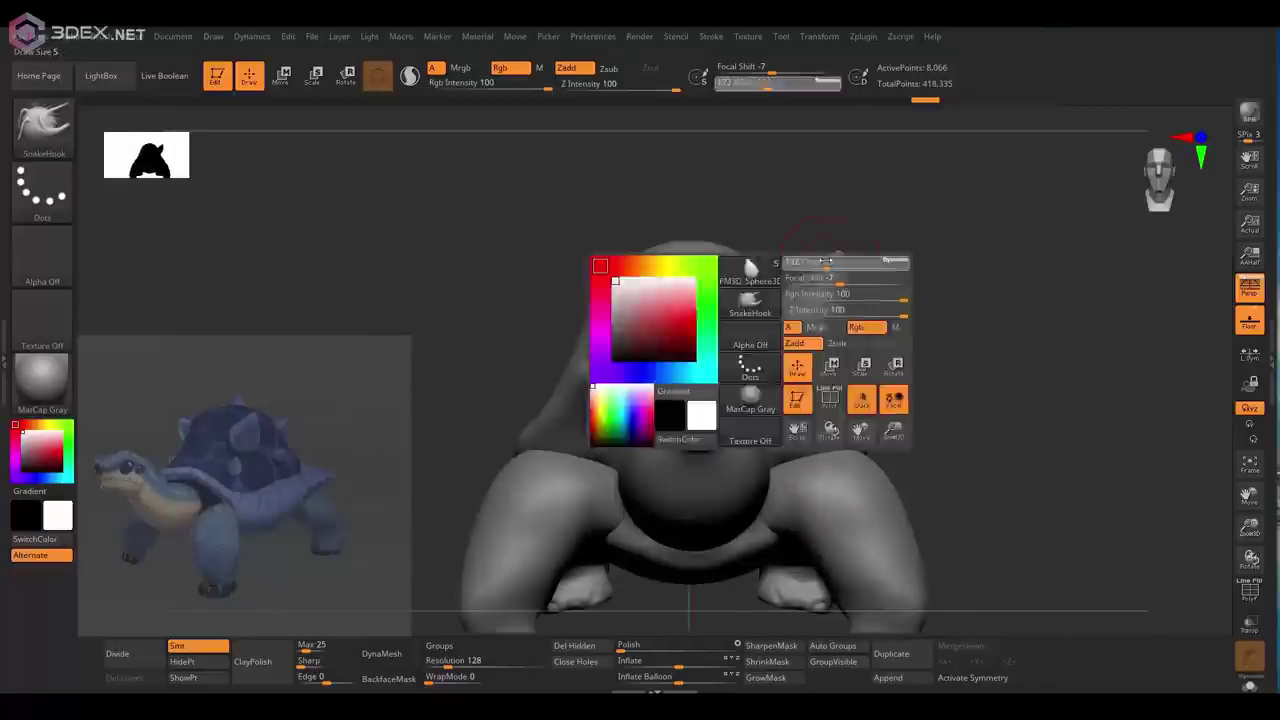
{"action": "mouse_move", "coordinate": [845, 300]}
{"action": "right_mouse_down"}
{"action": "mouse_move", "coordinate": [790, 299]}
{"action": "mouse_move", "coordinate": [783, 250]}
{"action": "right_mouse_up"}
{"action": "key", "text": "space"}
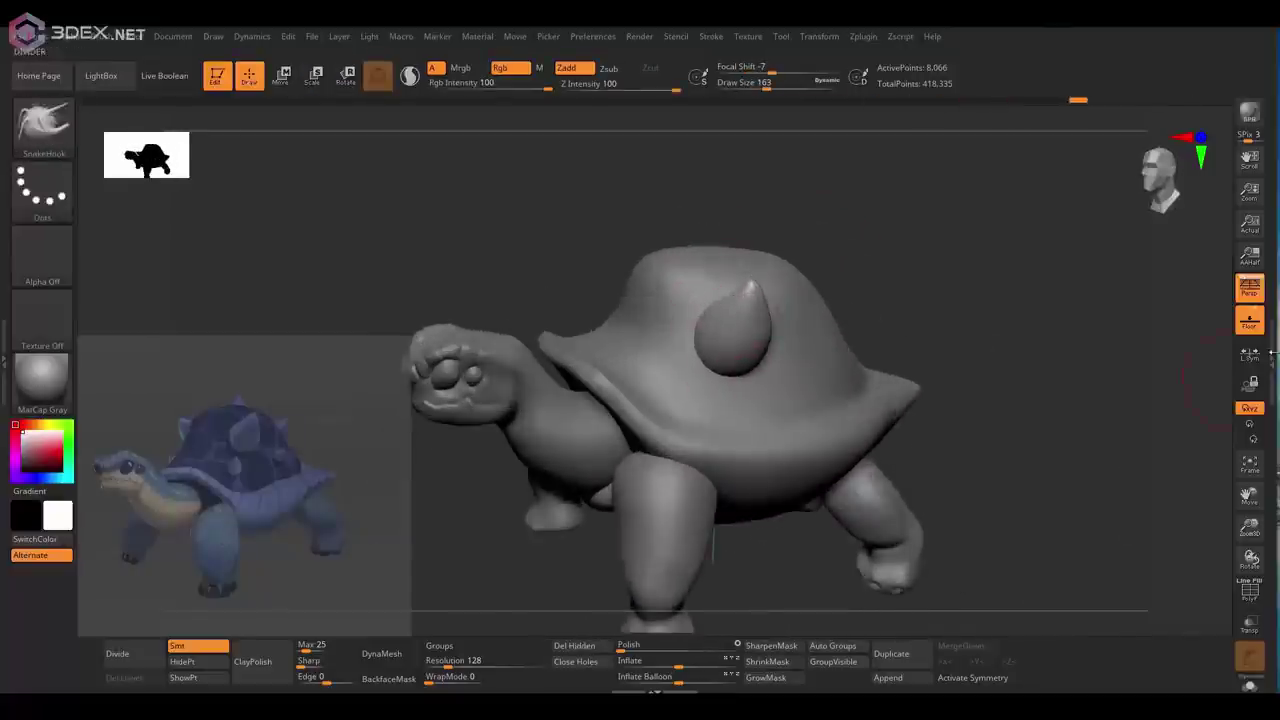
{"action": "left_click", "coordinate": [1272, 352]}
{"action": "key", "text": "w"}
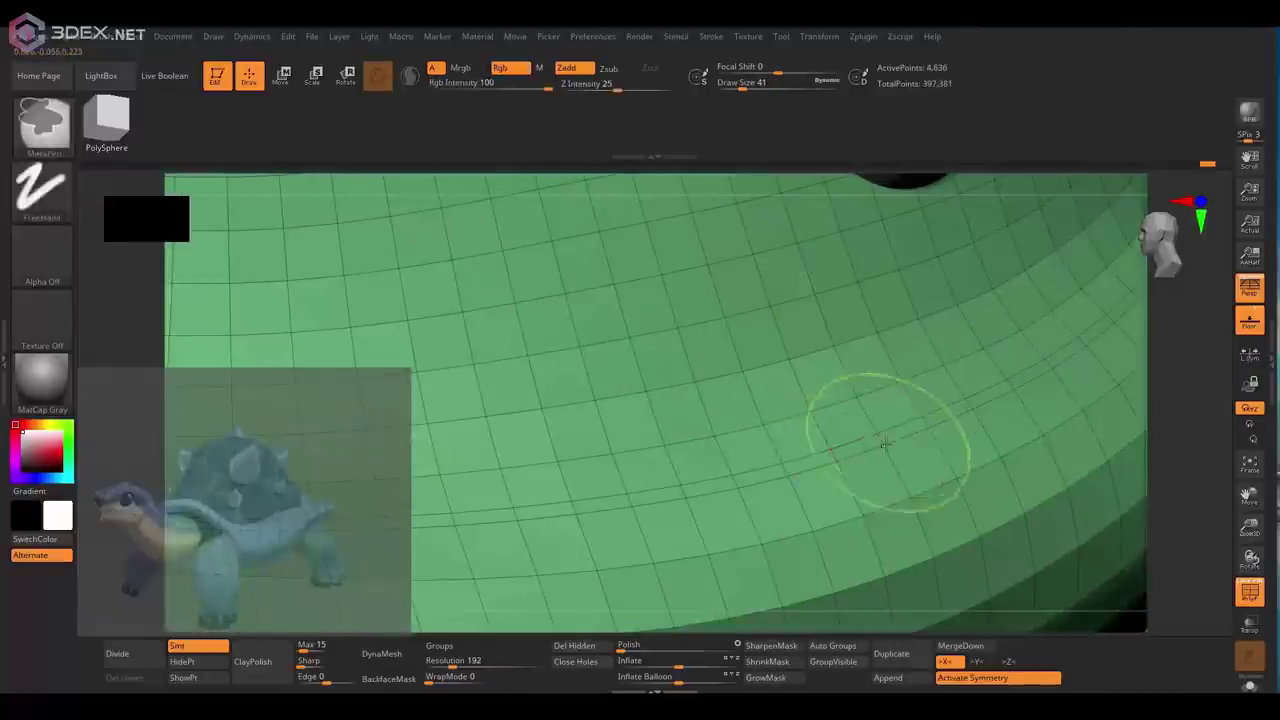
Activate the ZModeler brush on the shell's low-poly mesh and choose the Move polygon action
{"action": "key", "text": "b"}
{"action": "key", "text": "z"}
{"action": "key", "text": "m"}
{"action": "key", "text": "space"}
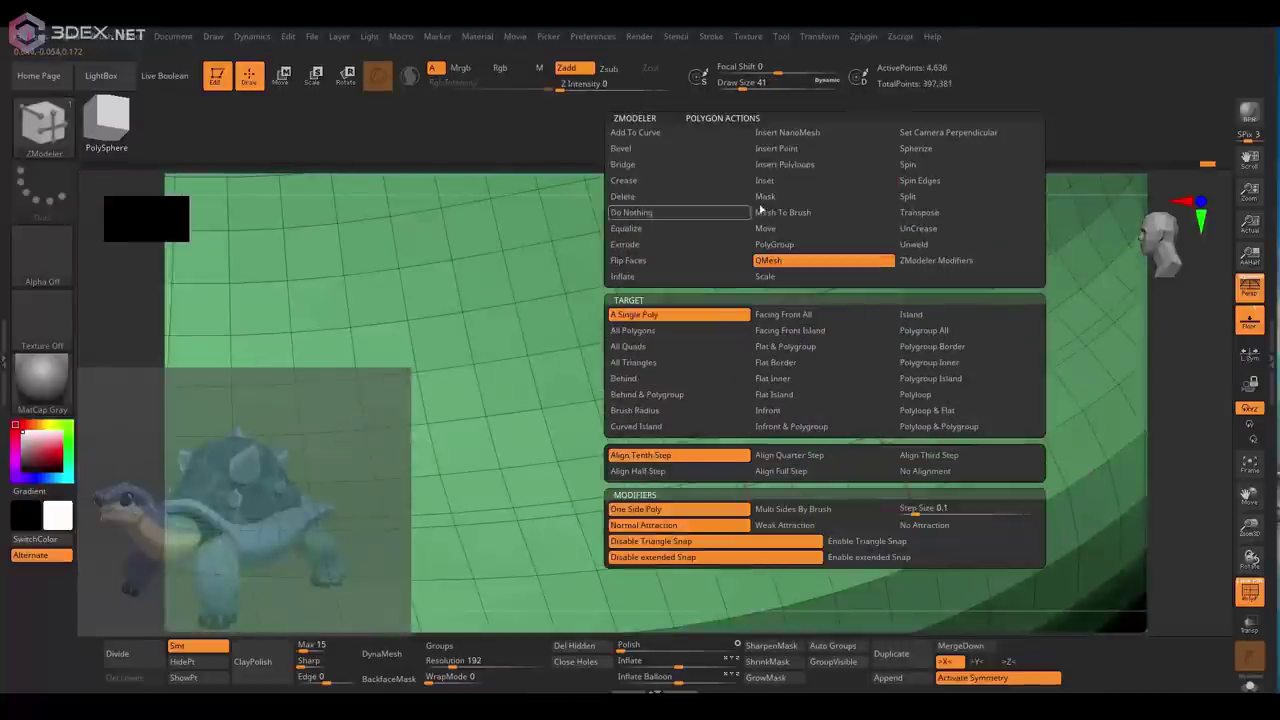
{"action": "left_click", "coordinate": [764, 228]}
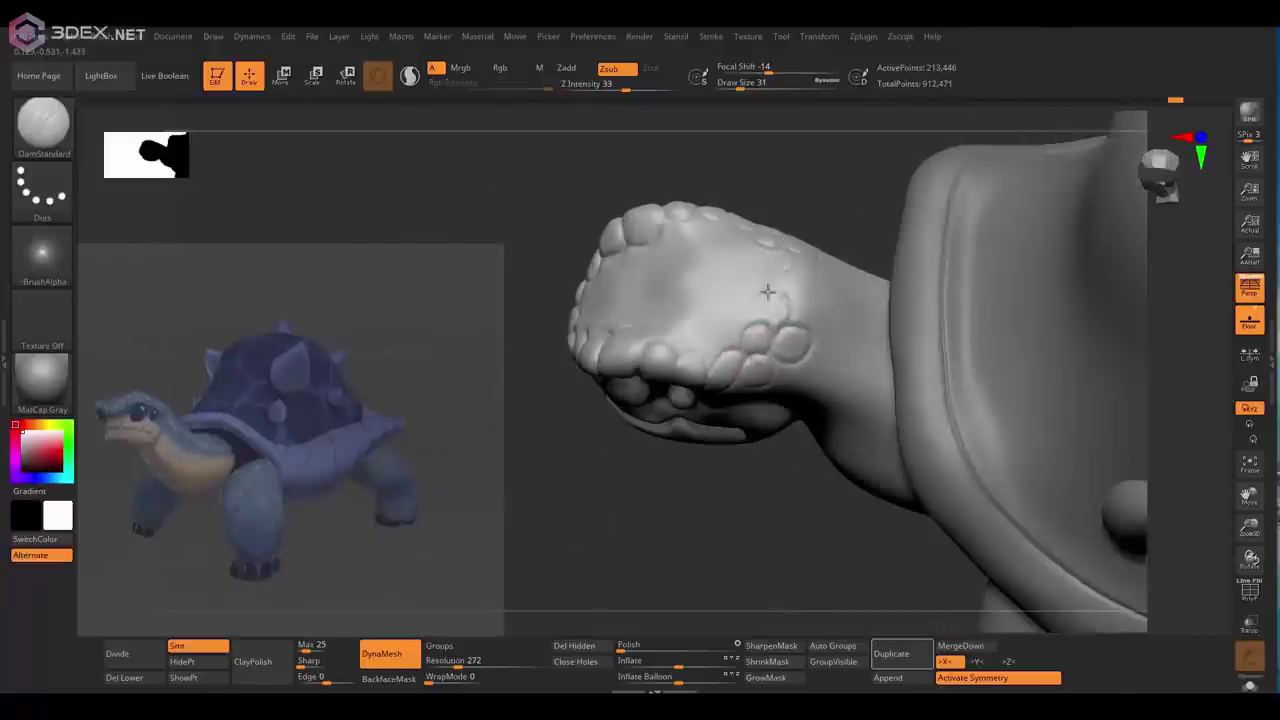
Carve rounded scales over the head and back of the neck and creases across the throat with the DamStandard brush
{"action": "right_click_drag", "start_coordinate": [776, 341], "coordinate": [733, 333]}
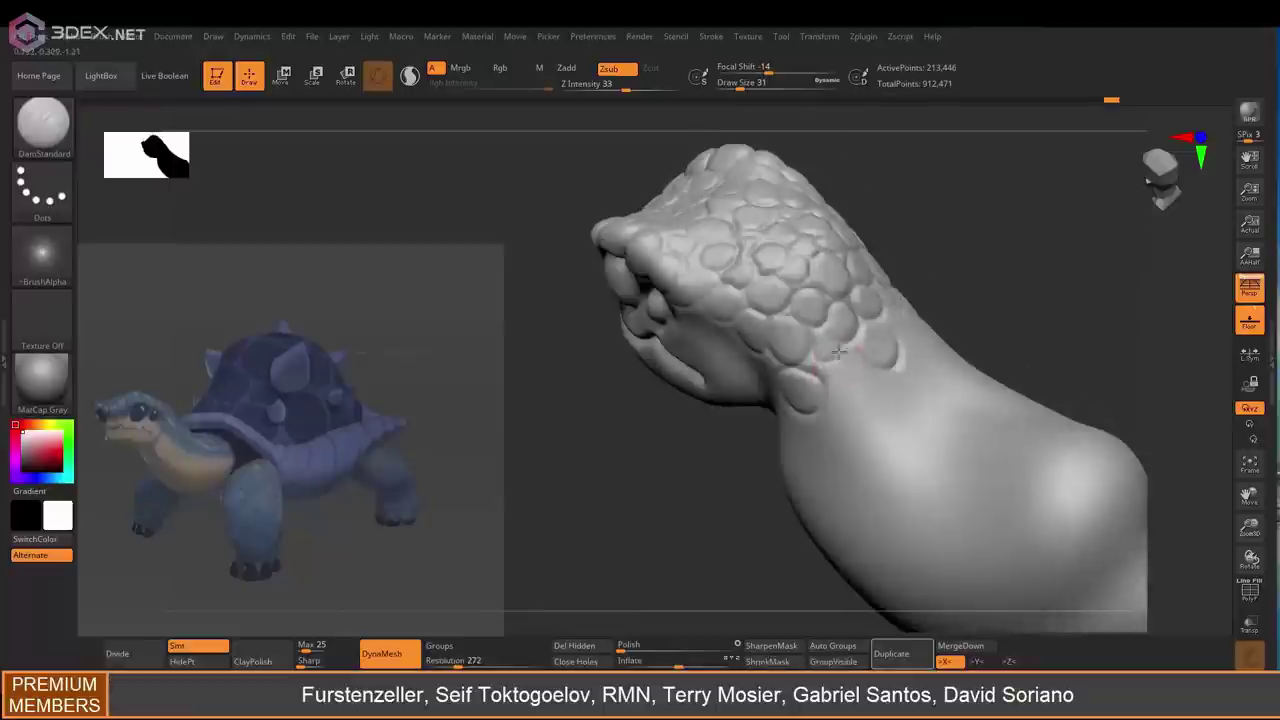
{"action": "mouse_move", "coordinate": [871, 379]}
{"action": "right_mouse_down"}
{"action": "mouse_move", "coordinate": [875, 398]}
{"action": "mouse_move", "coordinate": [858, 410]}
{"action": "mouse_move", "coordinate": [854, 369]}
{"action": "mouse_move", "coordinate": [829, 369]}
{"action": "mouse_move", "coordinate": [830, 330]}
{"action": "mouse_move", "coordinate": [805, 333]}
{"action": "mouse_move", "coordinate": [958, 342]}
{"action": "right_mouse_up"}
{"action": "key", "text": "space"}
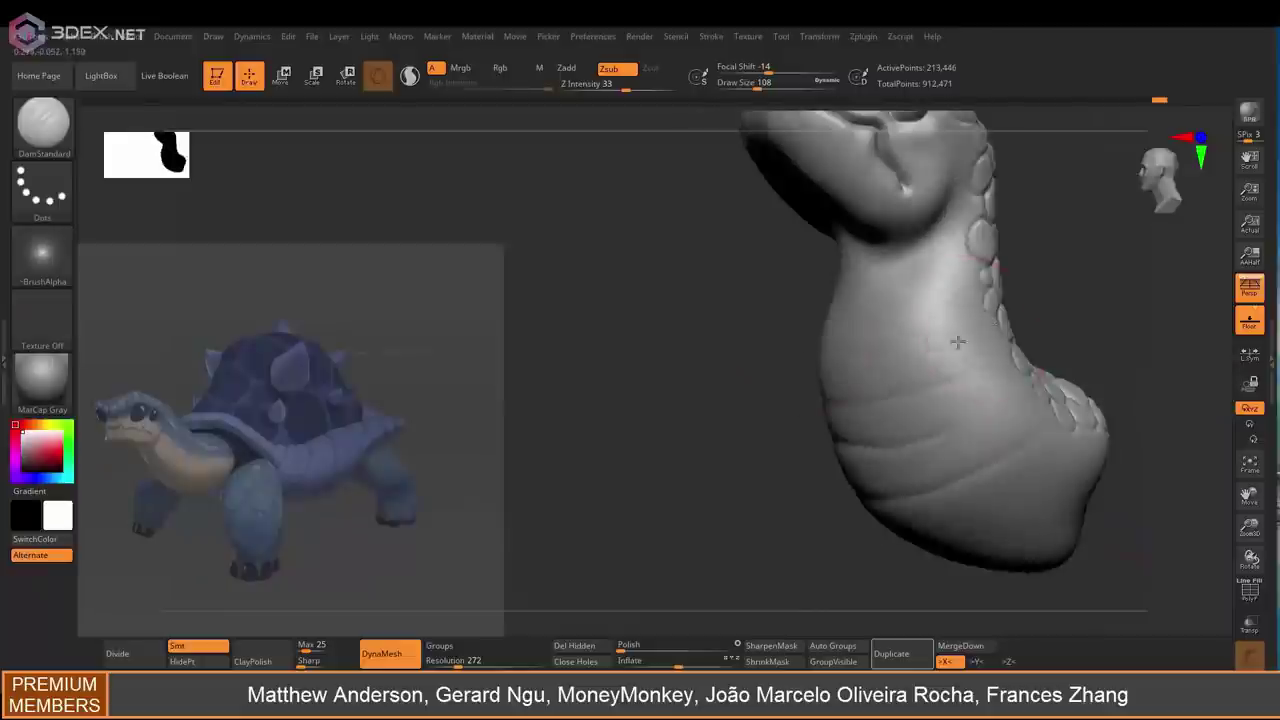
{"action": "right_click_drag", "start_coordinate": [867, 457], "coordinate": [822, 401]}
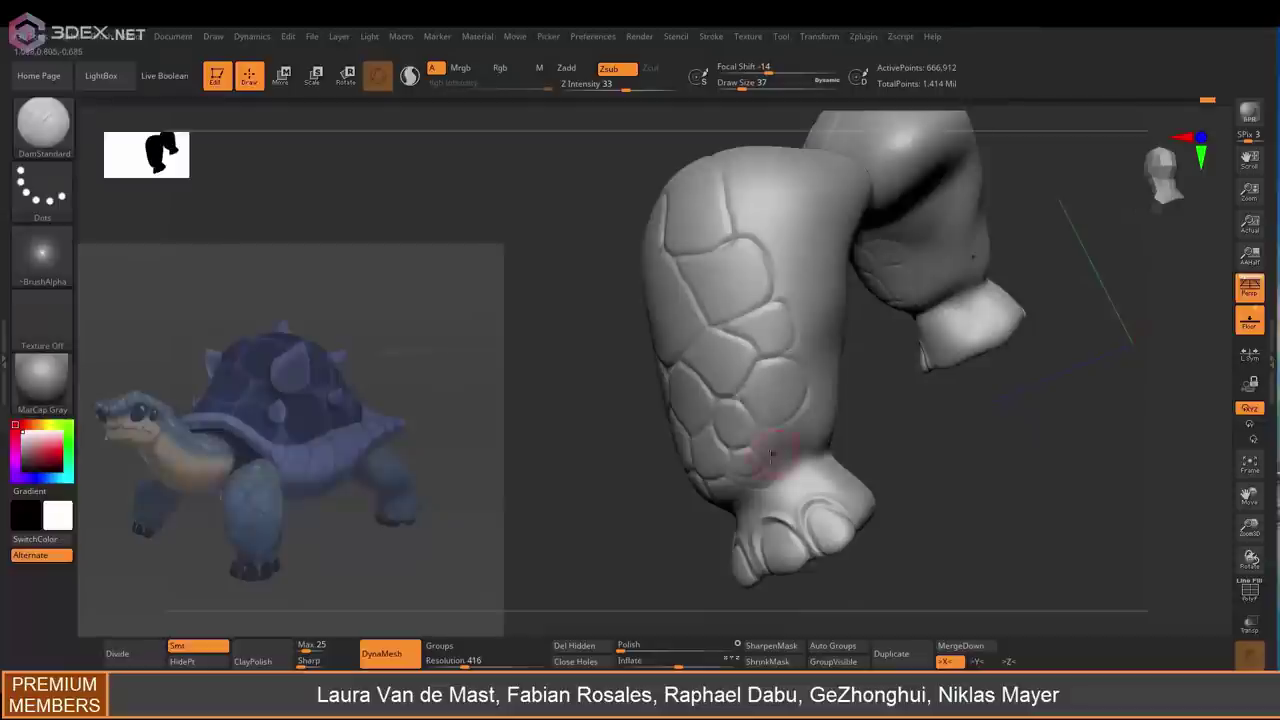
Carve large irregular scale plates around the front leg from shoulder to ankle with DamStandard at draw size 37
{"action": "right_click_drag", "start_coordinate": [770, 455], "coordinate": [750, 400]}
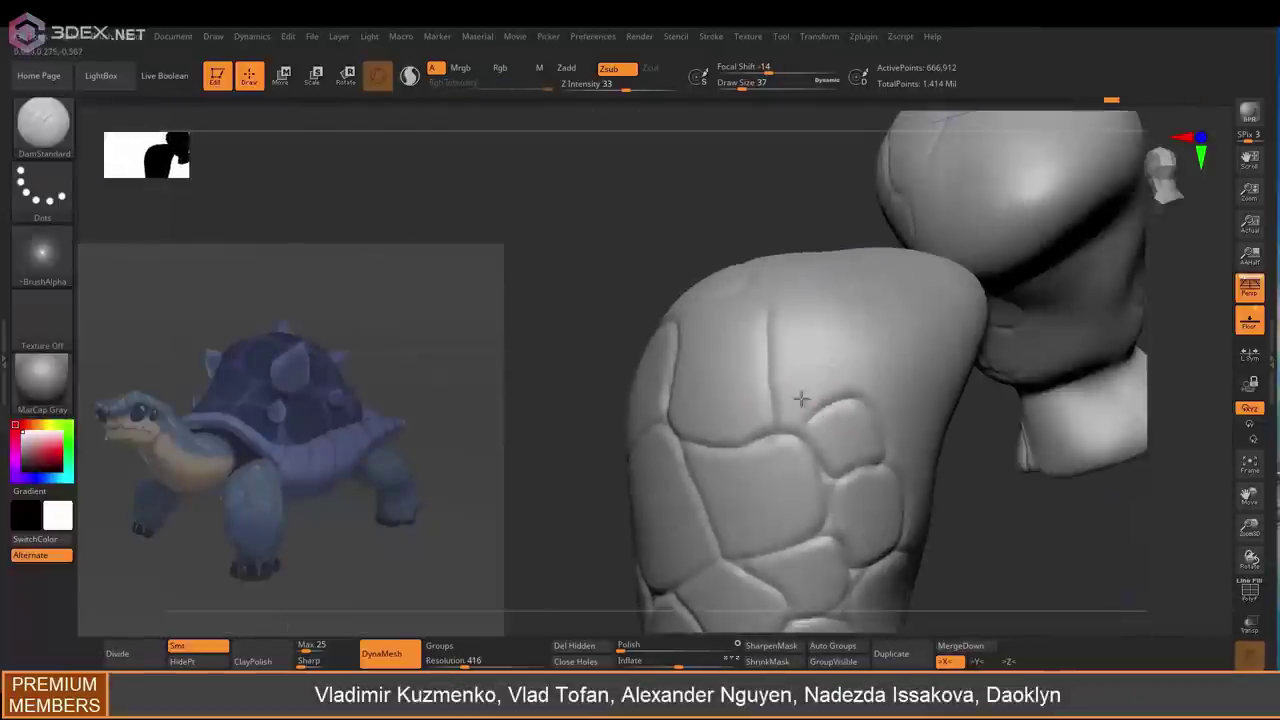
{"action": "right_click_drag", "start_coordinate": [827, 420], "coordinate": [826, 358]}
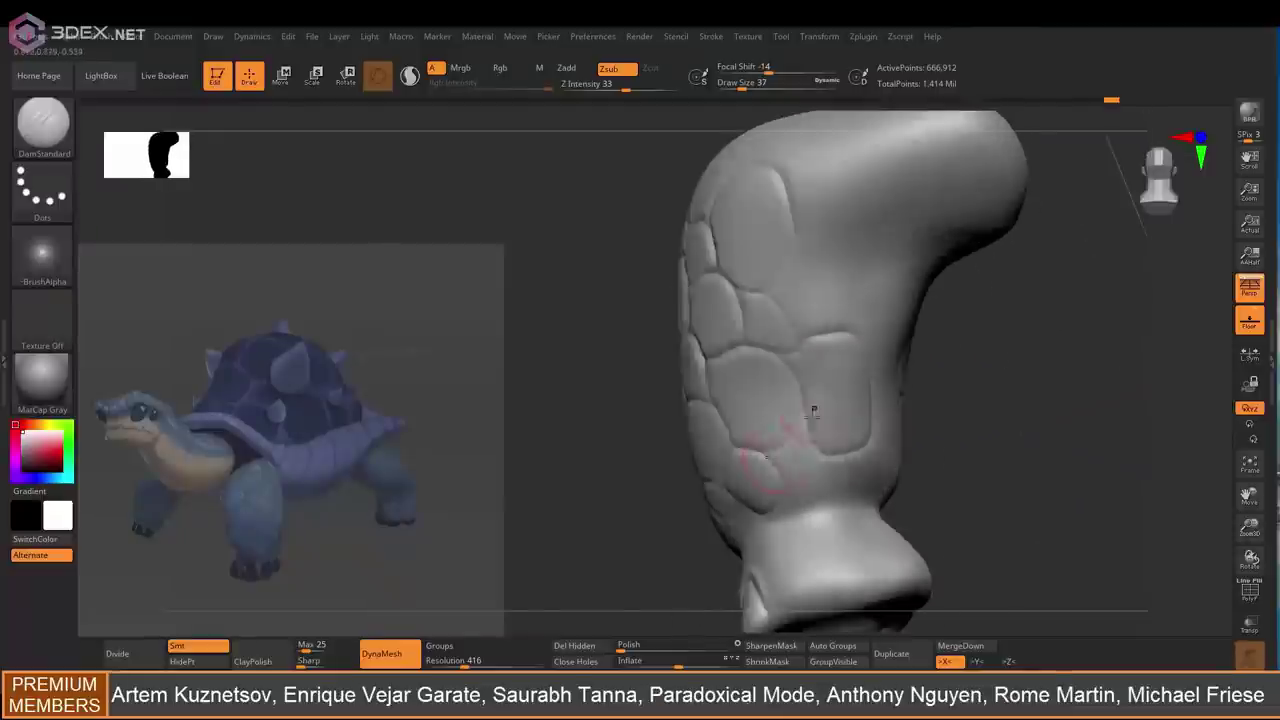
{"action": "right_click_drag", "start_coordinate": [885, 390], "coordinate": [735, 415]}
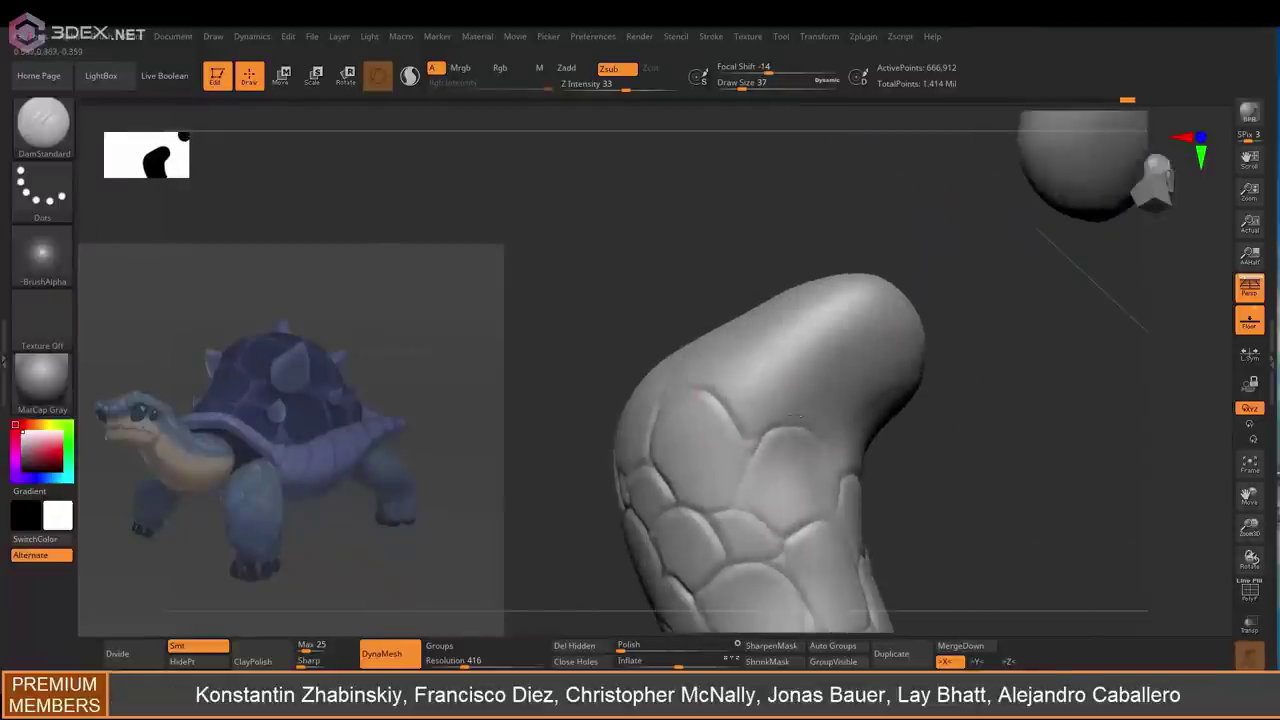
{"action": "right_click_drag", "start_coordinate": [827, 423], "coordinate": [870, 400]}
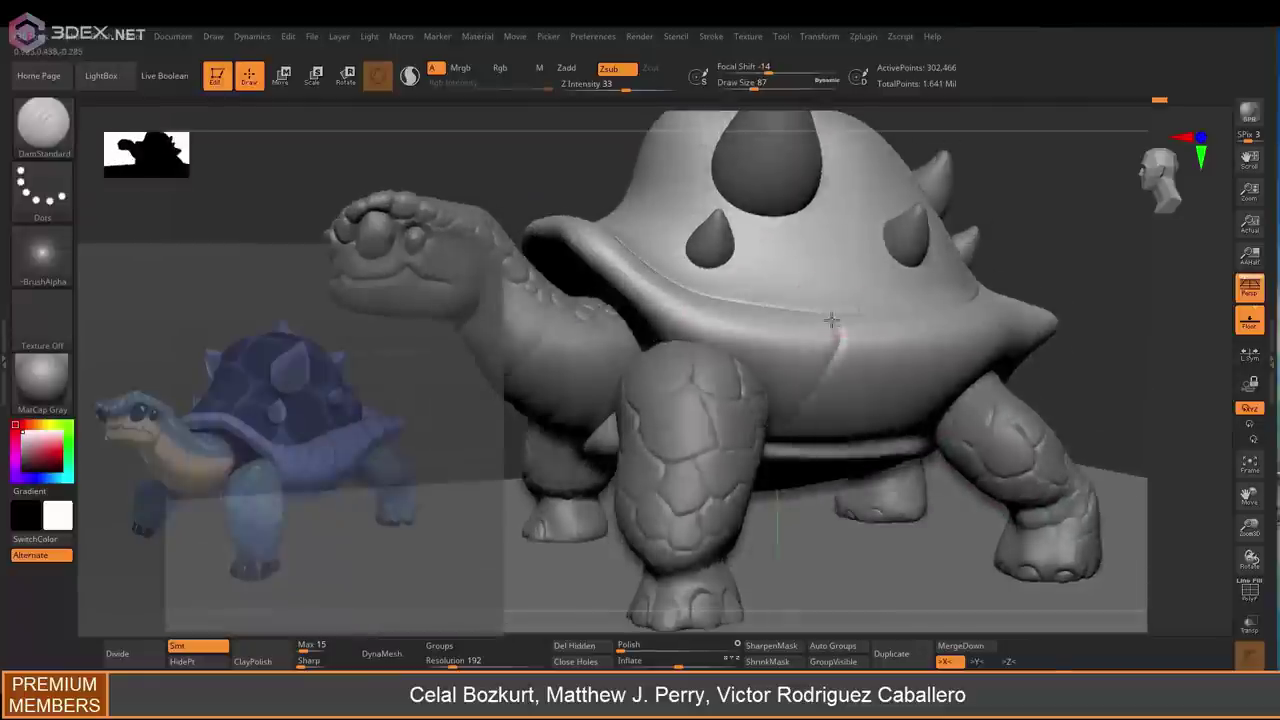
Cut segment grooves around the shell's rim with DamStandard, with the shell's DynaMesh resolution raised to 432
{"action": "mouse_move", "coordinate": [831, 319]}
{"action": "right_mouse_down"}
{"action": "mouse_move", "coordinate": [780, 320]}
{"action": "mouse_move", "coordinate": [774, 391]}
{"action": "mouse_move", "coordinate": [871, 297]}
{"action": "mouse_move", "coordinate": [804, 339]}
{"action": "right_mouse_up"}
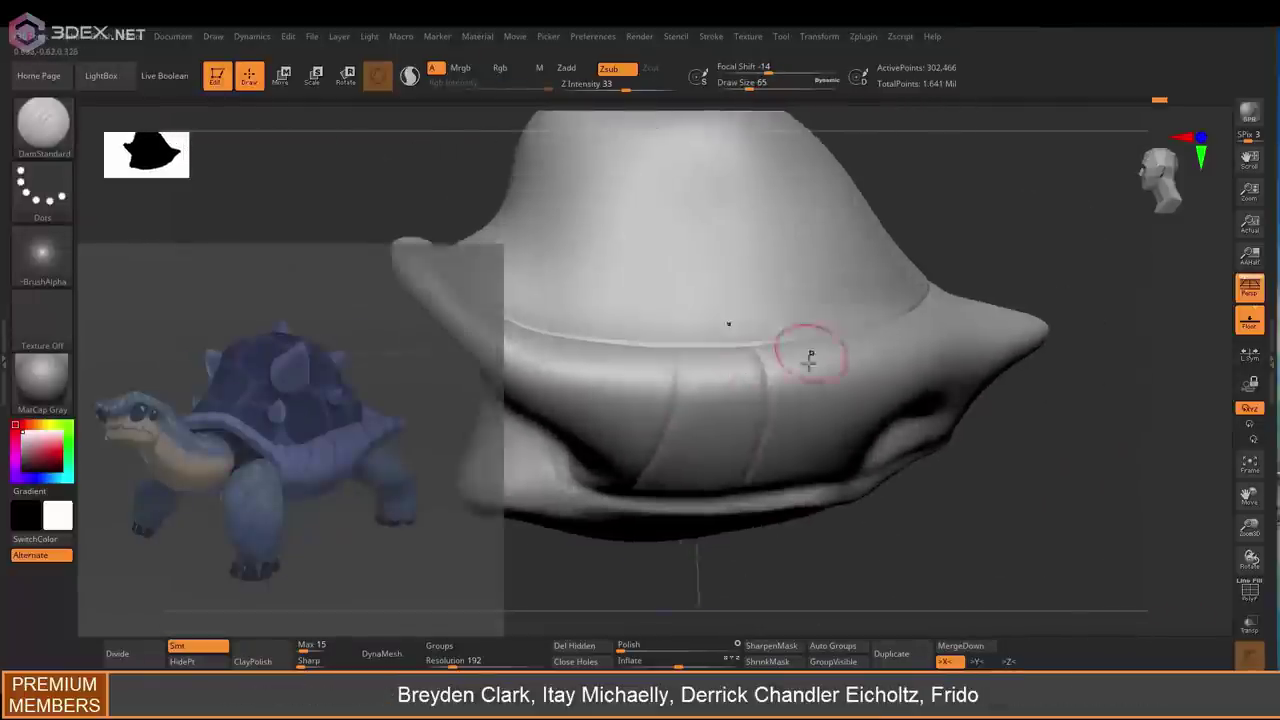
{"action": "right_click_drag", "start_coordinate": [810, 385], "coordinate": [820, 360]}
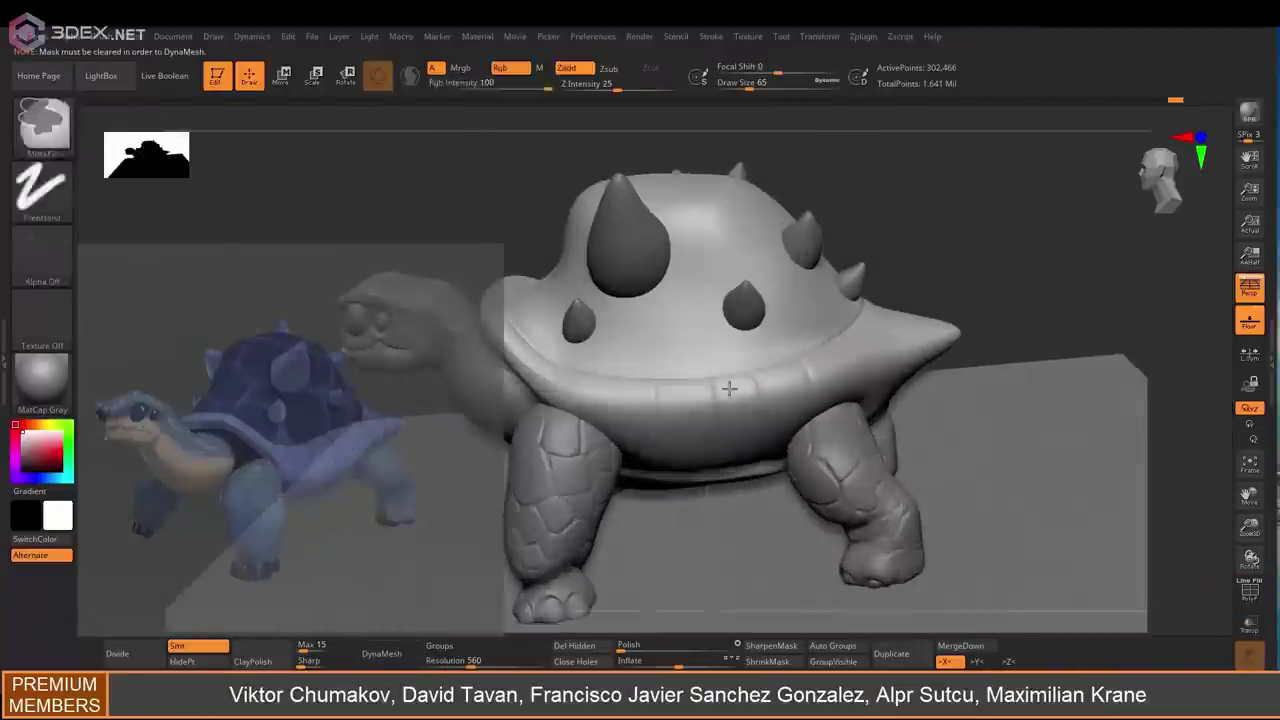
{"action": "left_click", "coordinate": [388, 655]}
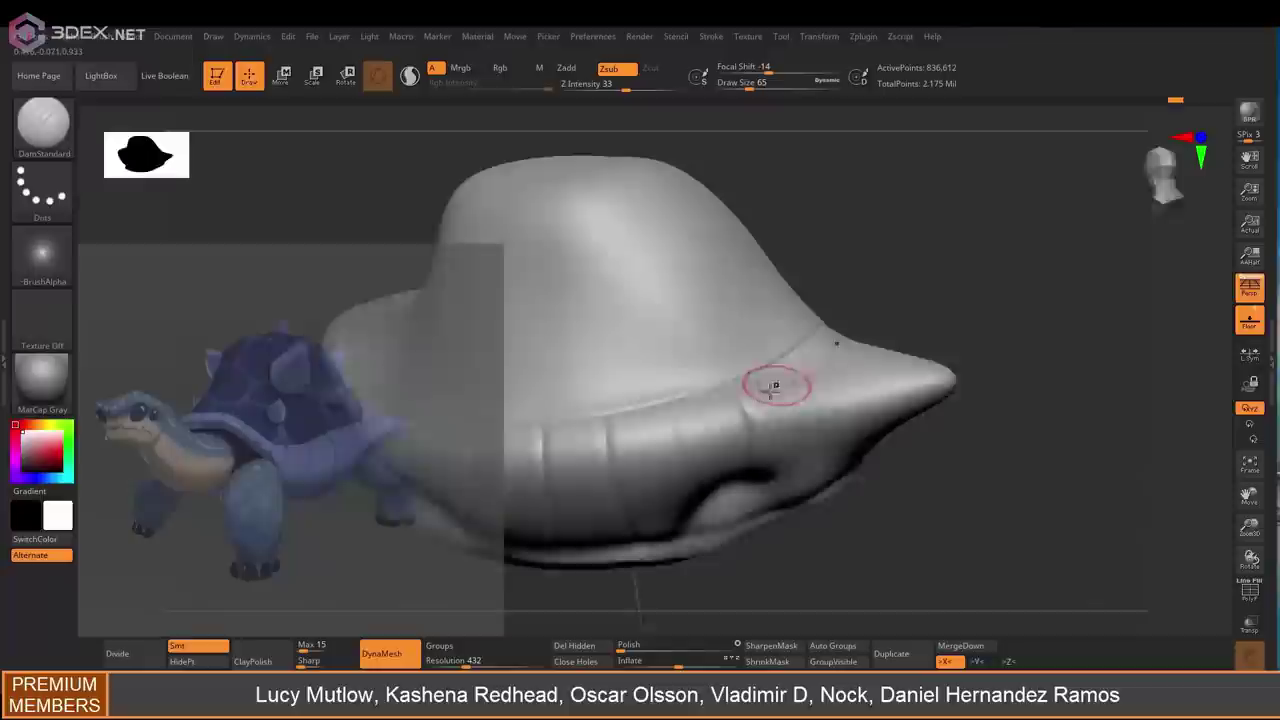
{"action": "mouse_move", "coordinate": [775, 385]}
{"action": "right_mouse_down"}
{"action": "mouse_move", "coordinate": [749, 374]}
{"action": "mouse_move", "coordinate": [749, 391]}
{"action": "mouse_move", "coordinate": [793, 380]}
{"action": "mouse_move", "coordinate": [794, 409]}
{"action": "mouse_move", "coordinate": [829, 423]}
{"action": "mouse_move", "coordinate": [829, 380]}
{"action": "mouse_move", "coordinate": [843, 366]}
{"action": "mouse_move", "coordinate": [800, 389]}
{"action": "mouse_move", "coordinate": [829, 366]}
{"action": "mouse_move", "coordinate": [780, 428]}
{"action": "mouse_move", "coordinate": [843, 340]}
{"action": "mouse_move", "coordinate": [850, 370]}
{"action": "mouse_move", "coordinate": [857, 343]}
{"action": "mouse_move", "coordinate": [881, 399]}
{"action": "mouse_move", "coordinate": [909, 257]}
{"action": "right_mouse_up"}
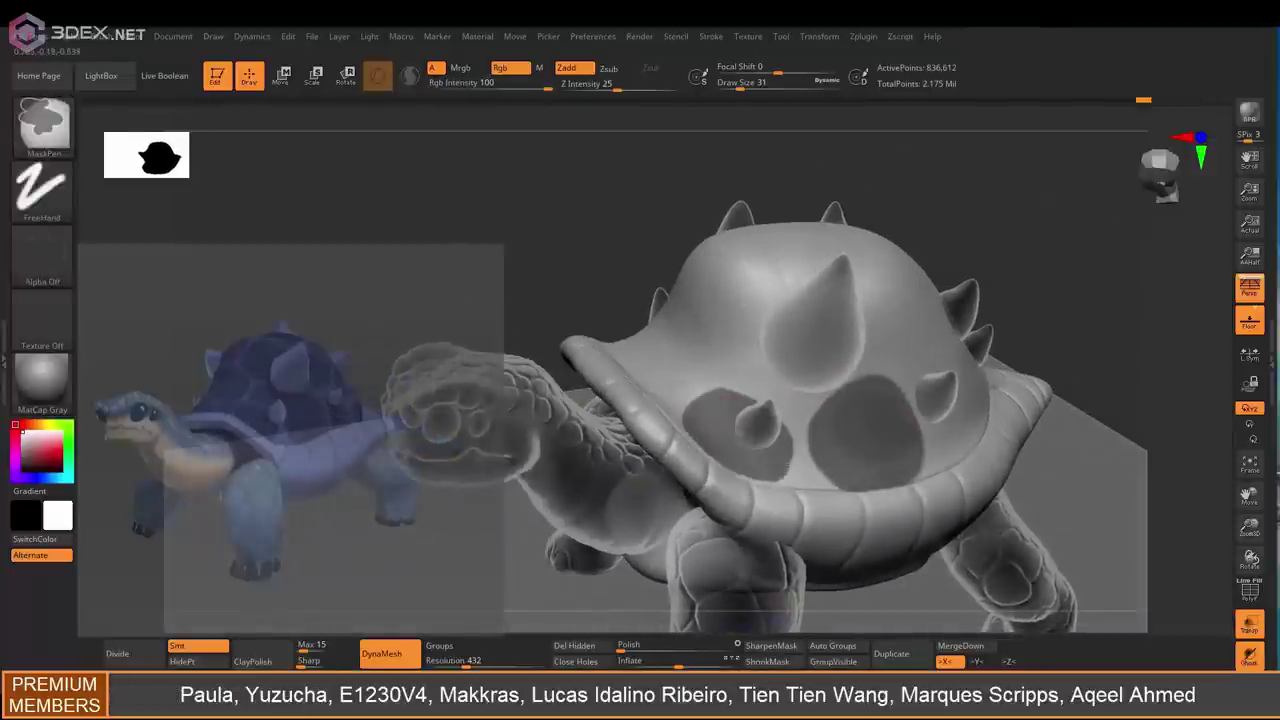
Mask rounded plates around the spikes across the shell's dome with the MaskPen brush at draw size 31
{"action": "right_click_drag", "start_coordinate": [720, 420], "coordinate": [757, 403]}
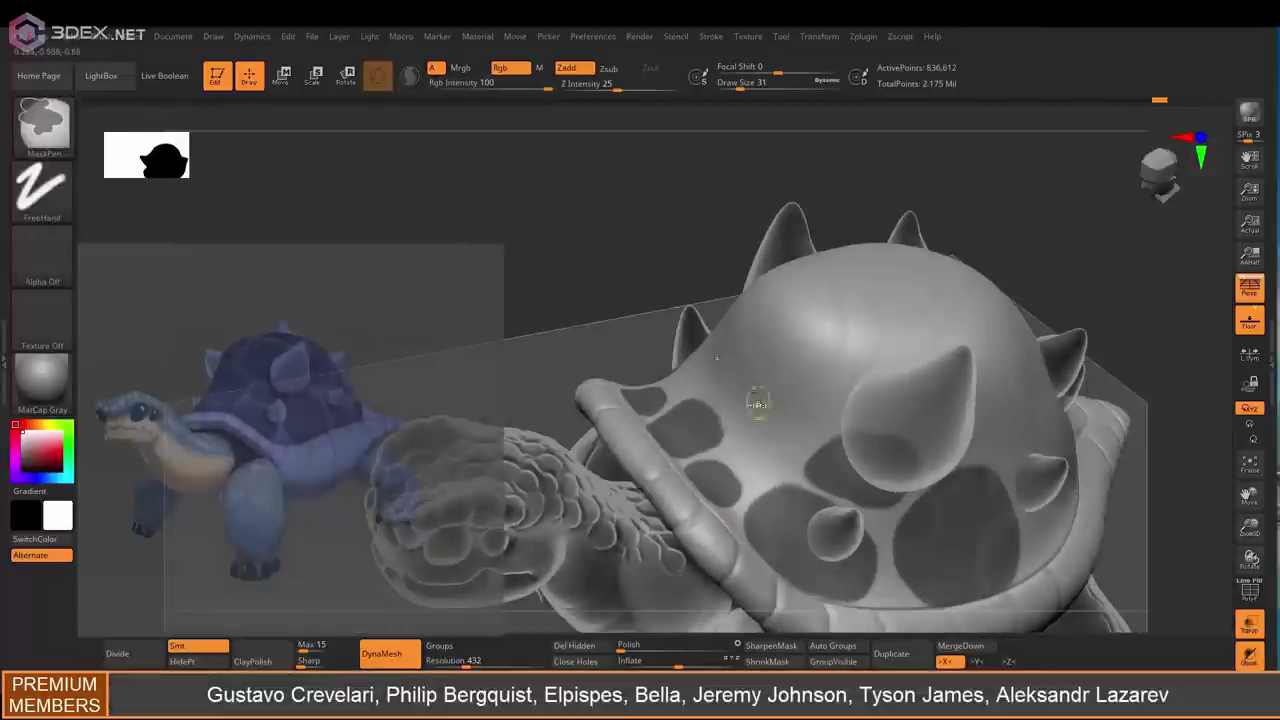
{"action": "right_click_drag", "start_coordinate": [780, 360], "coordinate": [685, 357]}
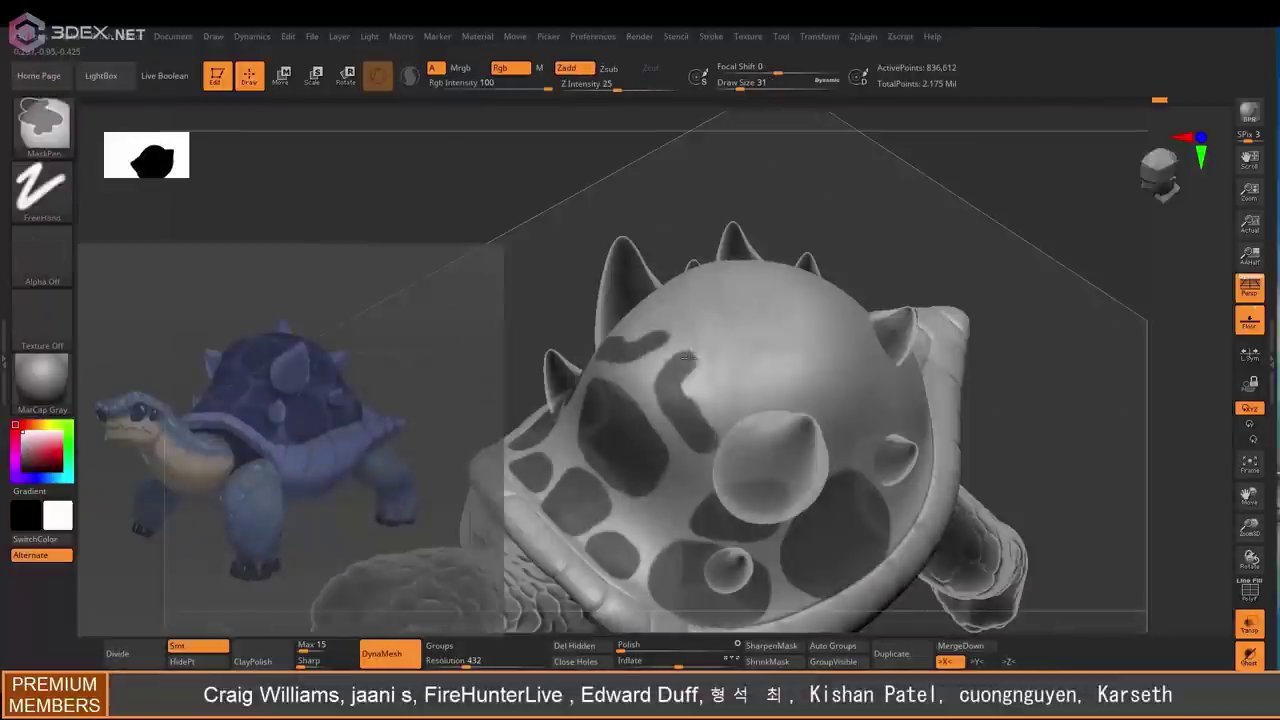
{"action": "right_click_drag", "start_coordinate": [744, 410], "coordinate": [756, 385]}
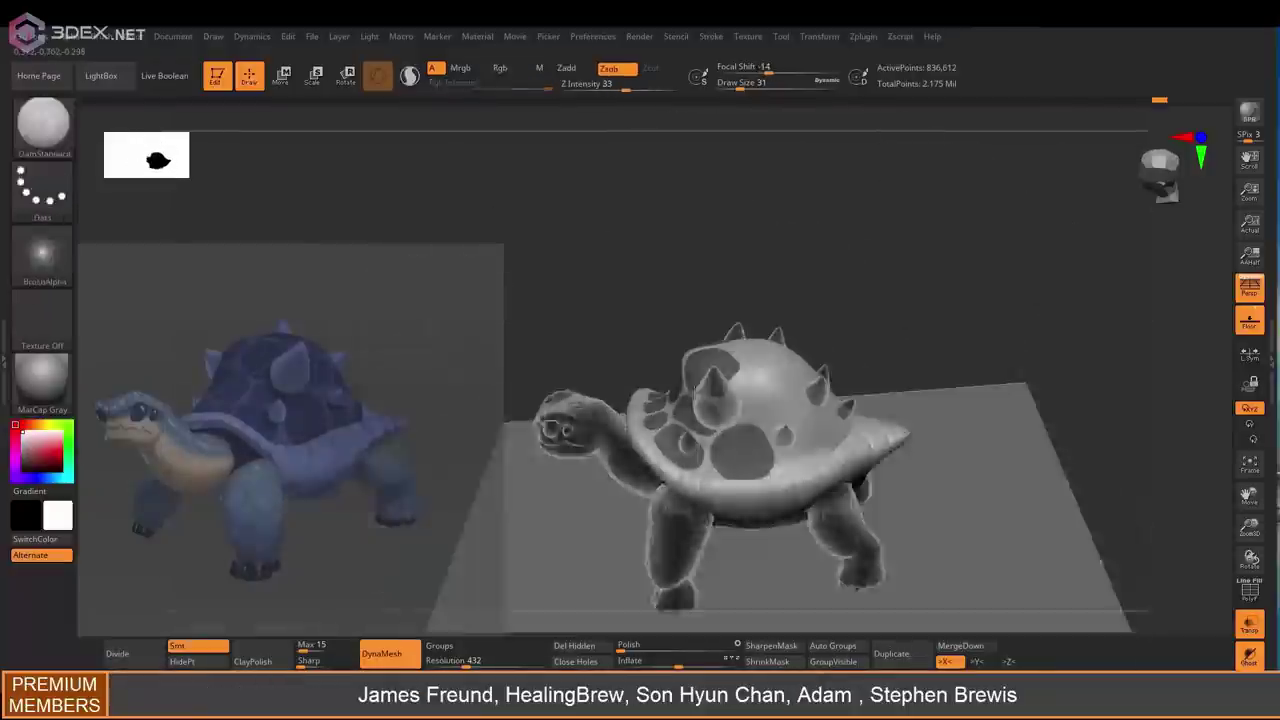
{"action": "right_click_drag", "start_coordinate": [700, 390], "coordinate": [680, 378]}
{"action": "right_click_drag", "start_coordinate": [783, 378], "coordinate": [736, 405]}
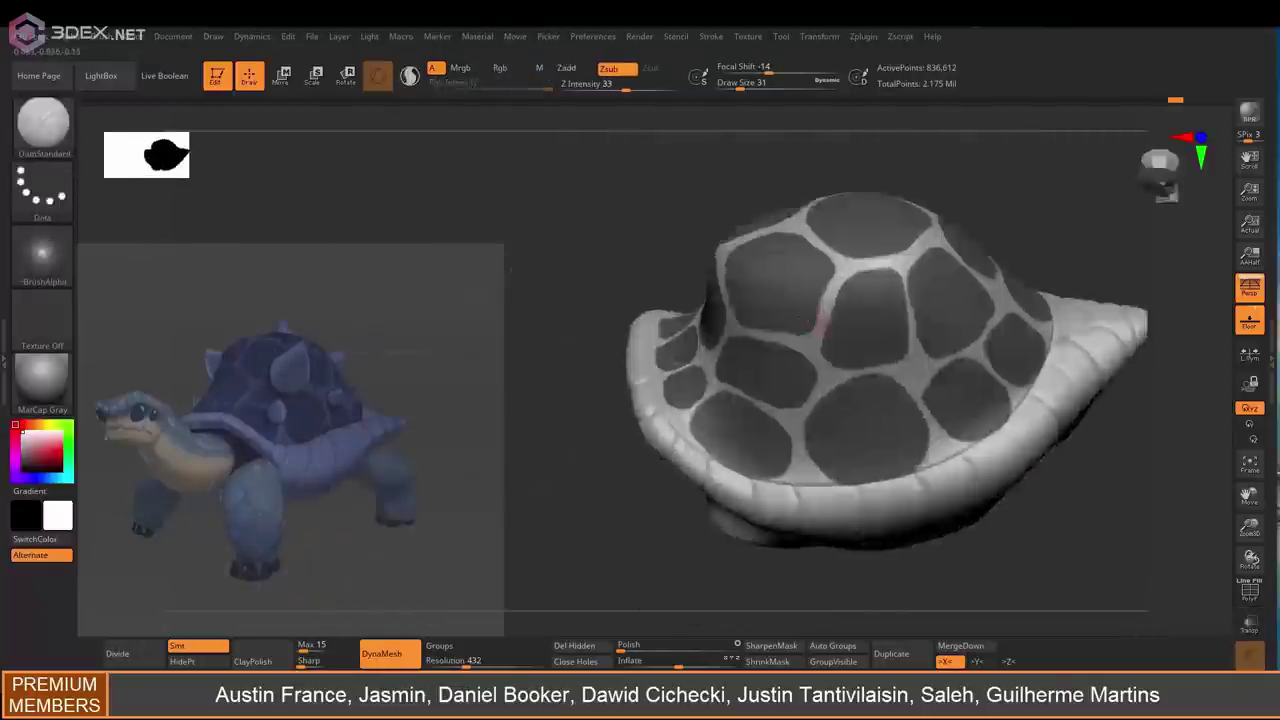
Refine the masked plates' outlines on the side and rear of the shell with smaller brushes, leaving narrow gaps between them
{"action": "right_click_drag", "start_coordinate": [810, 360], "coordinate": [838, 336]}
{"action": "right_click_drag", "start_coordinate": [914, 397], "coordinate": [897, 389]}
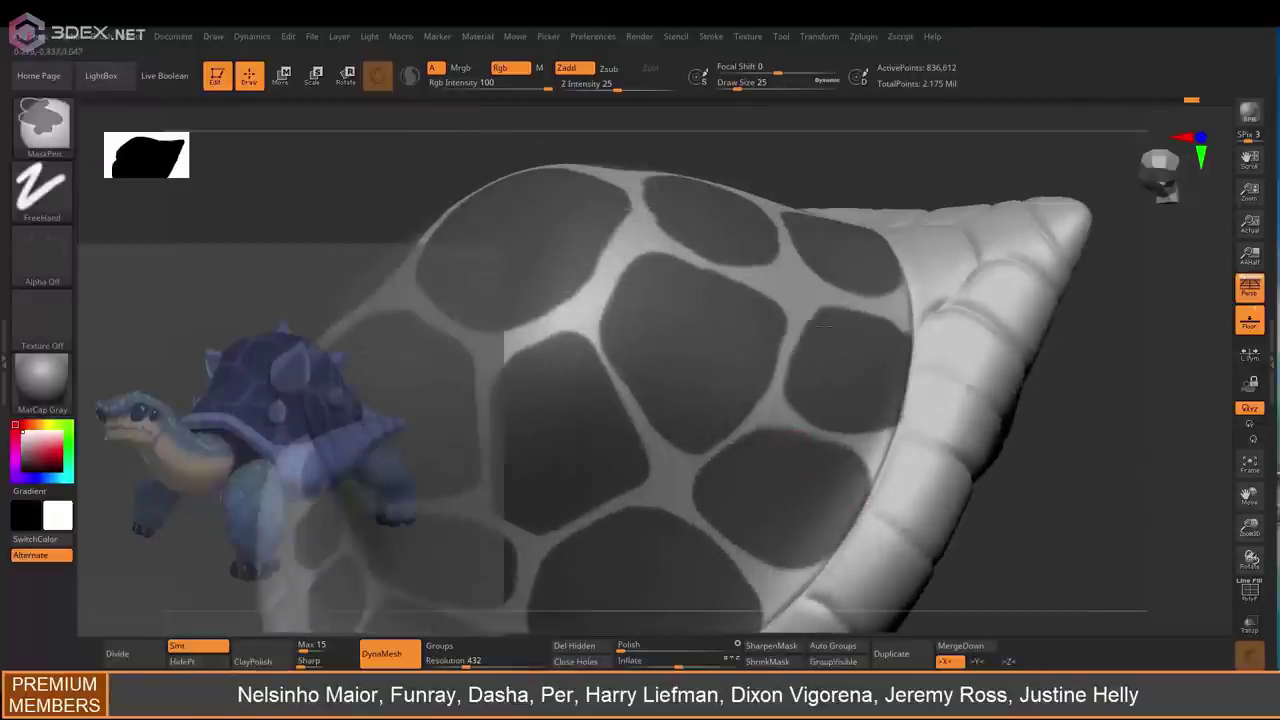
{"action": "mouse_move", "coordinate": [821, 326]}
{"action": "right_mouse_down"}
{"action": "mouse_move", "coordinate": [777, 469]}
{"action": "mouse_move", "coordinate": [850, 507]}
{"action": "right_mouse_up"}
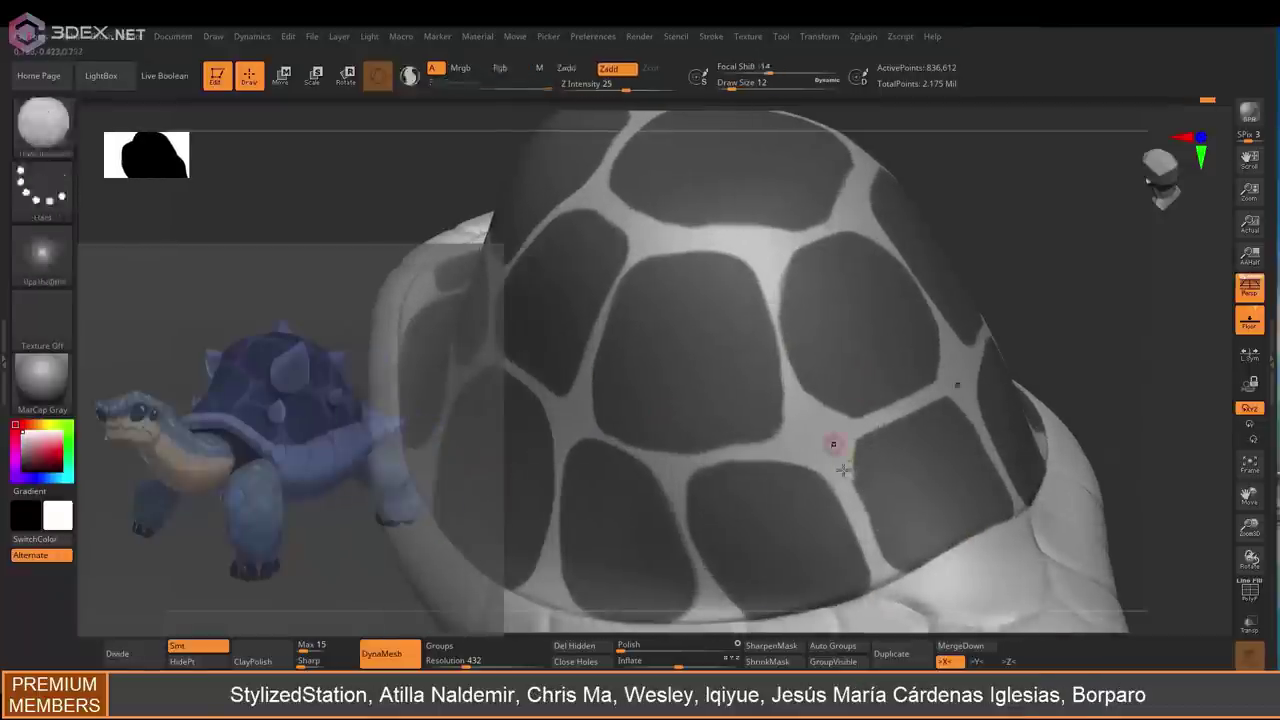
{"action": "right_click_drag", "start_coordinate": [908, 371], "coordinate": [830, 406]}
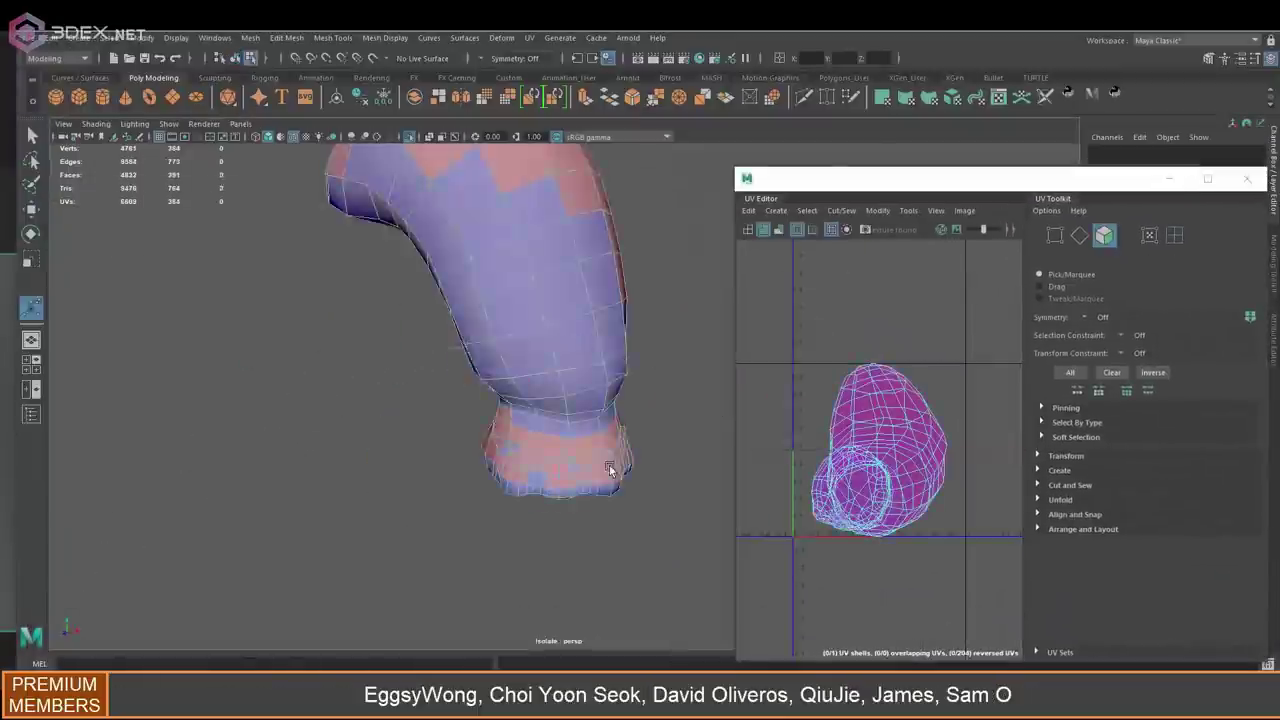
Switch to Maya and unwrap the low-poly leg and a shell spike, isolating the spike and unfolding it into two shells
{"action": "left_click_drag", "start_coordinate": [608, 463], "coordinate": [452, 438], "text": "alt"}
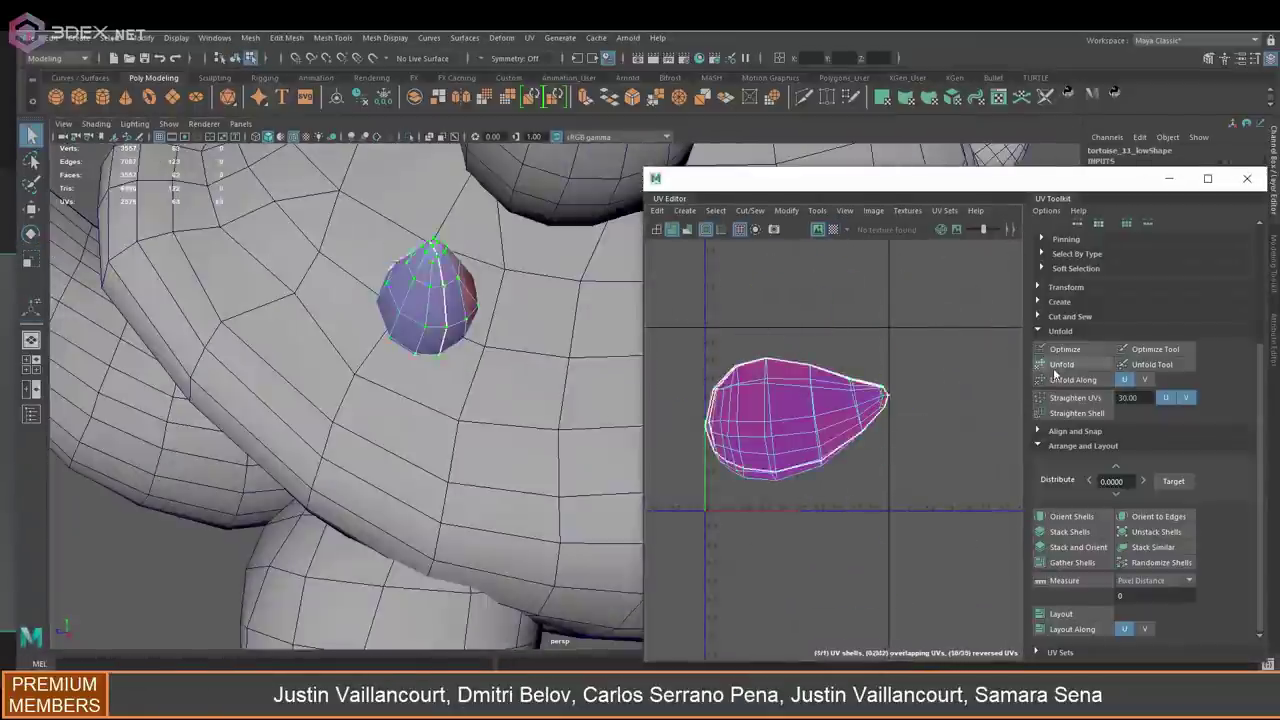
{"action": "key", "text": "ctrl+1"}
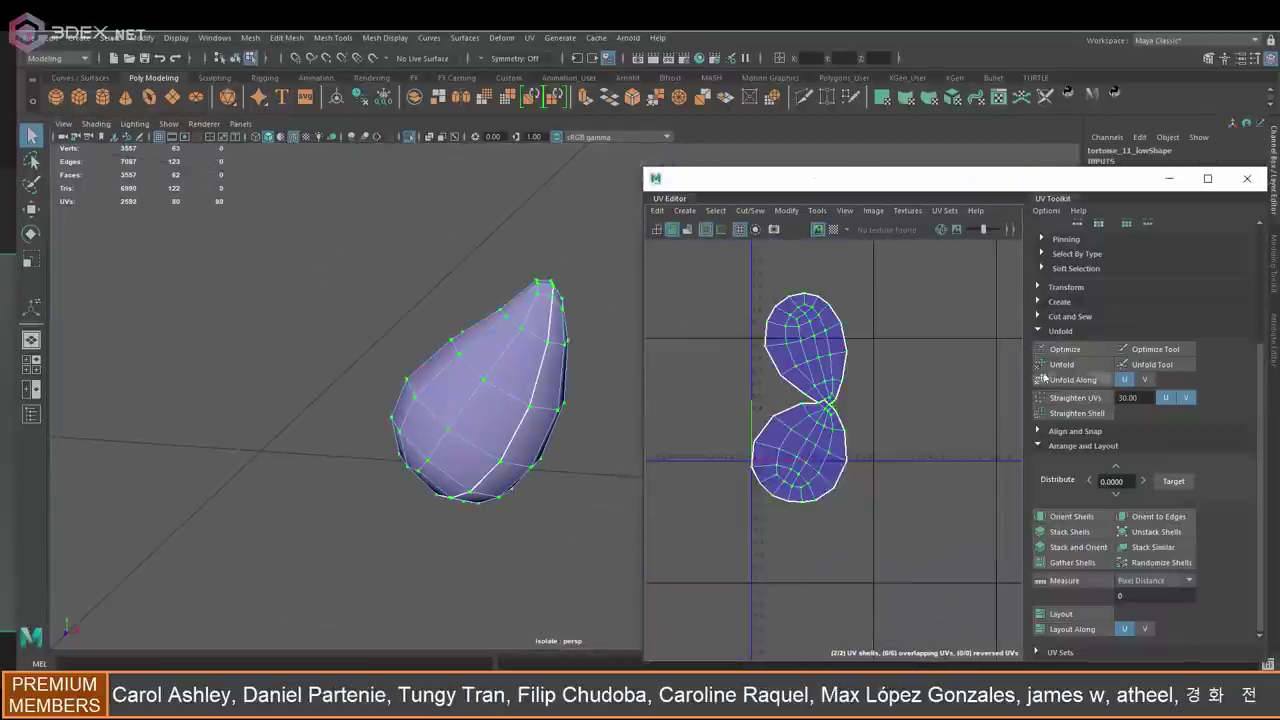
{"action": "key", "text": "ctrl+1"}
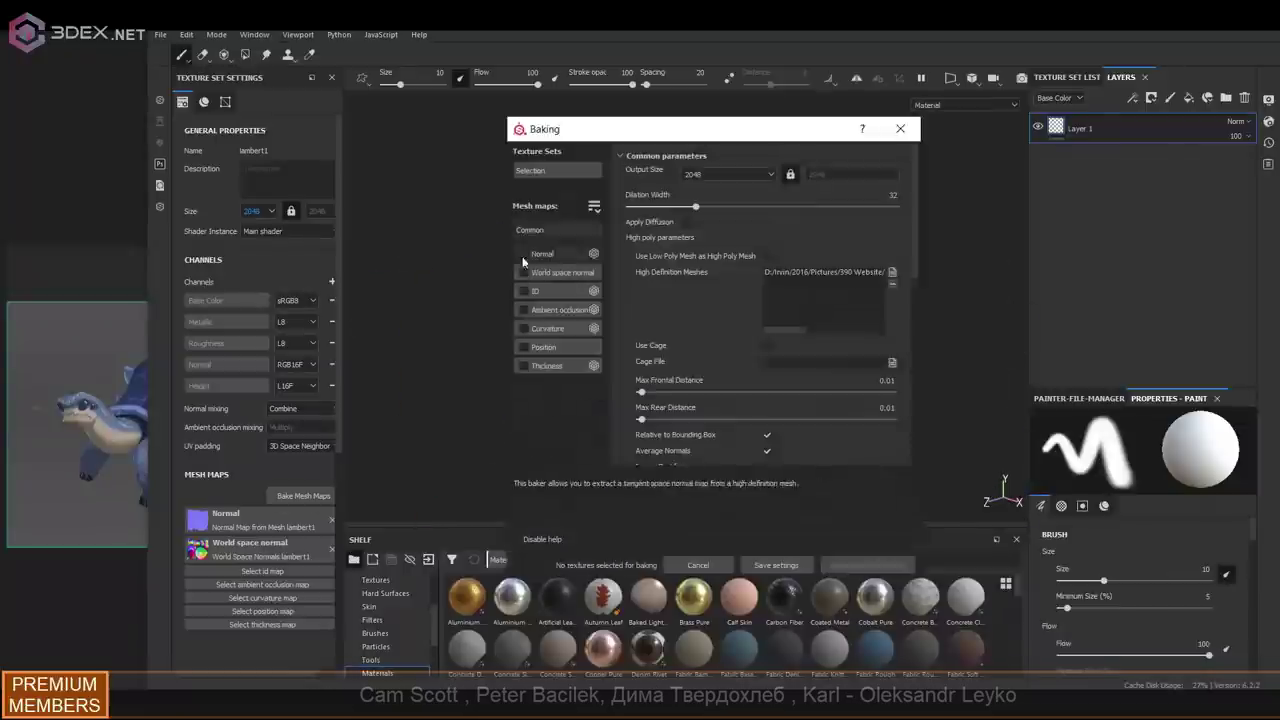
Switch to Substance Painter and bake the mesh maps from the high-definition mesh at an output size of 2048
{"action": "left_click", "coordinate": [772, 462]}
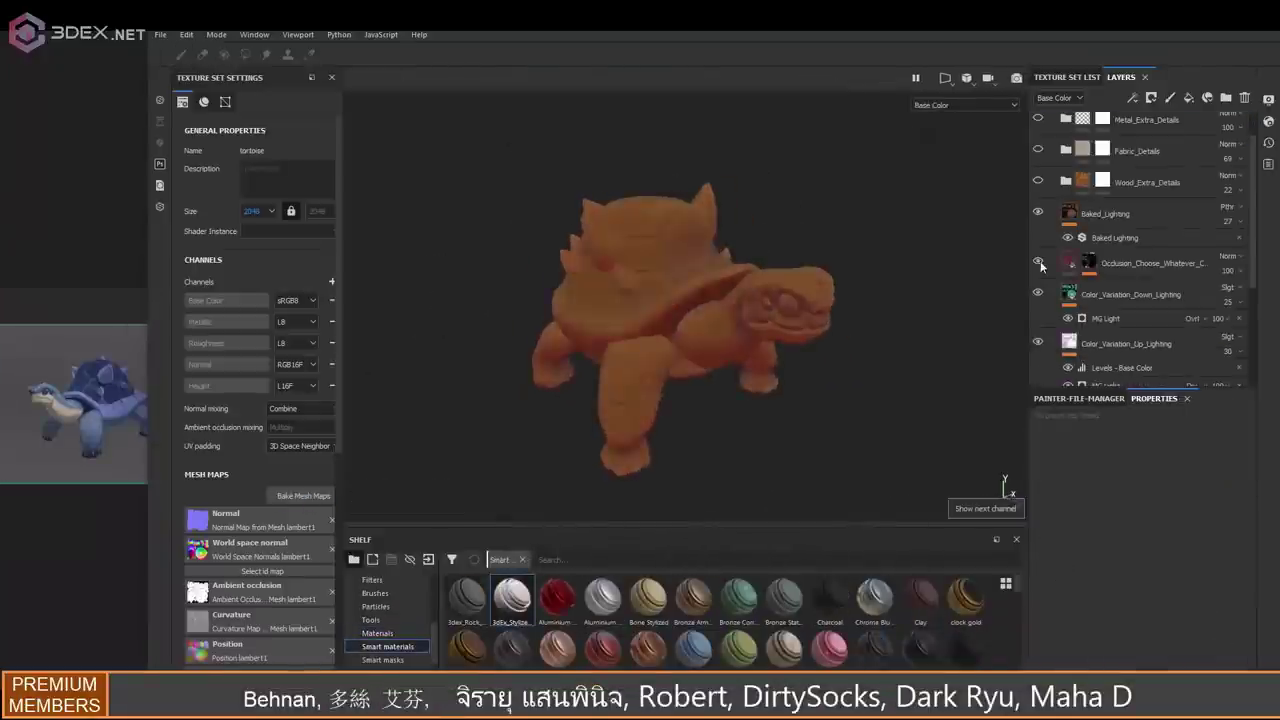
Lower the smart material's Color_Variation_Down_Lighting layer opacity to 9 and its Color_Variation_Up_Lighting layer opacity to 6
{"action": "left_click", "coordinate": [1037, 222]}
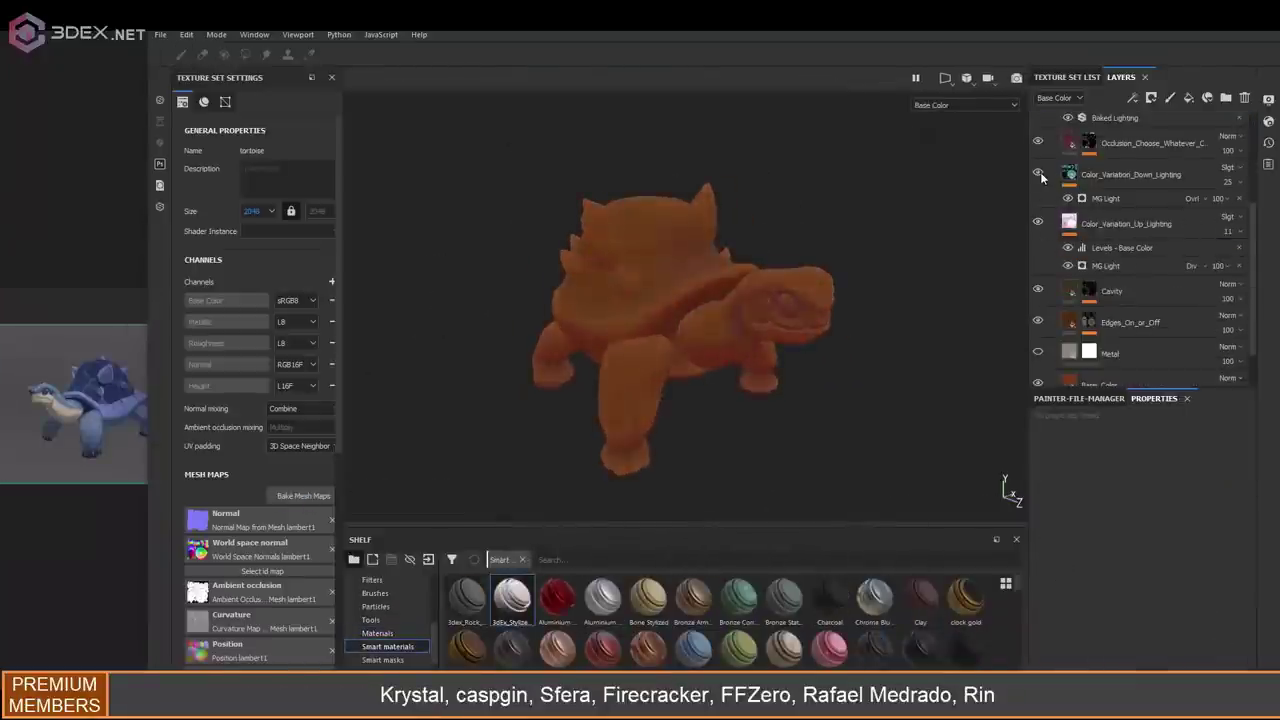
{"action": "left_click", "coordinate": [1140, 224]}
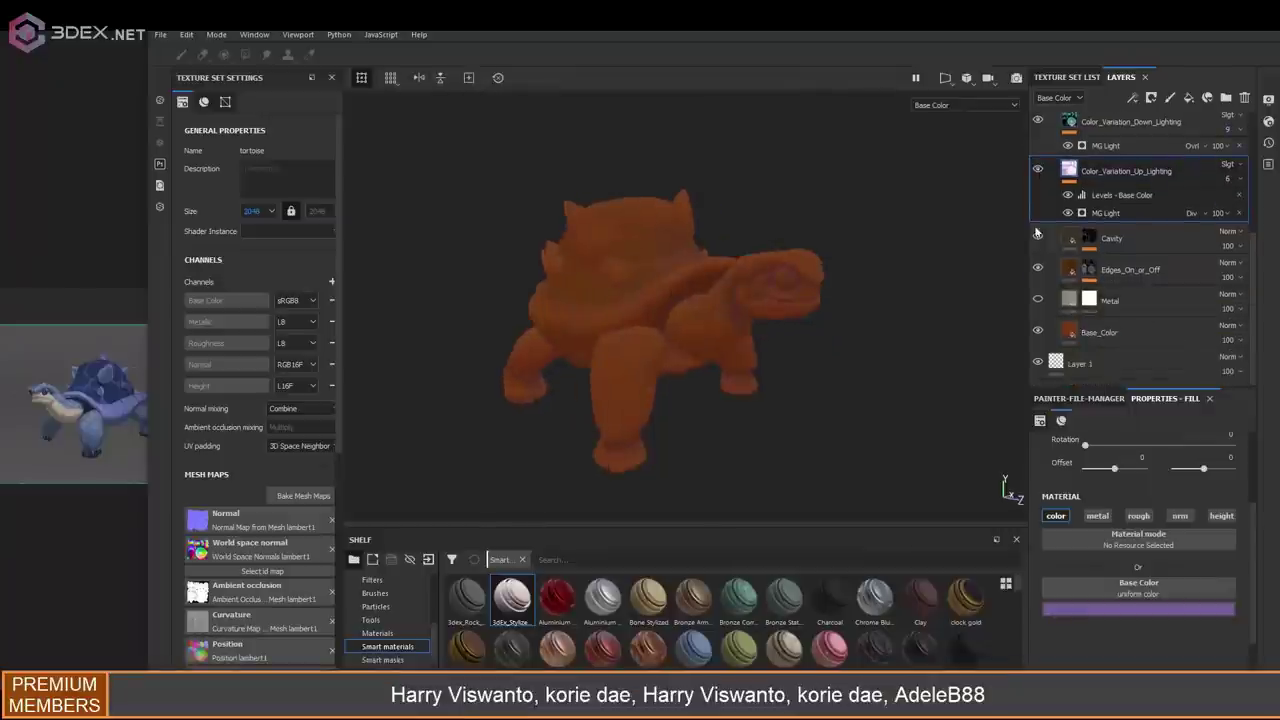
Recolour the smart material's fill layers in blues and add a masked violet-blue copy of Base_Color for the shell
{"action": "left_click_drag", "start_coordinate": [1130, 515], "coordinate": [1137, 519]}
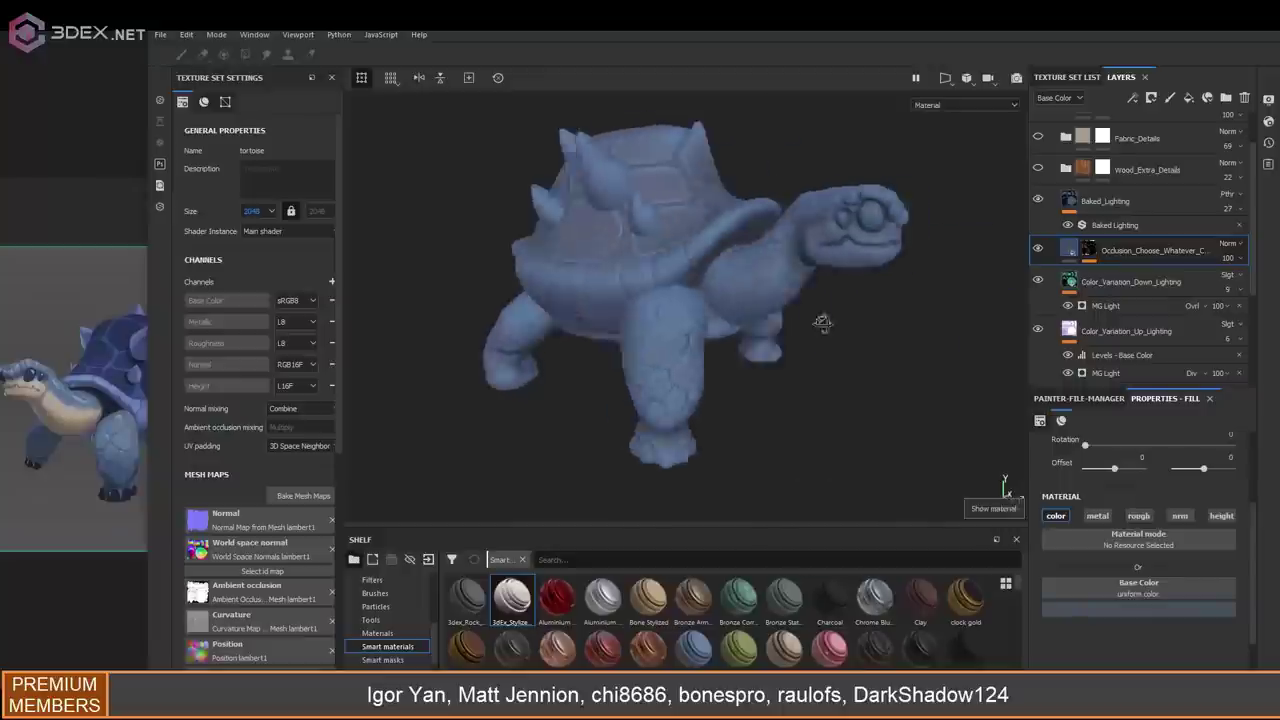
{"action": "left_click_drag", "start_coordinate": [822, 322], "coordinate": [840, 318], "text": "alt"}
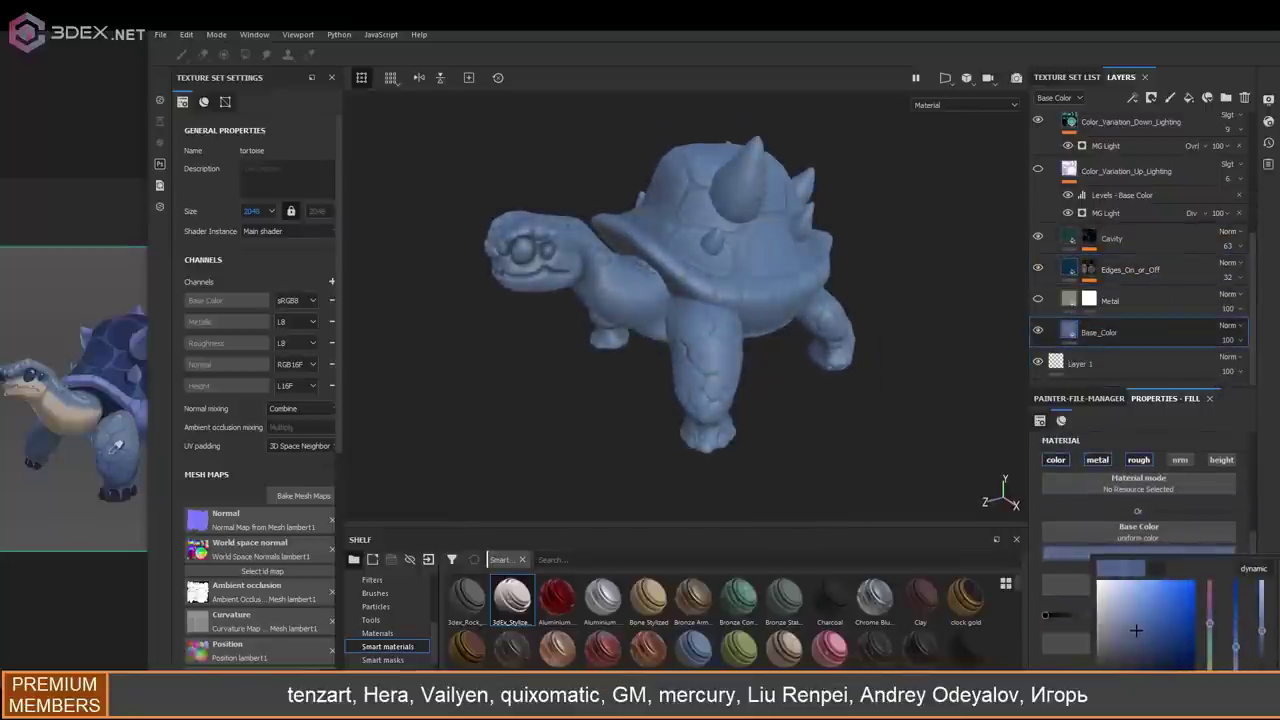
{"action": "key", "text": "ctrl+d"}
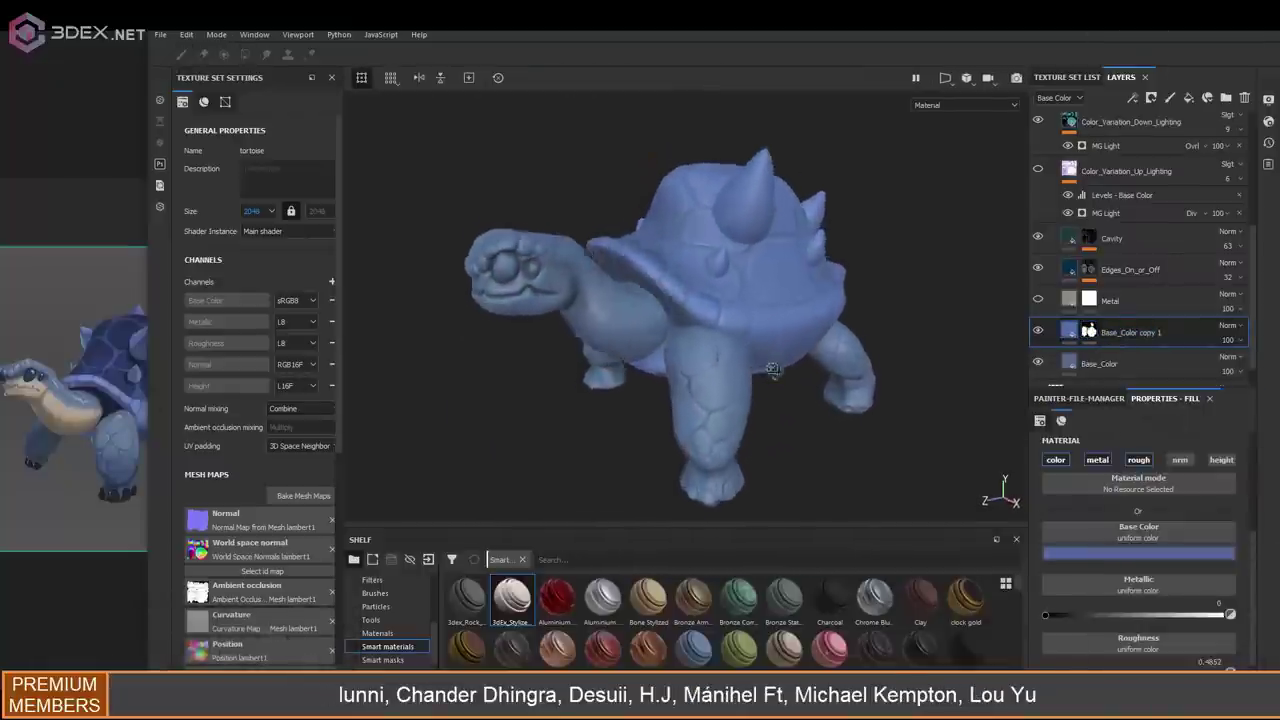
Duplicate the shell colour layer, recolour it cream, and paint its mask over the turtle's jaw and the underside of its neck
{"action": "key", "text": "ctrl+d"}
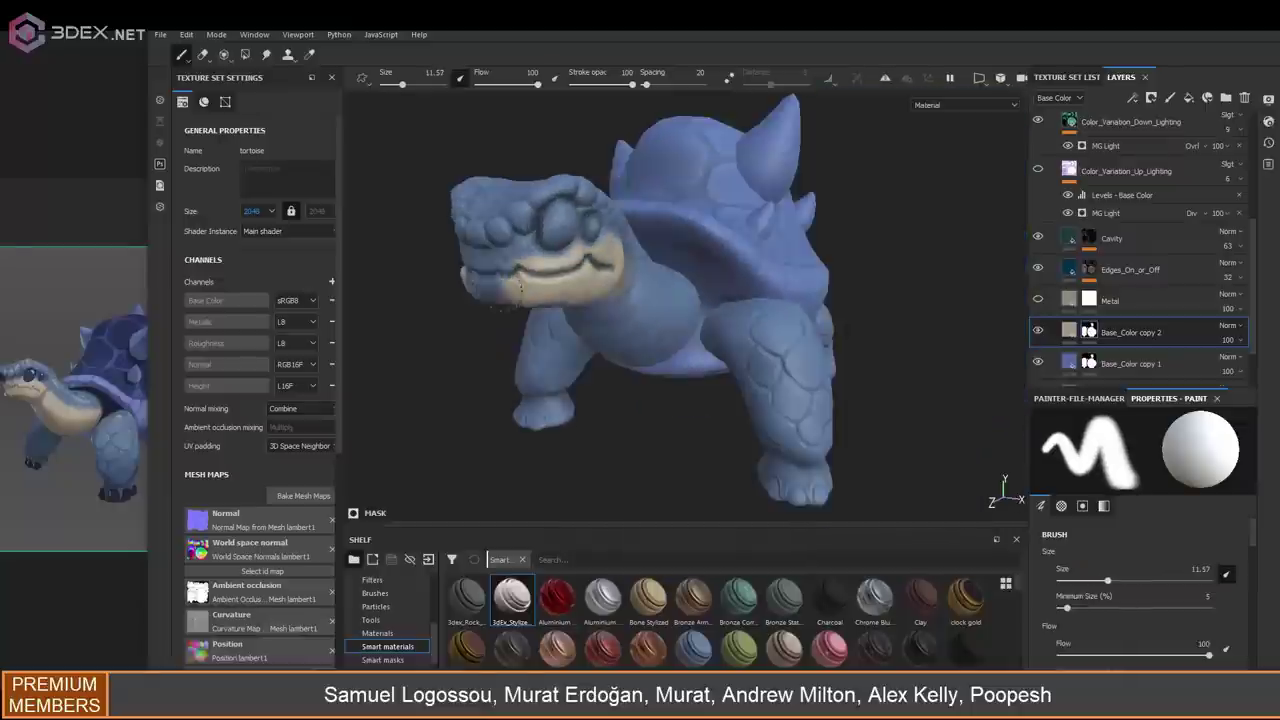
{"action": "left_click_drag", "start_coordinate": [700, 300], "coordinate": [600, 298], "text": "alt"}
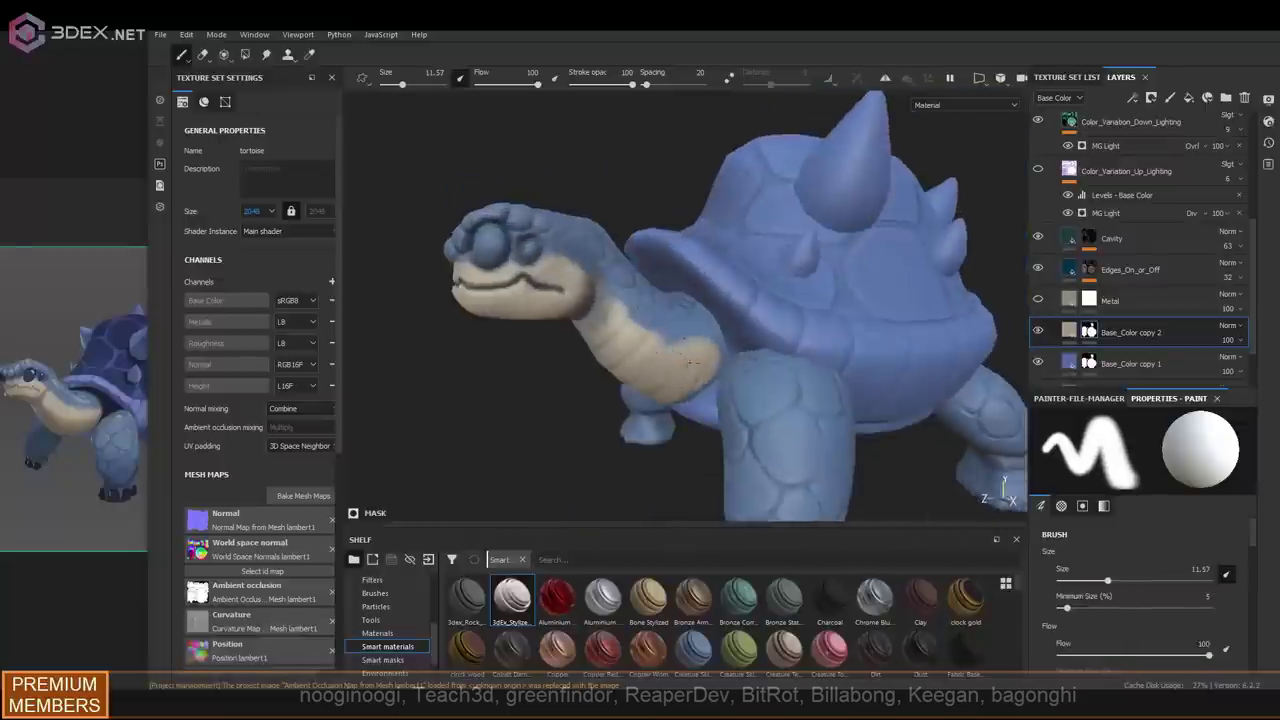
{"action": "key", "text": "ctrl+z"}
{"action": "left_click", "coordinate": [978, 78]}
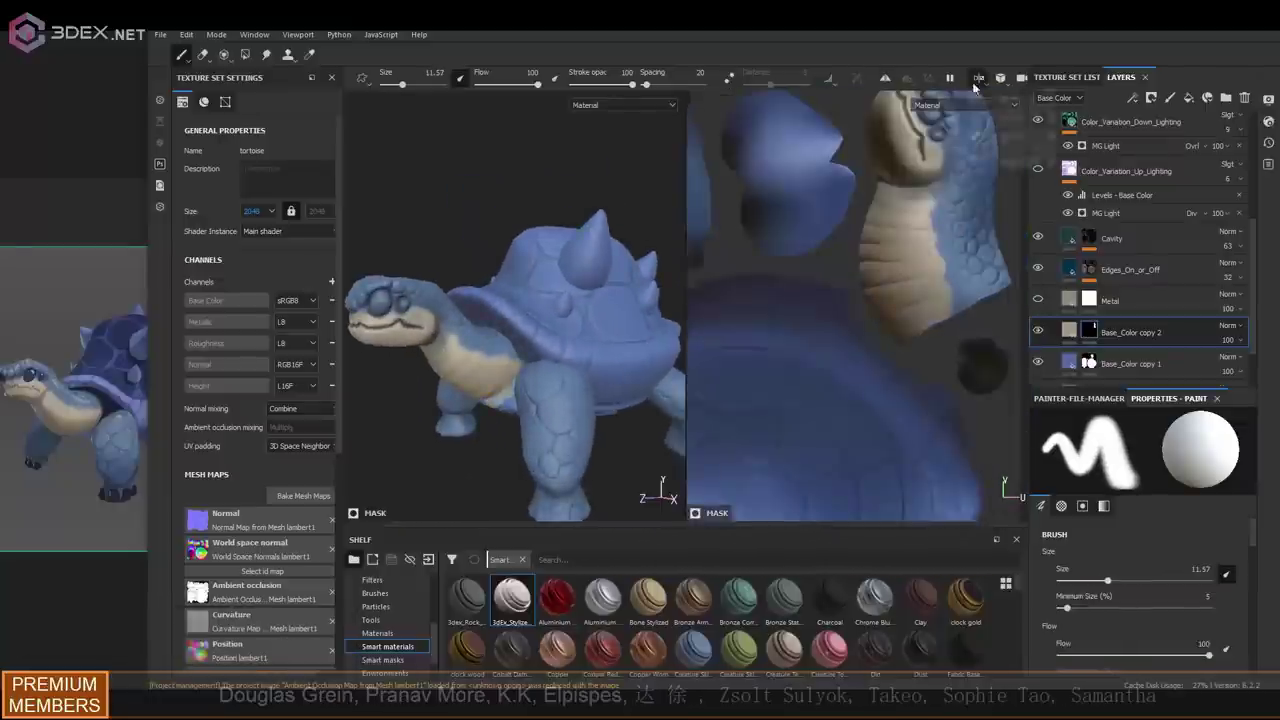
{"action": "left_click", "coordinate": [978, 78]}
Duplicate the cream layer, recolour it dark blue, and paint its mask over the eyes
{"action": "key", "text": "ctrl+d"}
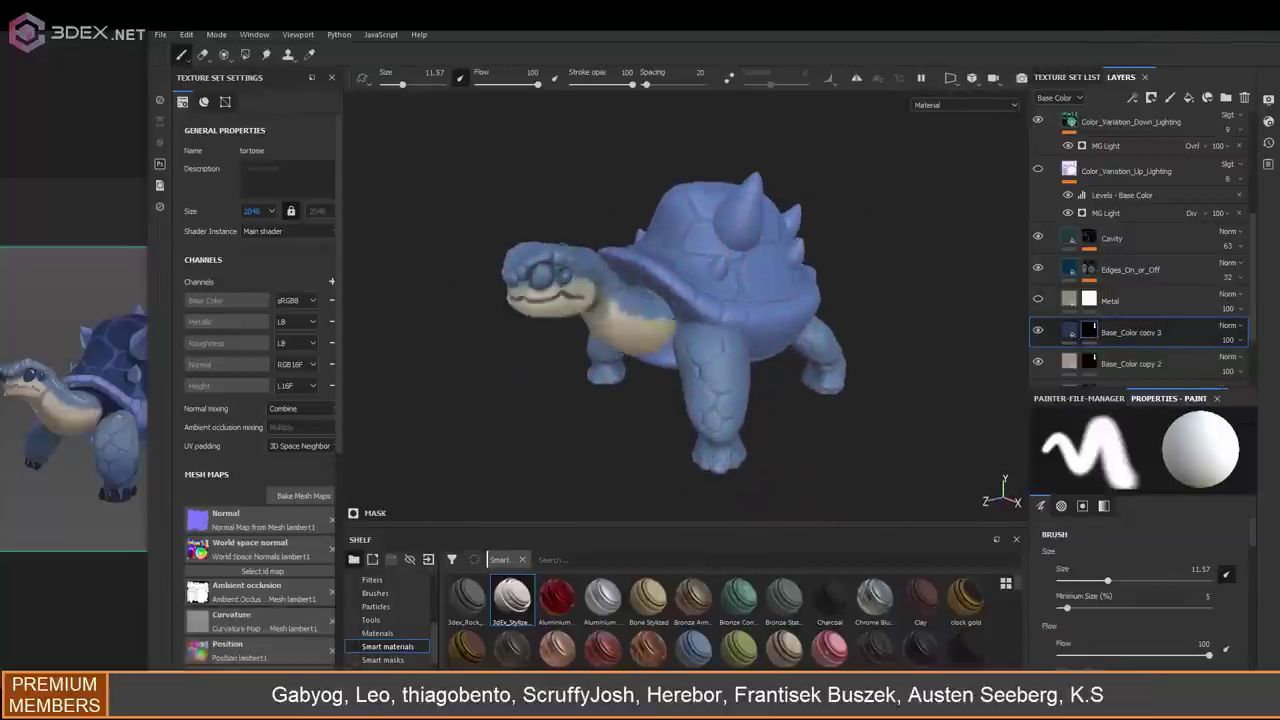
{"action": "right_click_drag", "start_coordinate": [640, 300], "coordinate": [610, 330], "text": "alt"}
{"action": "left_click_drag", "start_coordinate": [610, 330], "coordinate": [600, 305], "text": "alt"}
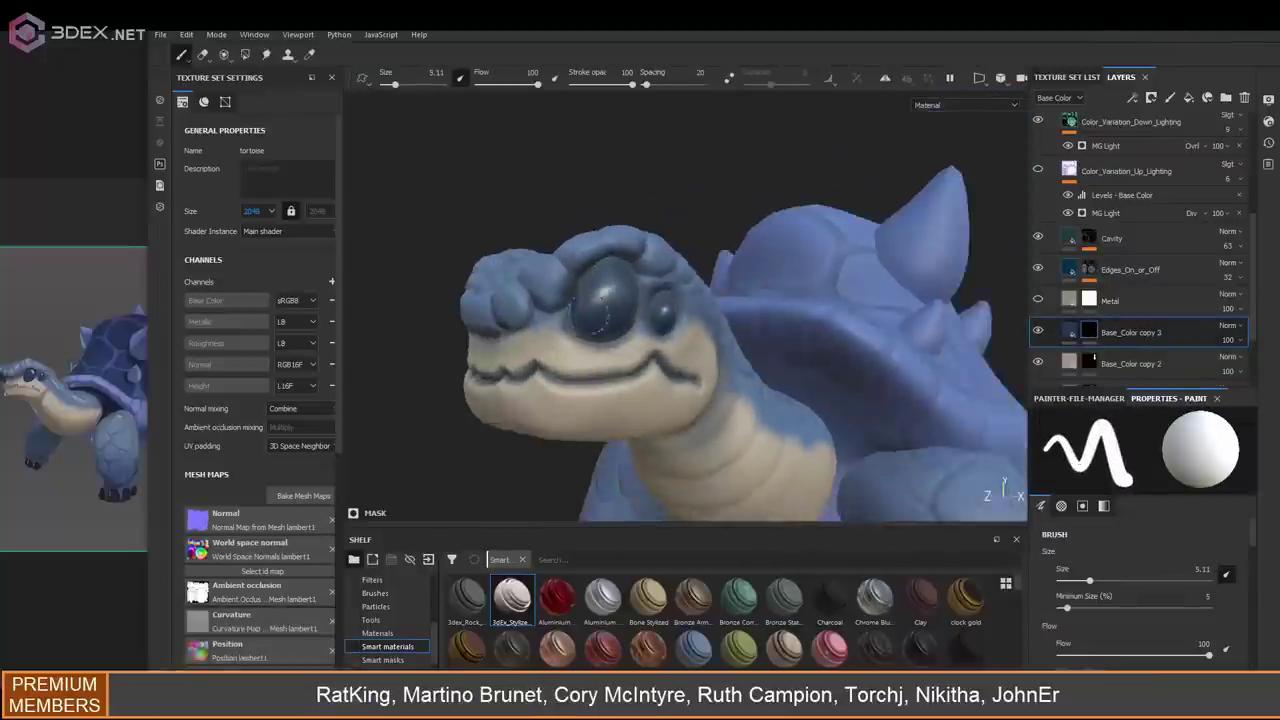
Paint the toenails of the feet in the mask of a dark blue copy of the eye colour layer, Base_Color copy 4
{"action": "key", "text": "f"}
{"action": "mouse_move", "coordinate": [700, 300]}
{"action": "left_mouse_down", "text": "alt"}
{"action": "mouse_move", "coordinate": [729, 298]}
{"action": "mouse_move", "coordinate": [750, 330]}
{"action": "mouse_move", "coordinate": [720, 365]}
{"action": "mouse_move", "coordinate": [788, 385]}
{"action": "left_mouse_up", "text": "alt"}
{"action": "key", "text": "ctrl+z"}
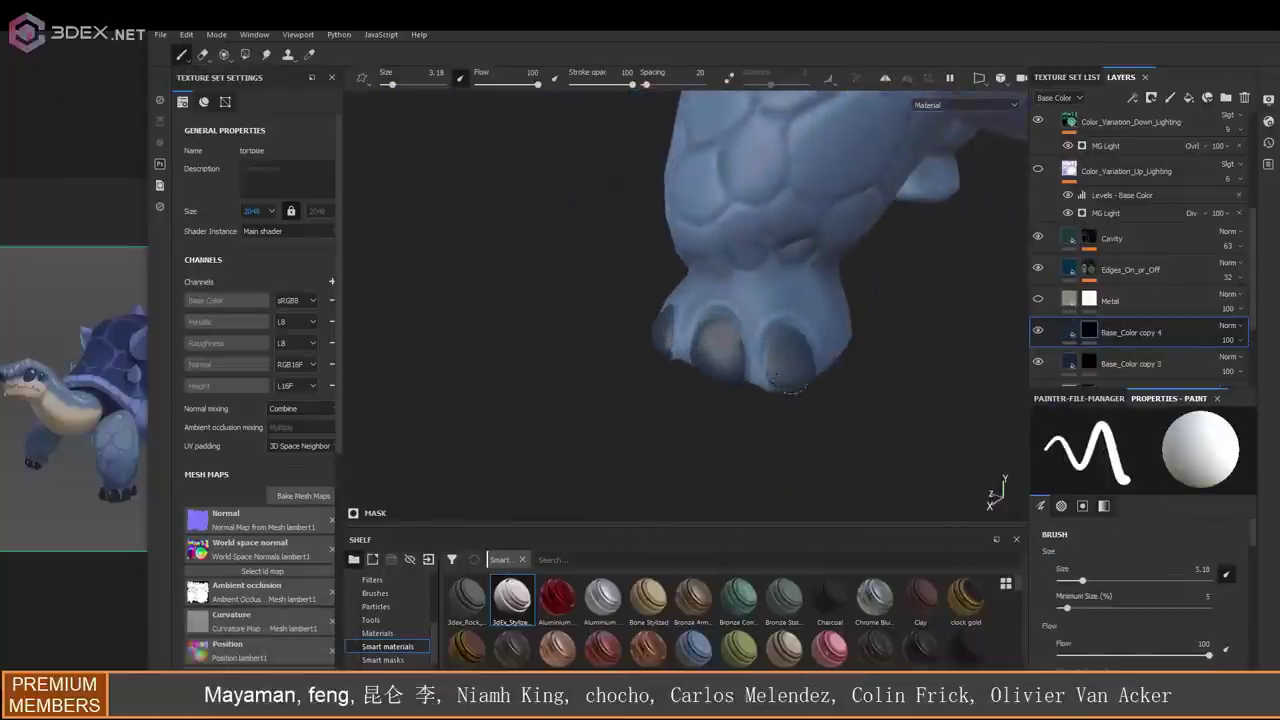
{"action": "mouse_move", "coordinate": [828, 322]}
{"action": "left_mouse_down", "text": "alt"}
{"action": "mouse_move", "coordinate": [857, 331]}
{"action": "mouse_move", "coordinate": [762, 342]}
{"action": "left_mouse_up", "text": "alt"}
{"action": "left_click_drag", "start_coordinate": [700, 385], "coordinate": [860, 360], "text": "alt"}
{"action": "left_click", "coordinate": [1089, 332]}
{"action": "left_click", "coordinate": [1138, 533]}
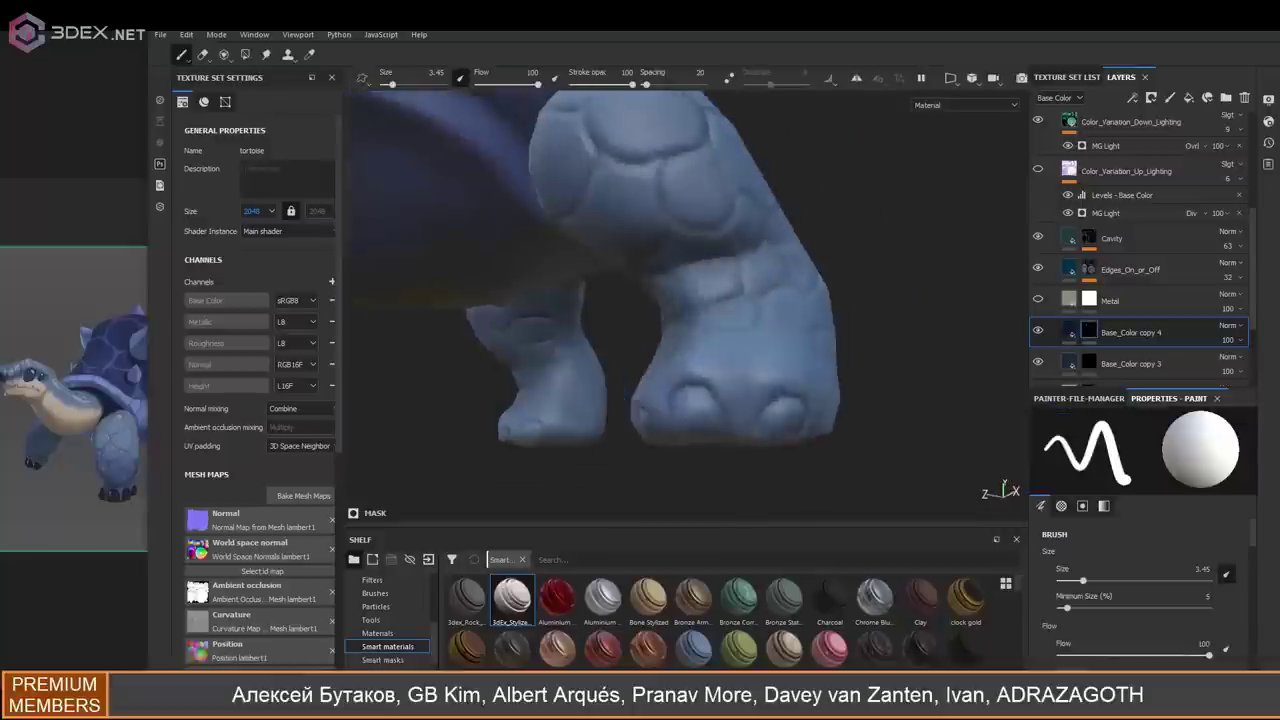
{"action": "left_click_drag", "start_coordinate": [600, 380], "coordinate": [612, 392], "text": "alt"}
{"action": "left_click_drag", "start_coordinate": [640, 300], "coordinate": [800, 260], "text": "alt"}
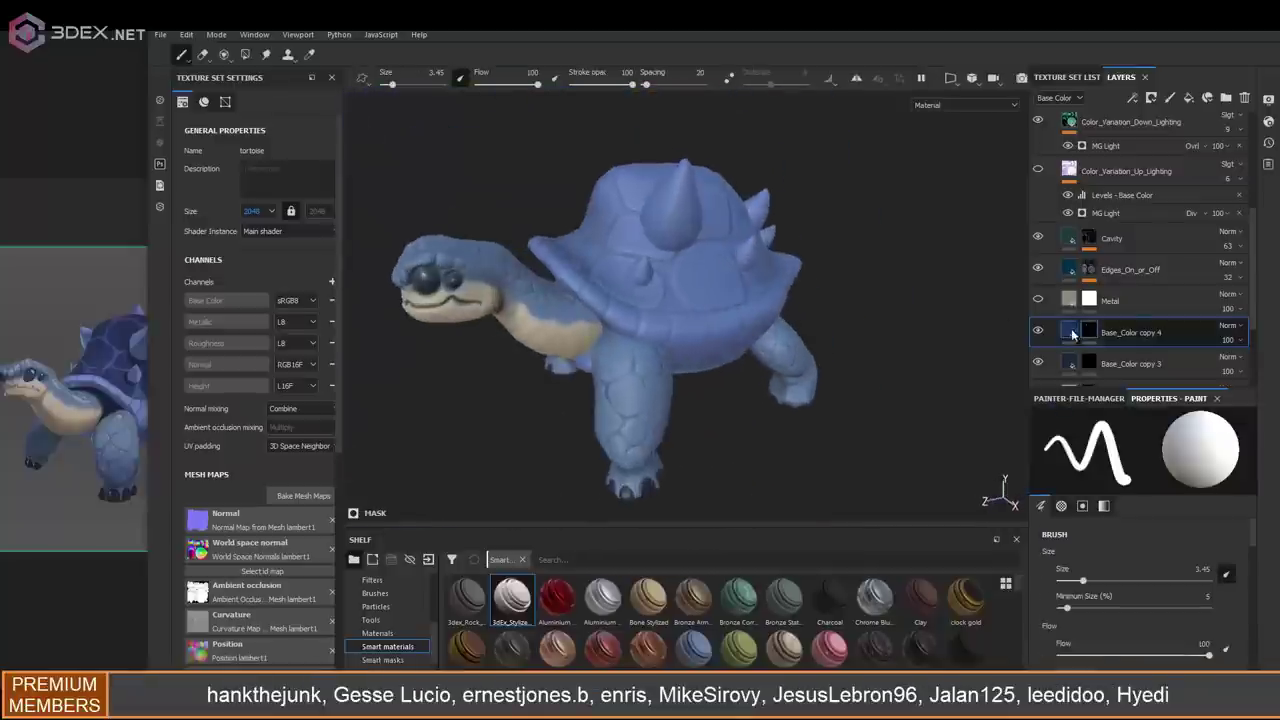
Duplicate the toenail layer with a deep violet-blue colour and paint its mask over the first large plate on the shell's side
{"action": "key", "text": "ctrl+d"}
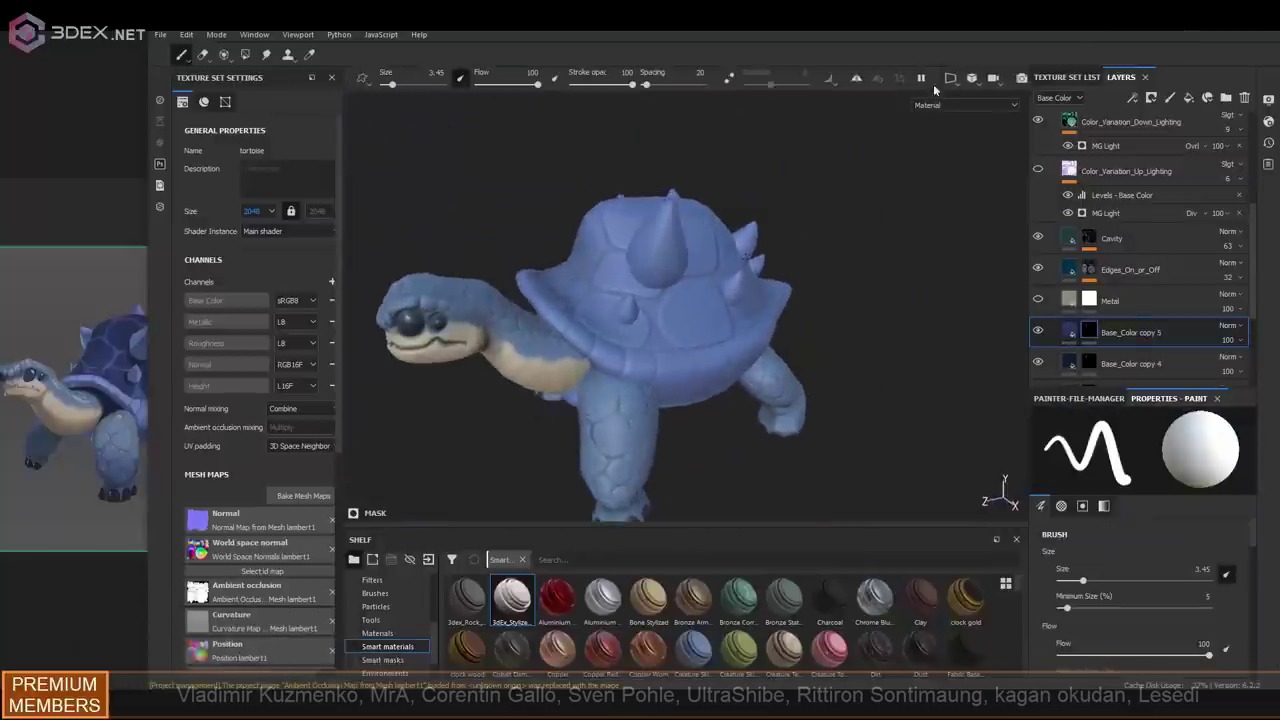
{"action": "scroll", "coordinate": [640, 300], "scroll_direction": "up", "scroll_amount": 5}
{"action": "key", "text": "ctrl+z"}
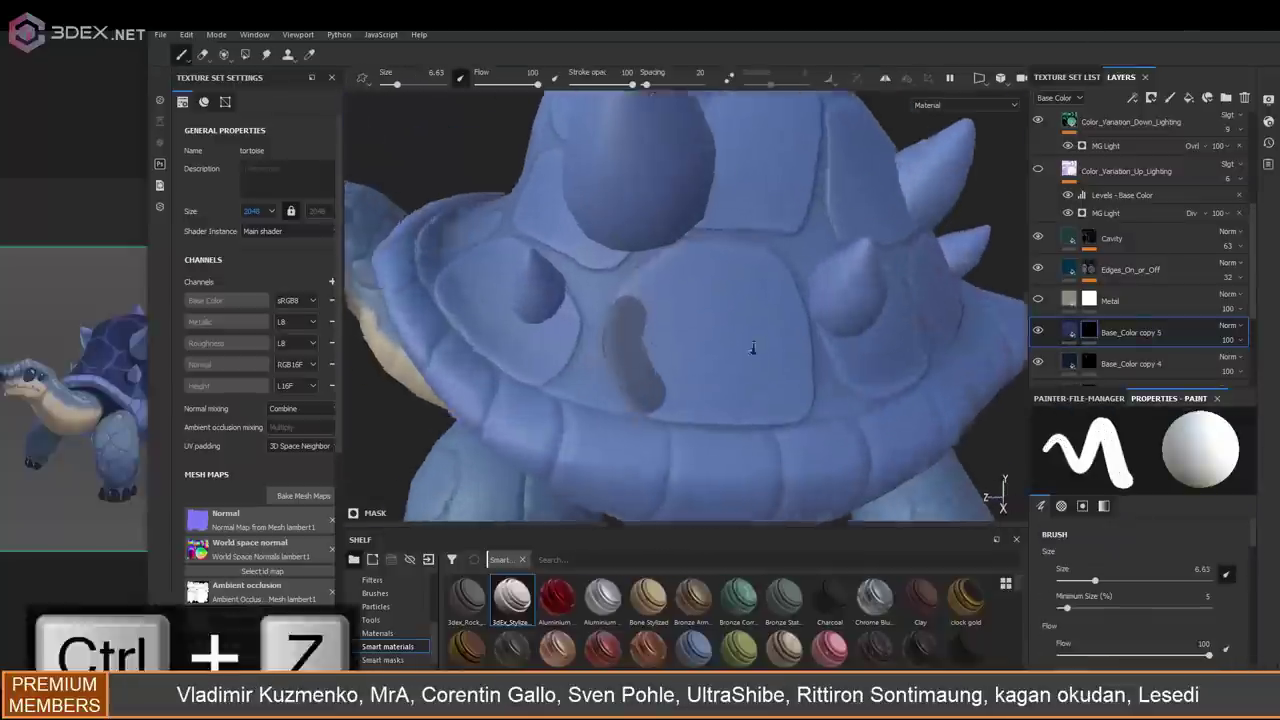
{"action": "left_click_drag", "start_coordinate": [805, 262], "coordinate": [665, 415]}
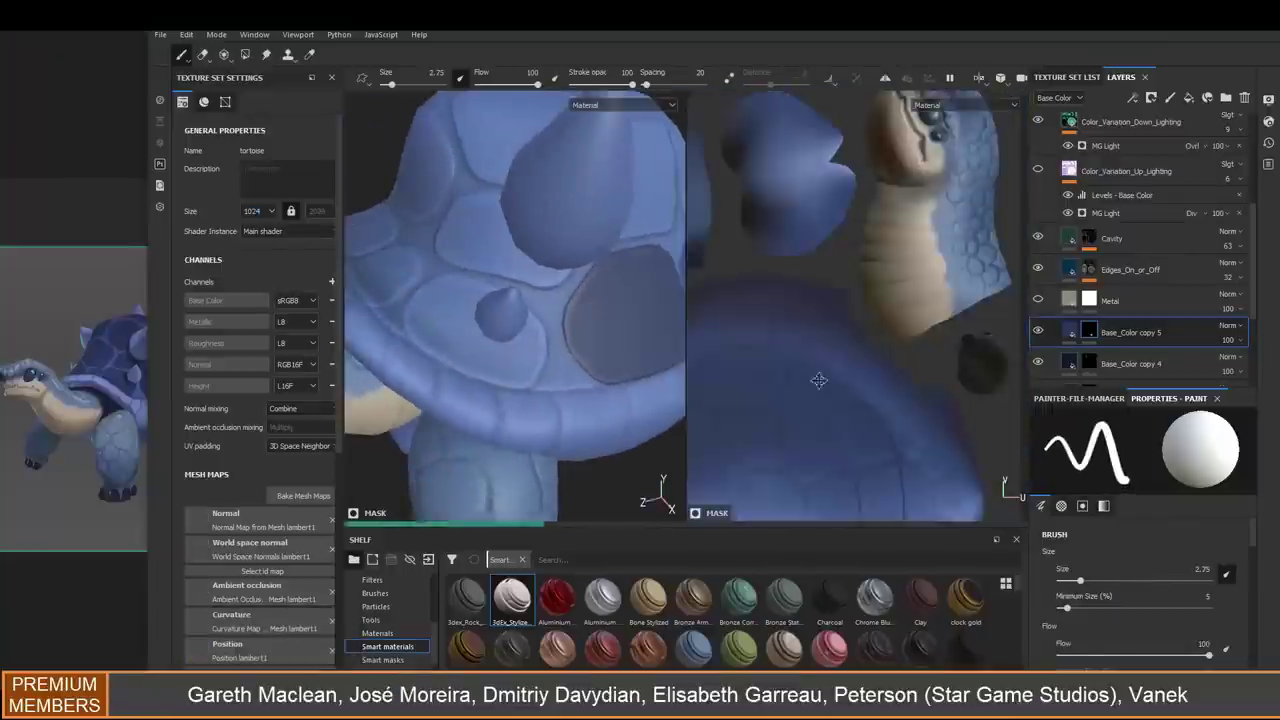
Fill the remaining shell plates in the Base_Color copy 5 mask on the 2D UV layout, leaving the gaps between plates unpainted
{"action": "mouse_move", "coordinate": [786, 310]}
{"action": "left_mouse_down"}
{"action": "mouse_move", "coordinate": [903, 392]}
{"action": "mouse_move", "coordinate": [940, 260]}
{"action": "left_mouse_up"}
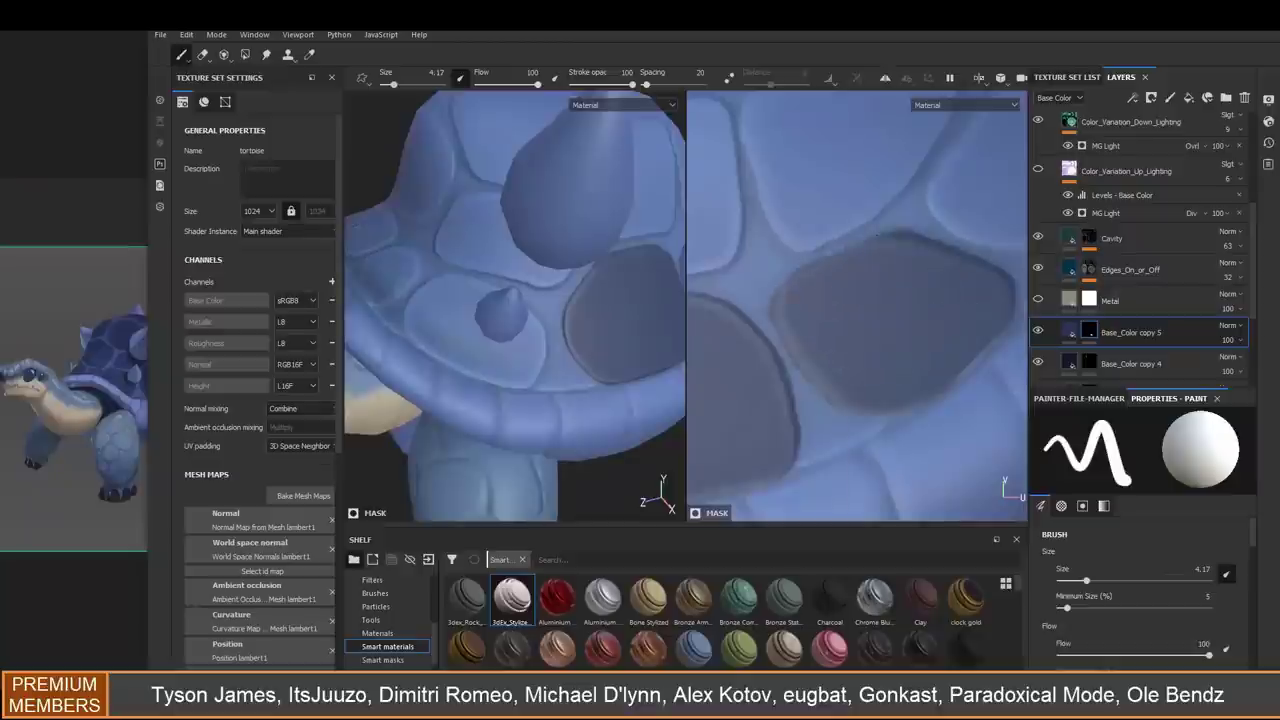
{"action": "mouse_move", "coordinate": [790, 262]}
{"action": "left_mouse_down"}
{"action": "mouse_move", "coordinate": [812, 372]}
{"action": "mouse_move", "coordinate": [965, 215]}
{"action": "left_mouse_up"}
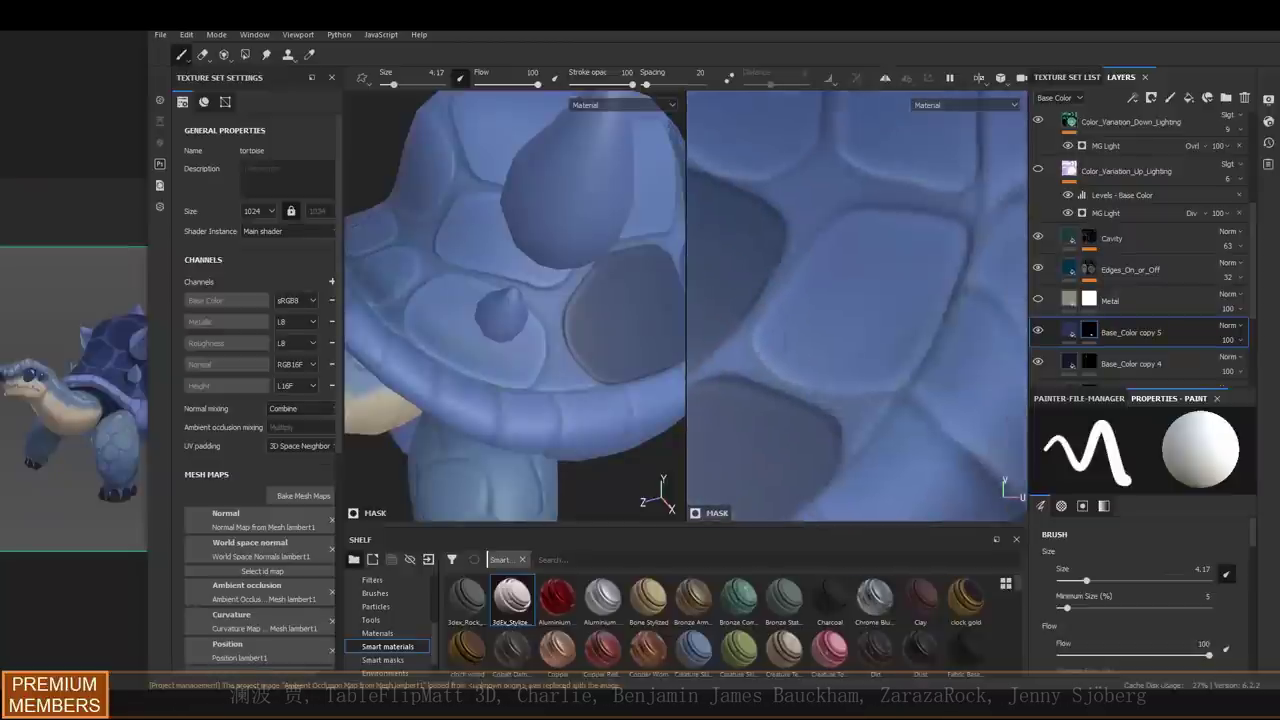
{"action": "left_click_drag", "start_coordinate": [762, 333], "coordinate": [943, 272]}
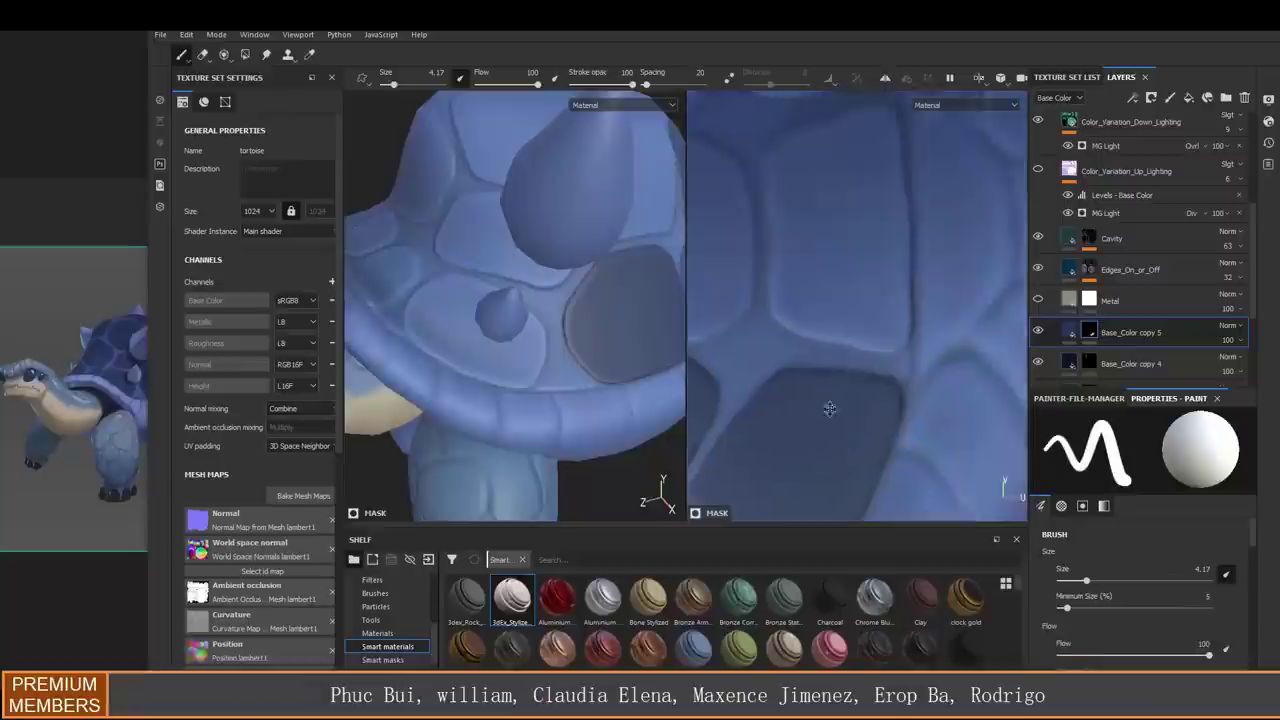
{"action": "left_click_drag", "start_coordinate": [764, 345], "coordinate": [884, 300]}
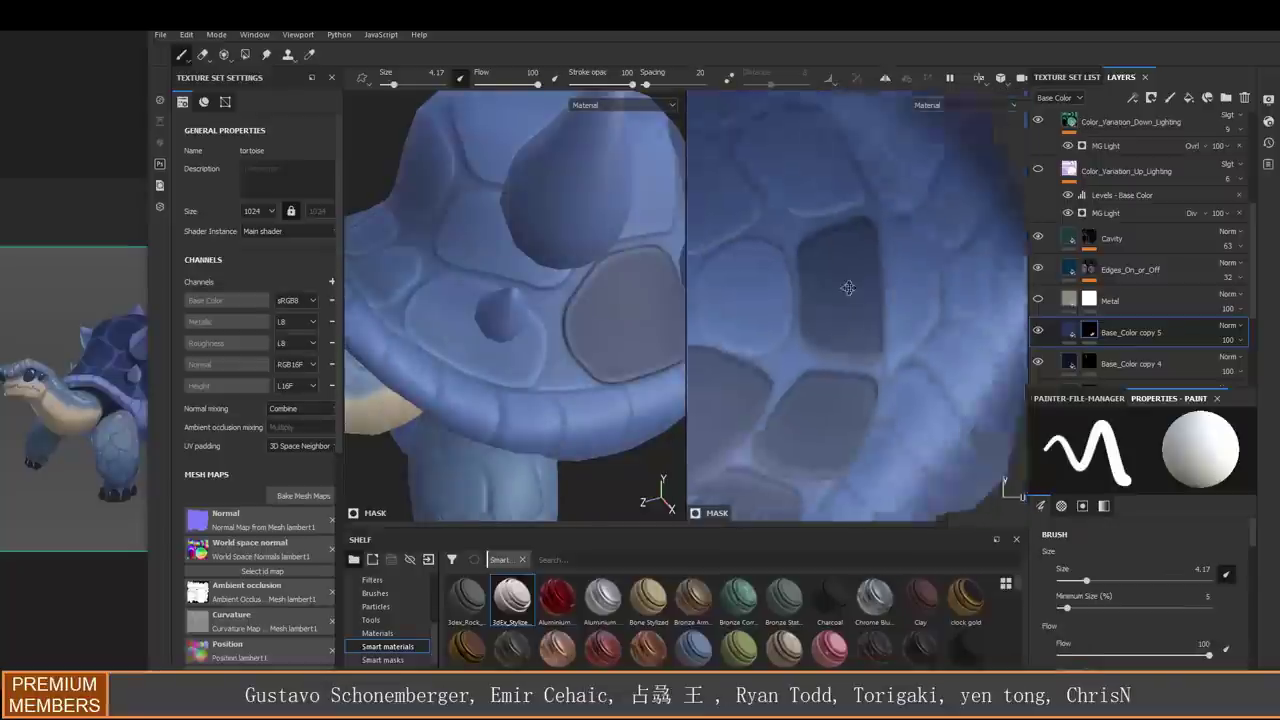
{"action": "left_click_drag", "start_coordinate": [797, 233], "coordinate": [908, 344]}
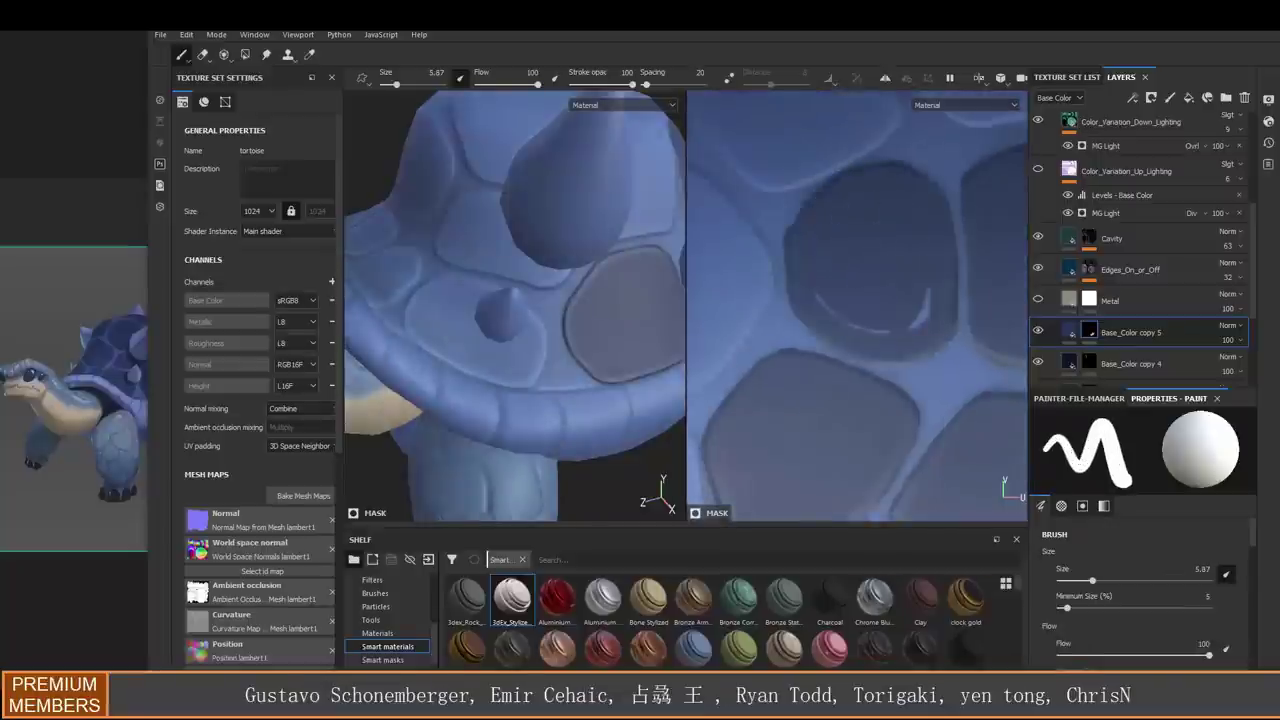
{"action": "left_click_drag", "start_coordinate": [802, 290], "coordinate": [874, 258]}
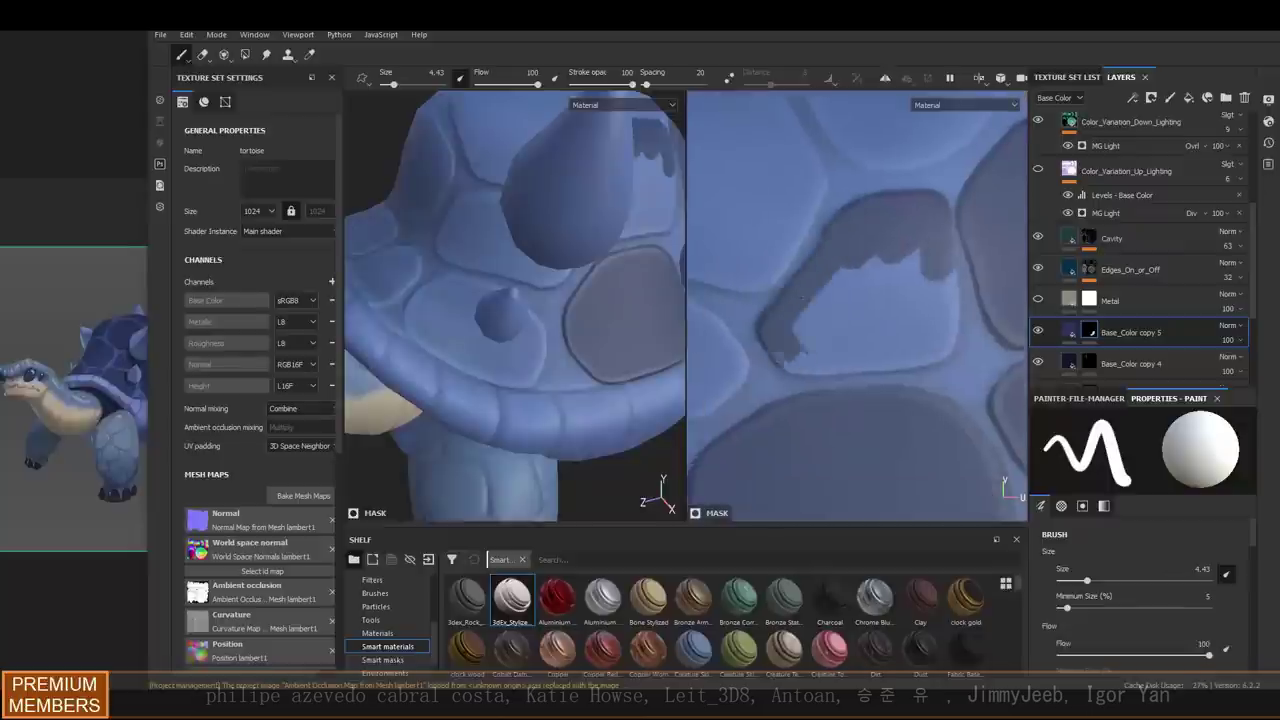
{"action": "mouse_move", "coordinate": [780, 340]}
{"action": "left_mouse_down"}
{"action": "mouse_move", "coordinate": [939, 344]}
{"action": "mouse_move", "coordinate": [935, 240]}
{"action": "left_mouse_up"}
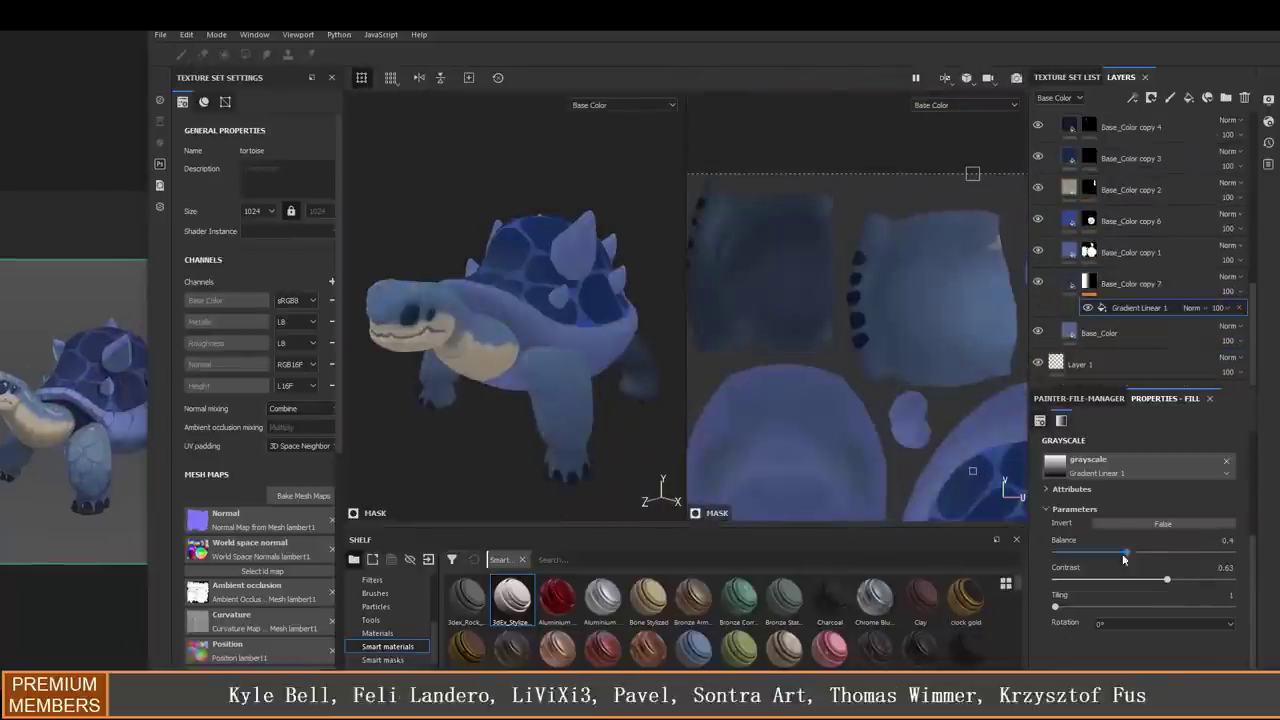
Place the Gradient Linear 1 masked layer in a masked folder named gradient and raise the gradient's contrast to 0.9
{"action": "left_click", "coordinate": [1140, 290]}
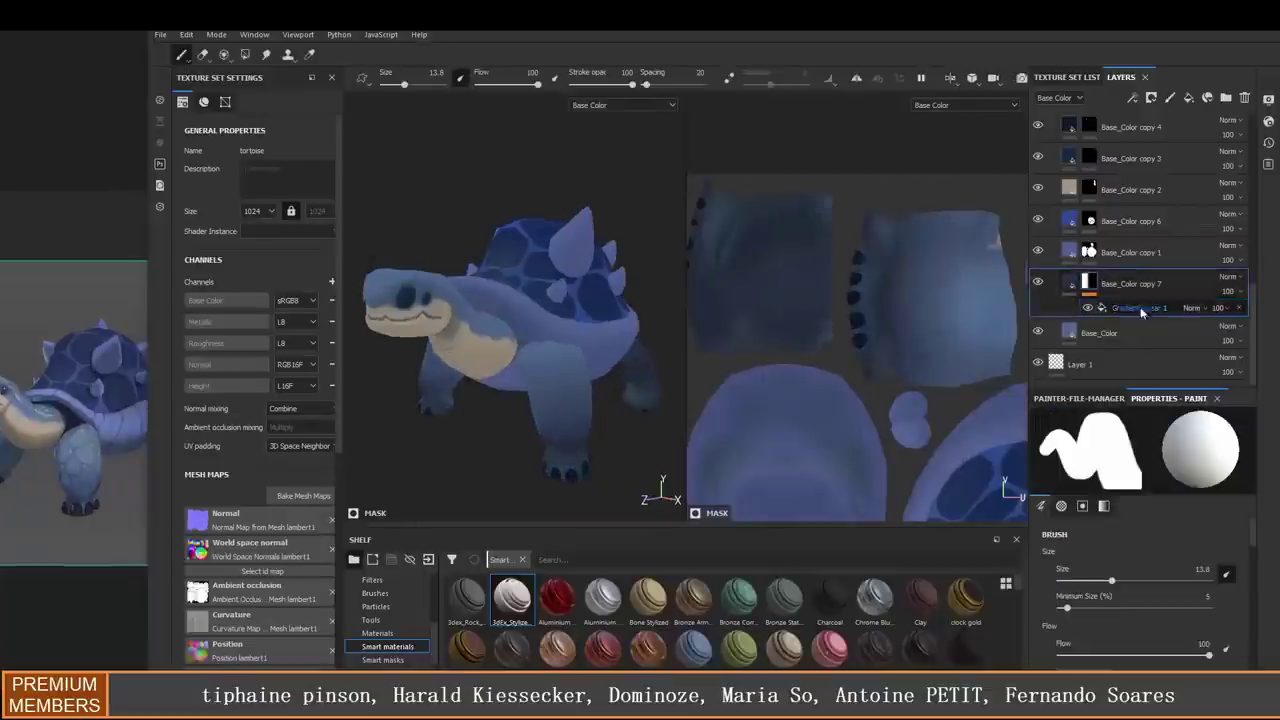
{"action": "right_click", "coordinate": [1128, 333]}
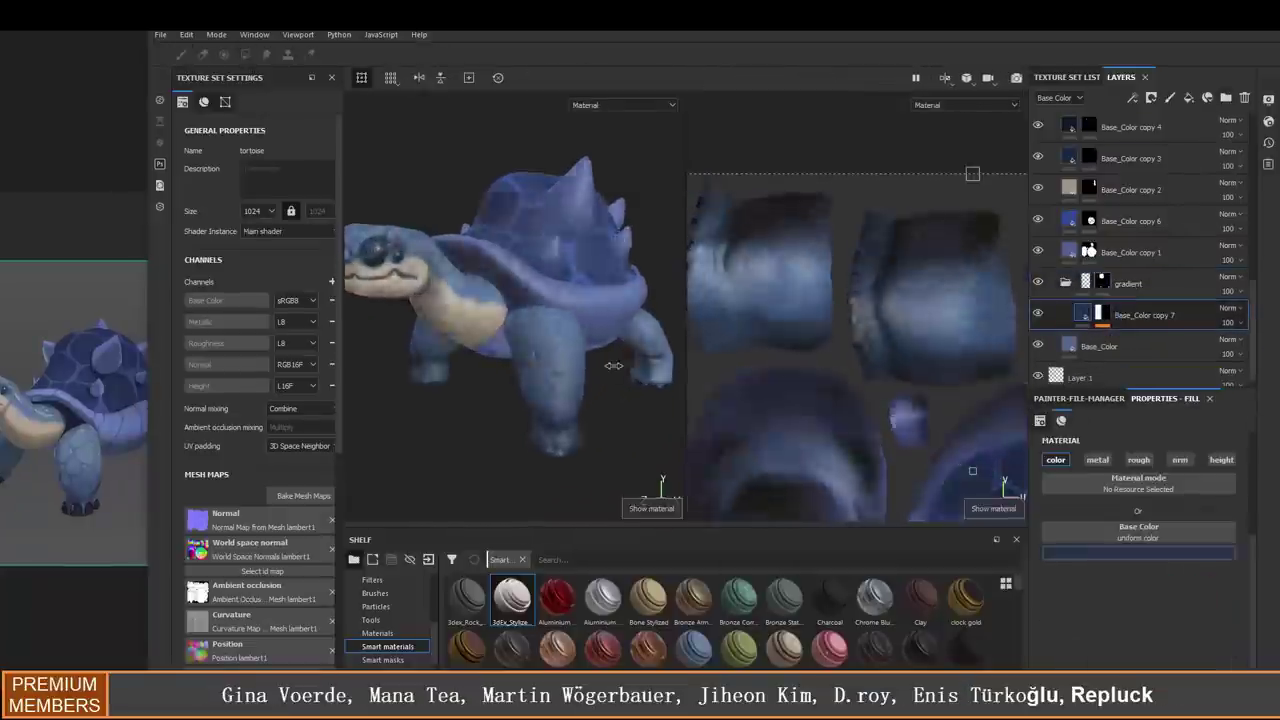
{"action": "left_click", "coordinate": [1138, 459]}
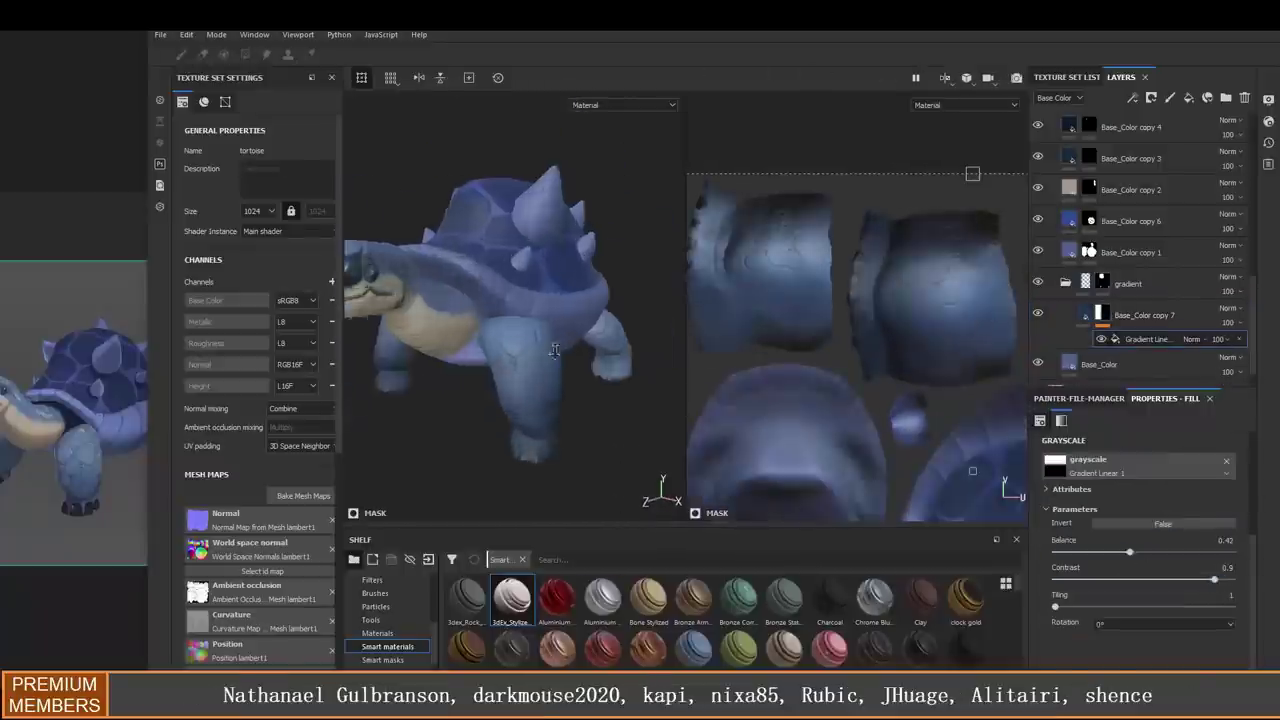
Duplicate the gradient folder and set the copy's gradient balance to 0.1 and contrast to 0.58
{"action": "key", "text": "ctrl+d"}
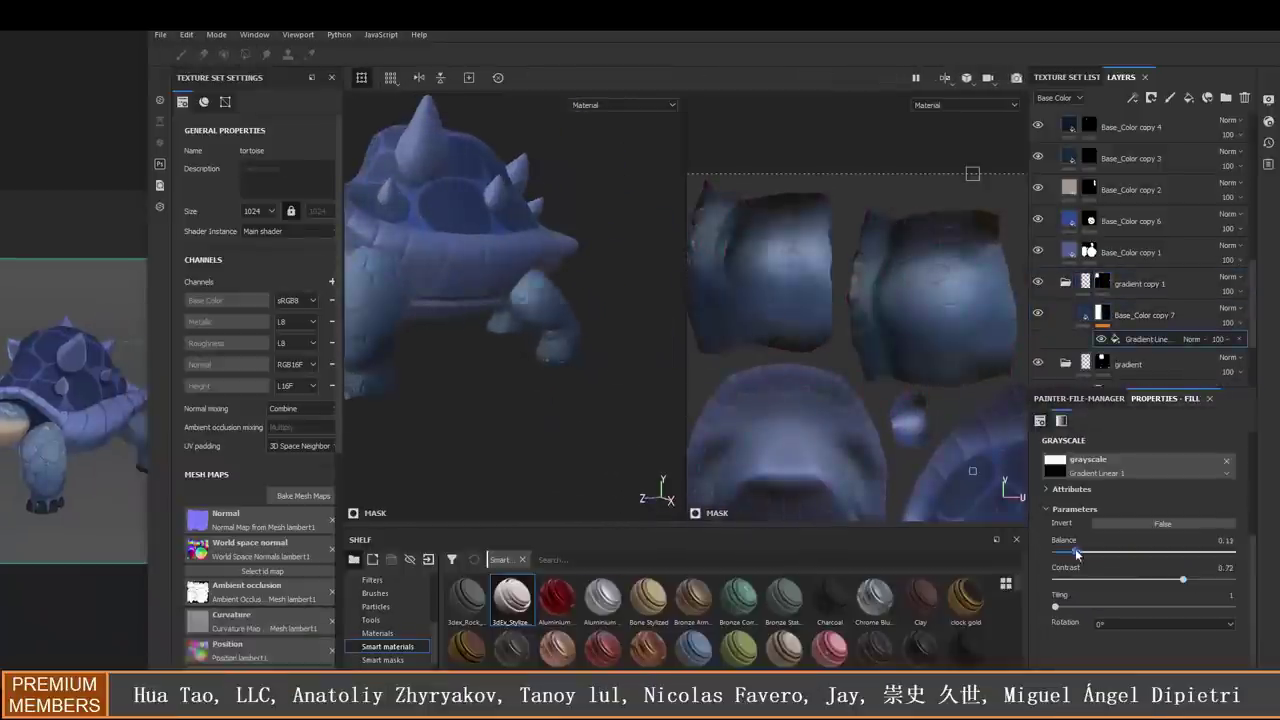
{"action": "left_click_drag", "start_coordinate": [1130, 580], "coordinate": [1157, 580]}
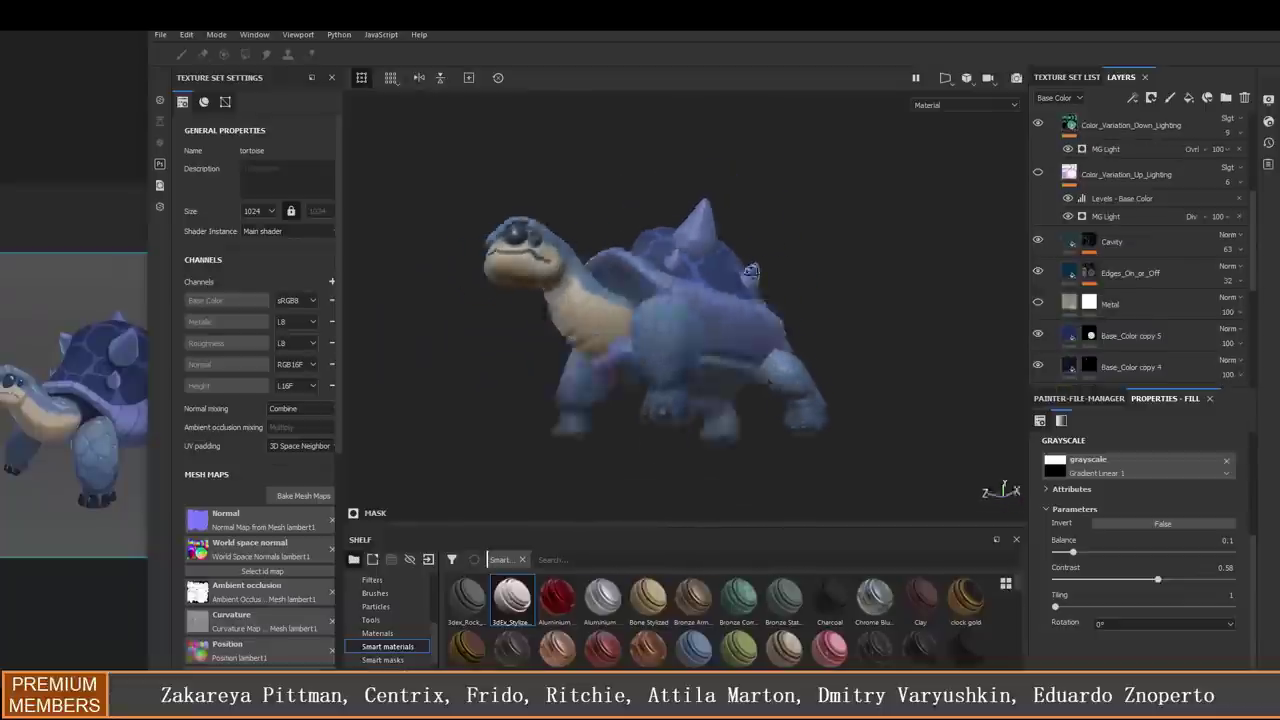
Duplicate the cream Base_Color copy 2 layer, recolour it a warmer peach, and paint its mask on the neck
{"action": "scroll", "coordinate": [1130, 300], "scroll_direction": "down", "scroll_amount": 2}
{"action": "left_click", "coordinate": [1041, 306]}
{"action": "key", "text": "ctrl+d"}
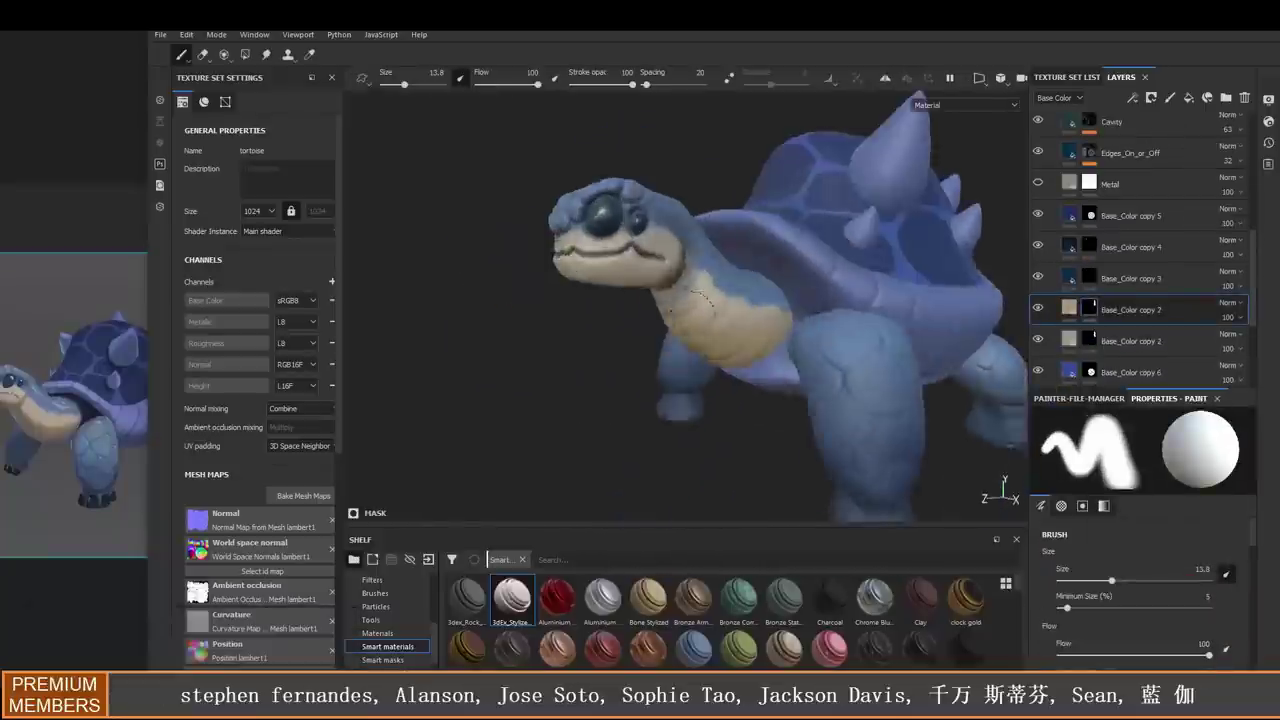
{"action": "key", "text": "ctrl+z"}
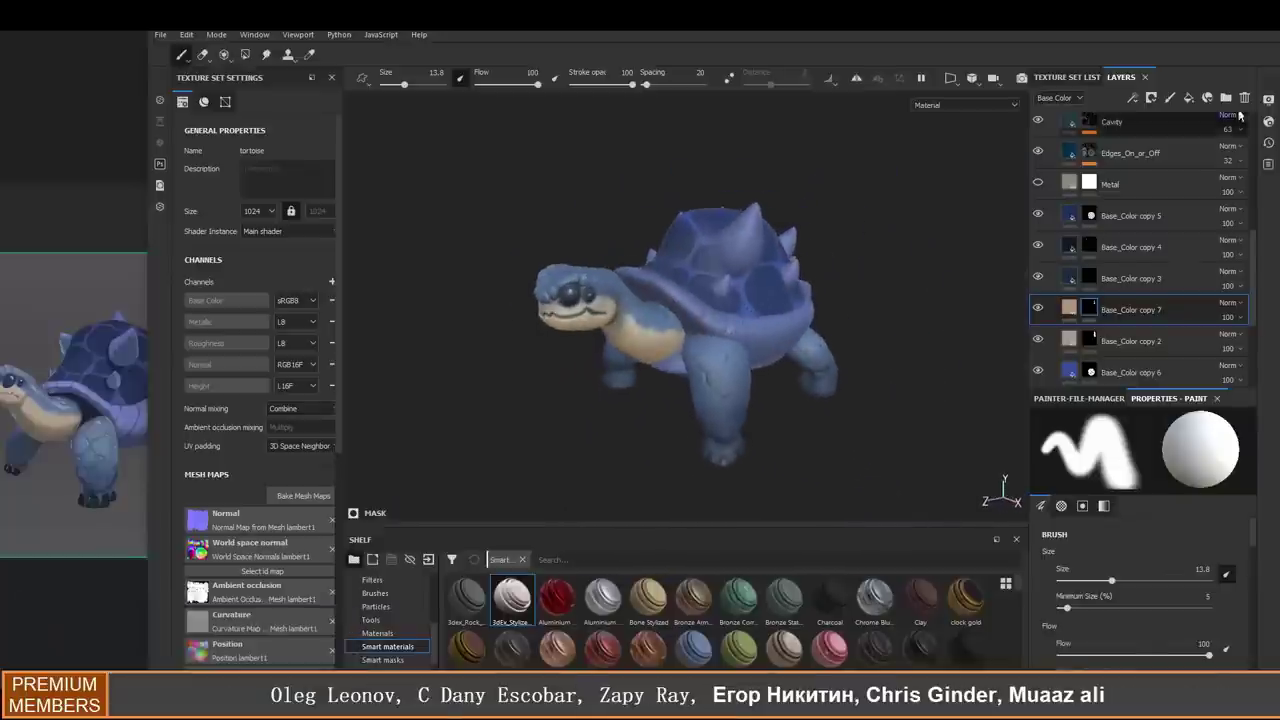
Add a curvature-map fill layer at the top of the material with adjusted levels, blended as Overlay at opacity 26
{"action": "left_click", "coordinate": [1268, 100]}
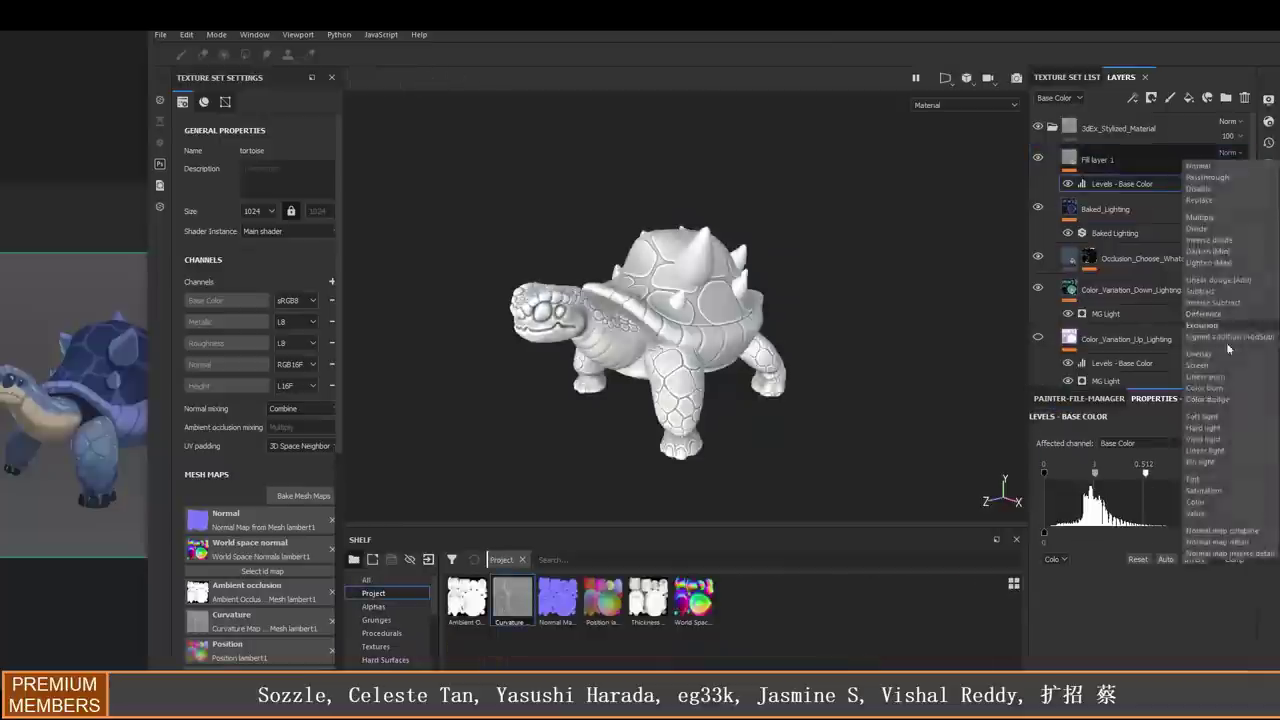
{"action": "left_click", "coordinate": [1228, 351]}
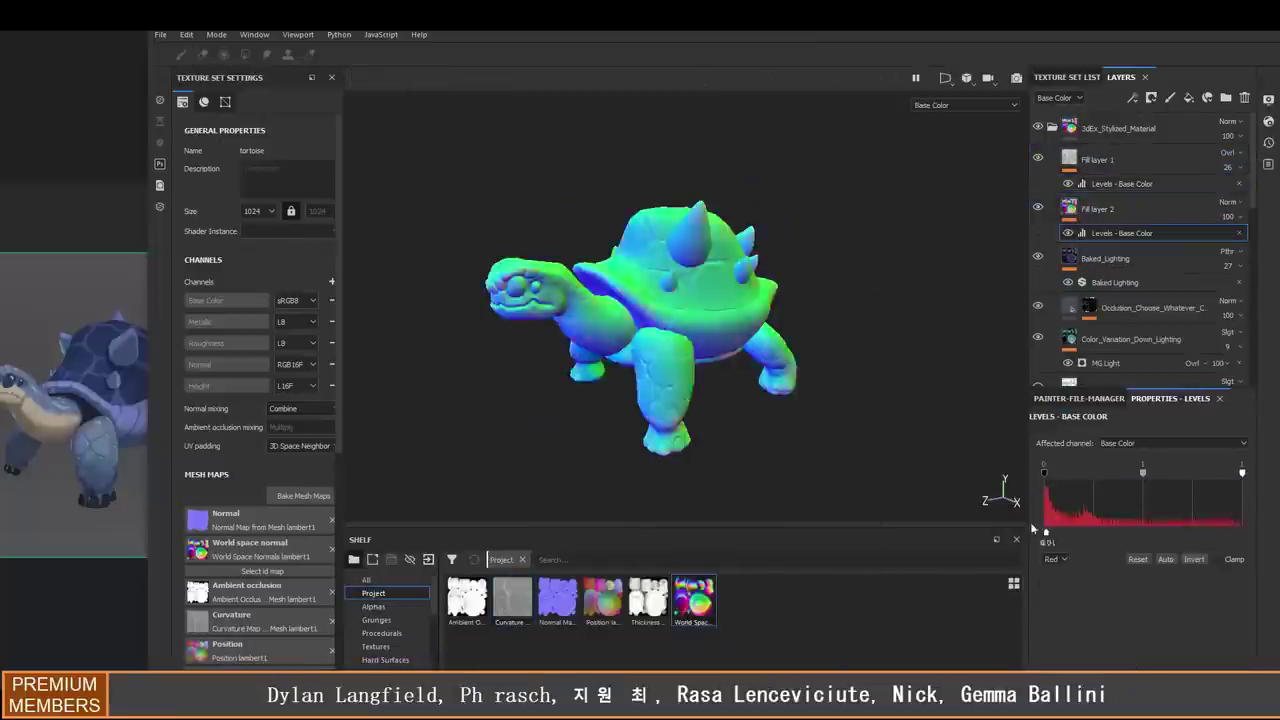
Turn the world space normal fill layer into grayscale lighting with Levels and HSL Perceptive, and set its blending mode to Overlay
{"action": "left_click_drag", "start_coordinate": [1242, 472], "coordinate": [1068, 472]}
{"action": "left_click", "coordinate": [1227, 201]}
{"action": "left_click", "coordinate": [1206, 265]}
{"action": "left_click", "coordinate": [1227, 201]}
{"action": "left_click", "coordinate": [1252, 205]}
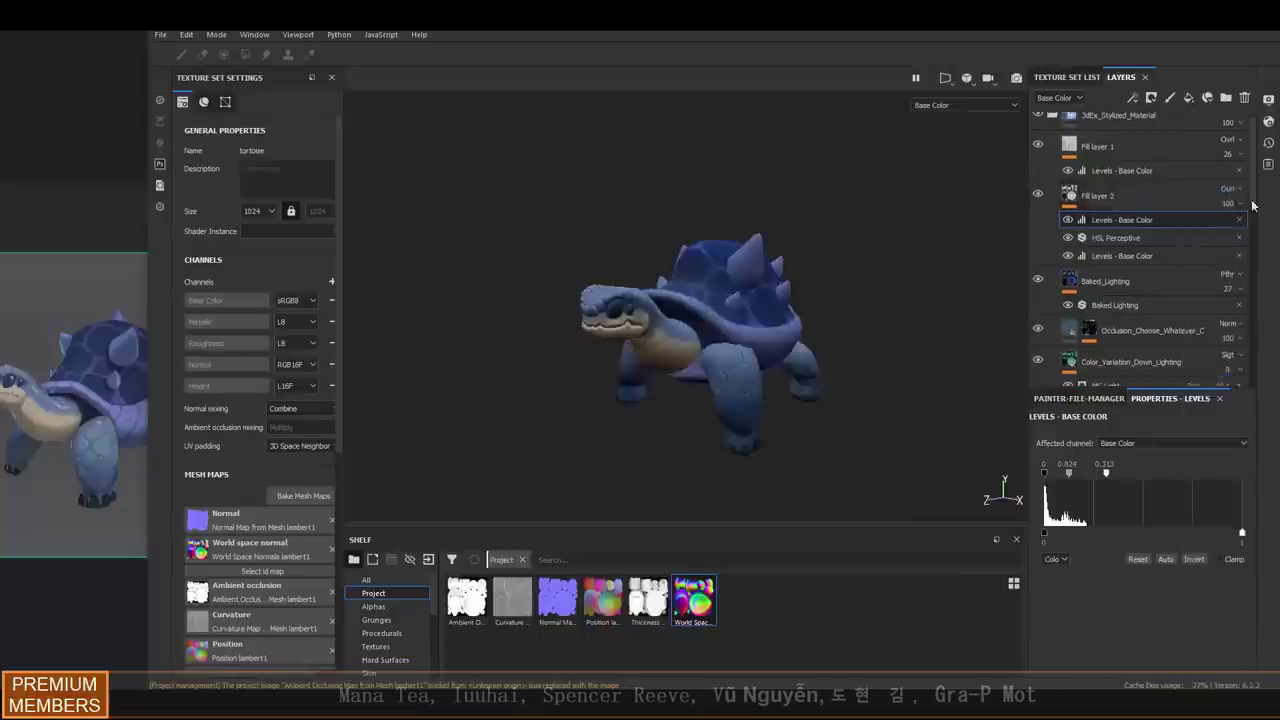